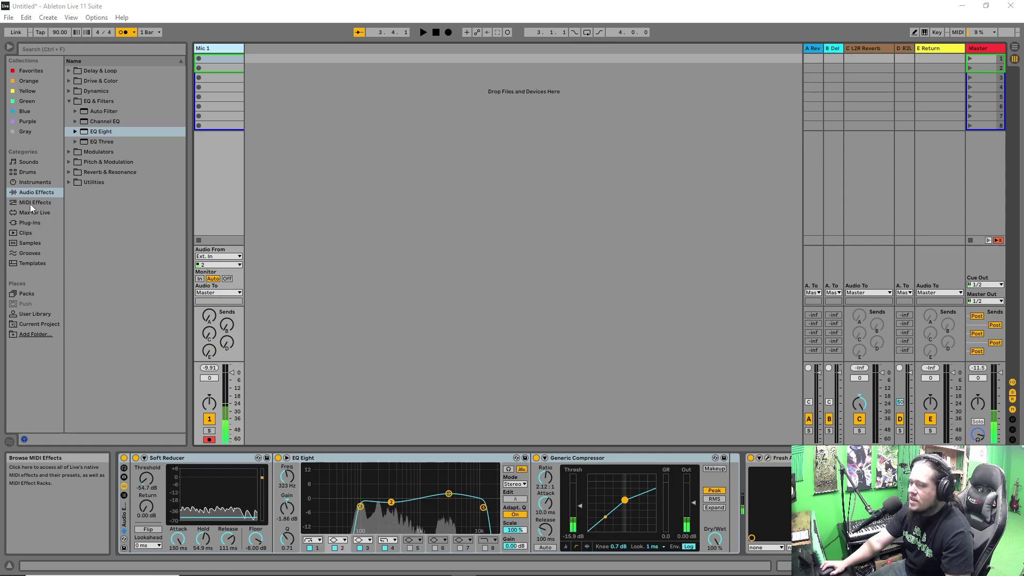
- Open the built-in lessons from the help resources, look over the available topics, and close the lessons view
{"action": "left_click", "coordinate": [984, 116]}
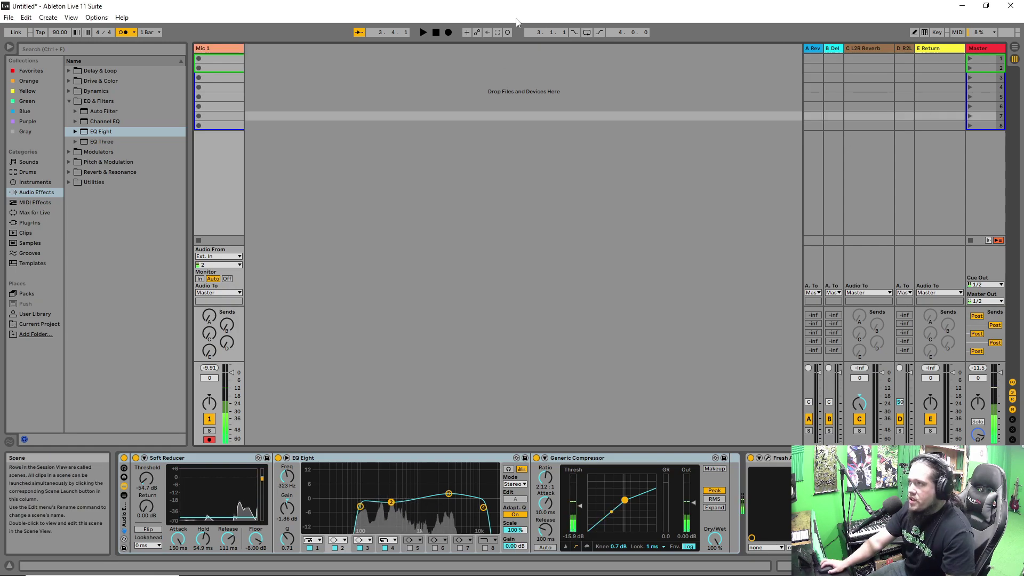
{"action": "left_click", "coordinate": [122, 17]}
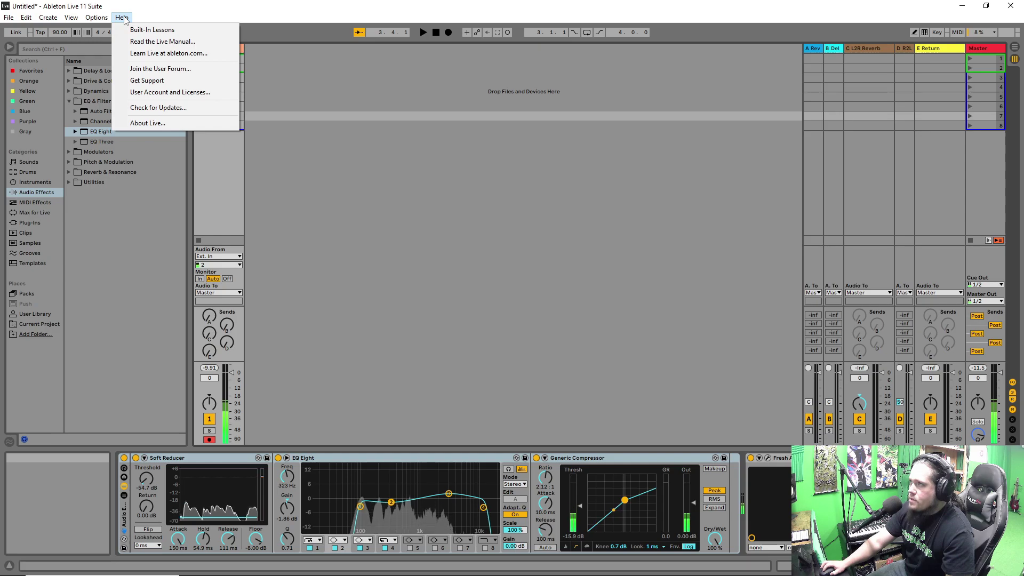
{"action": "left_click", "coordinate": [127, 30]}
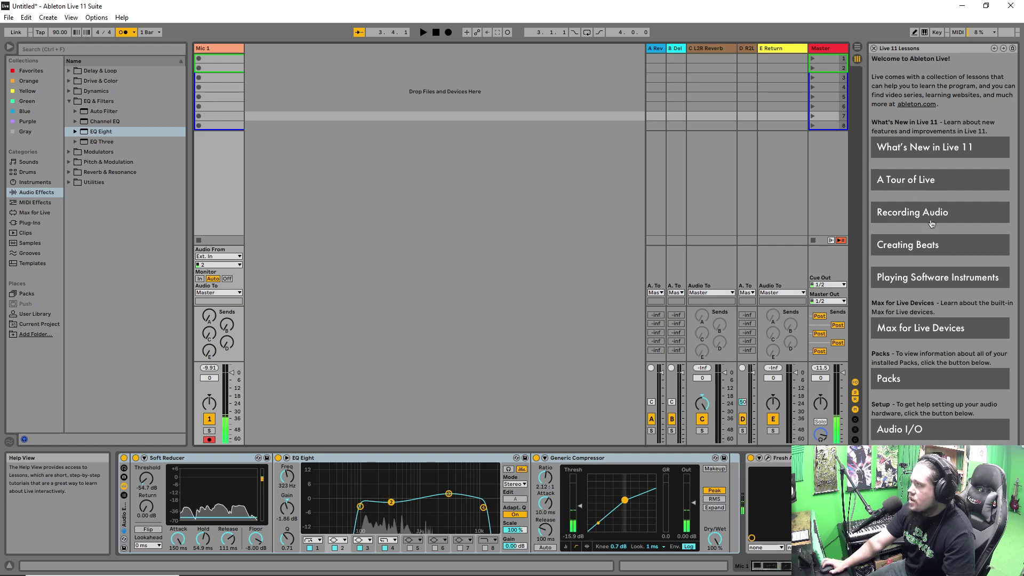
{"action": "left_click", "coordinate": [873, 49]}
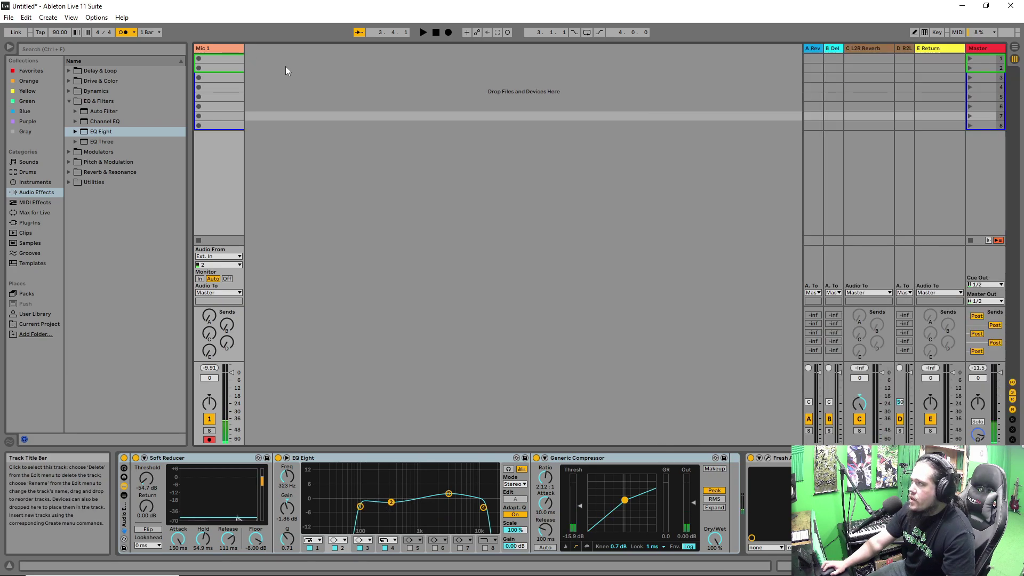
- Review the hardware input configuration in the audio preferences, and check the input channels available to the Mic 1 track
{"action": "left_click", "coordinate": [104, 20]}
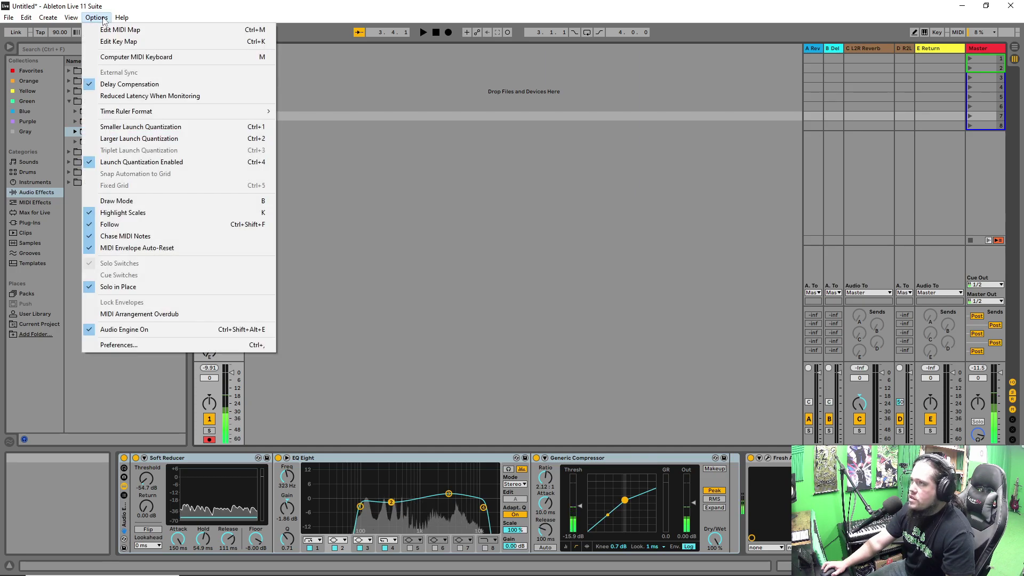
{"action": "left_click", "coordinate": [124, 344]}
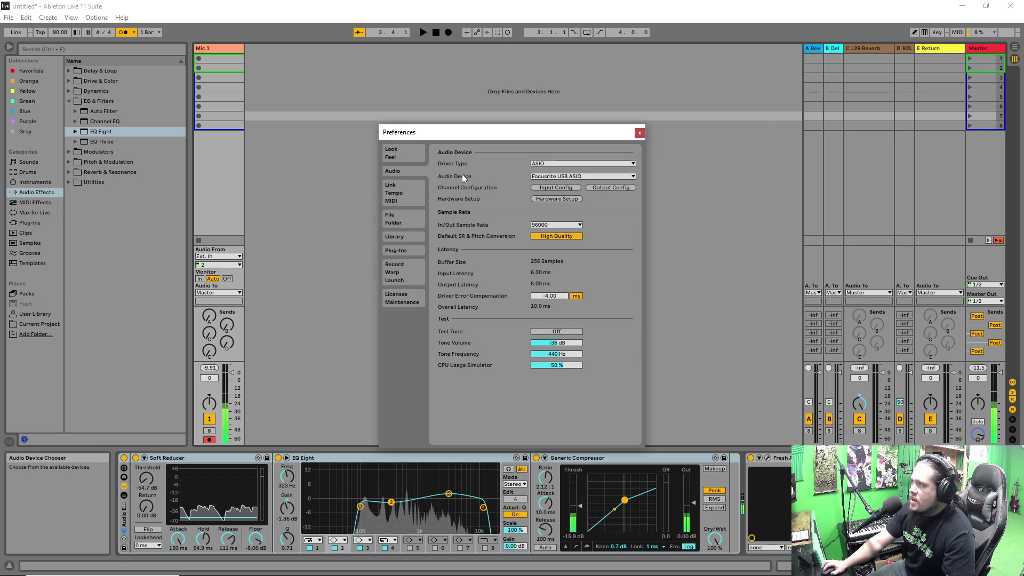
{"action": "left_click", "coordinate": [553, 187]}
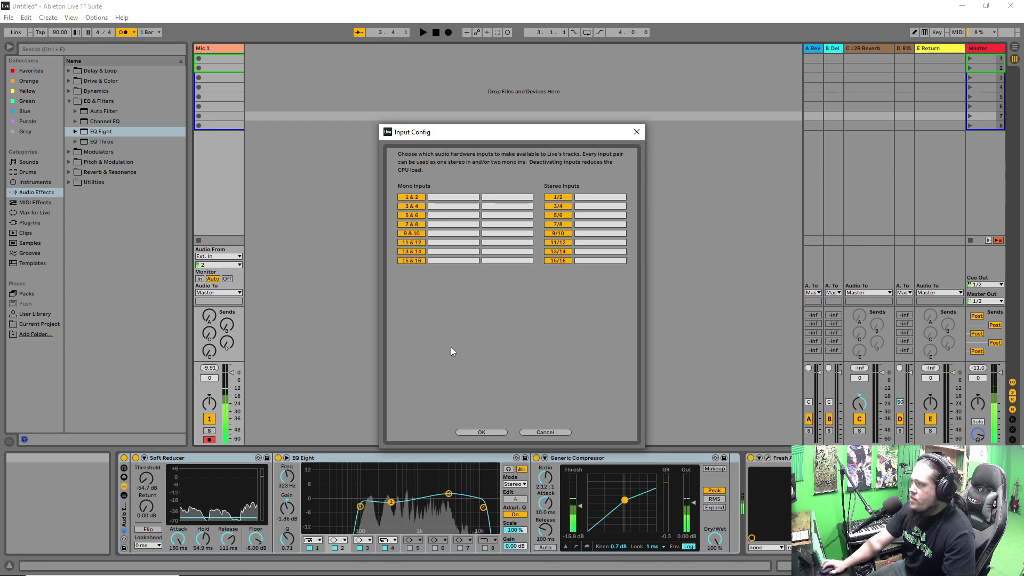
{"action": "left_click", "coordinate": [494, 432]}
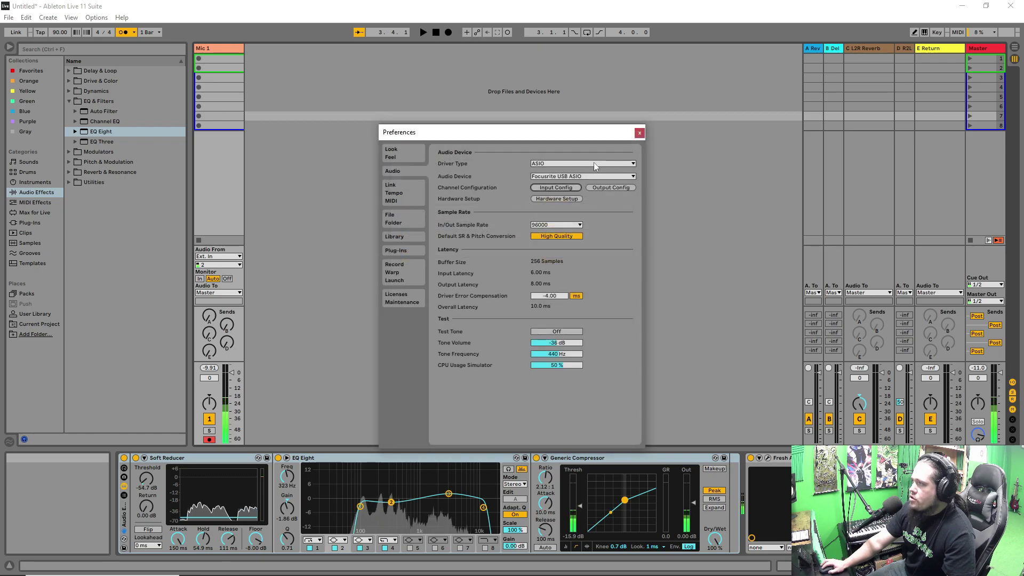
{"action": "left_click", "coordinate": [644, 135]}
{"action": "left_click", "coordinate": [219, 265]}
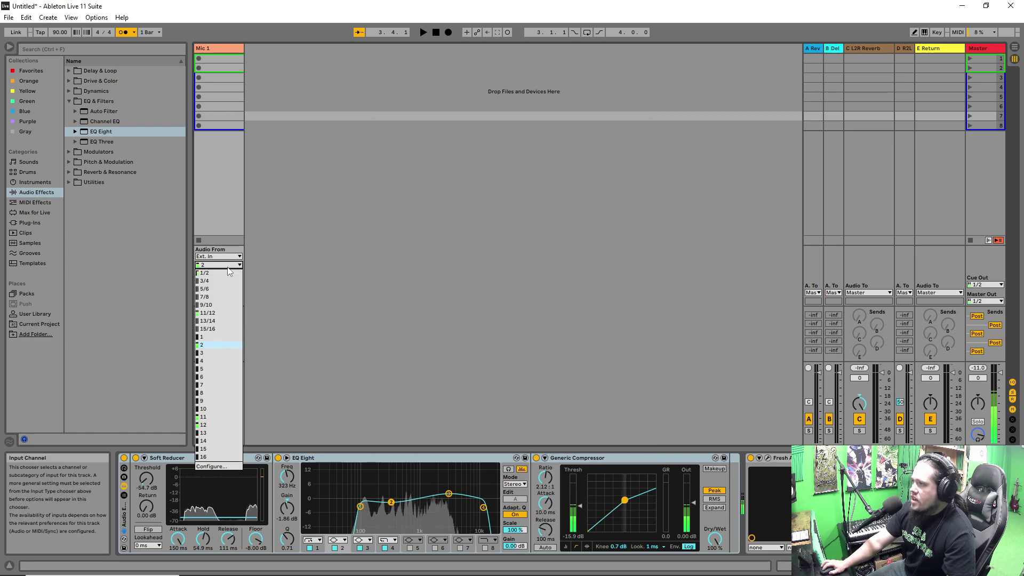
{"action": "left_click", "coordinate": [308, 206]}
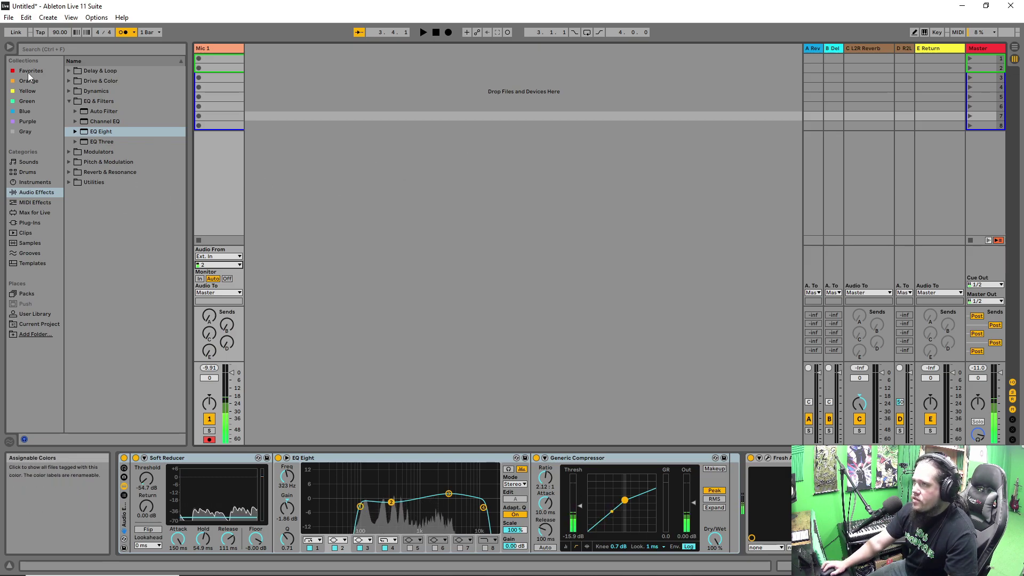
- Tag the Mallets sound Ambient Element.adv with the Blue collection color, and check the Blue collection before returning to Sounds
{"action": "left_click", "coordinate": [27, 158]}
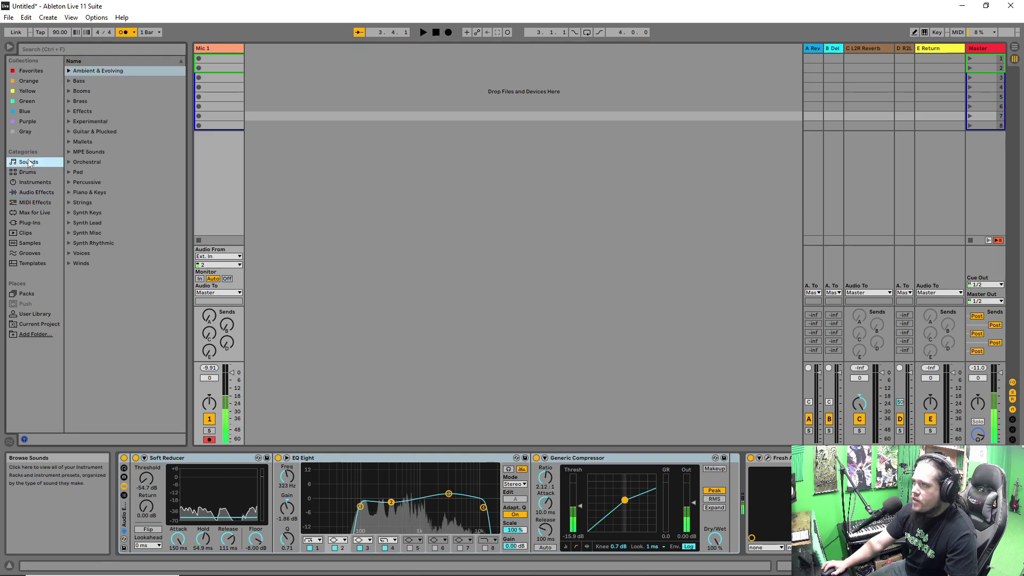
{"action": "left_click", "coordinate": [69, 142]}
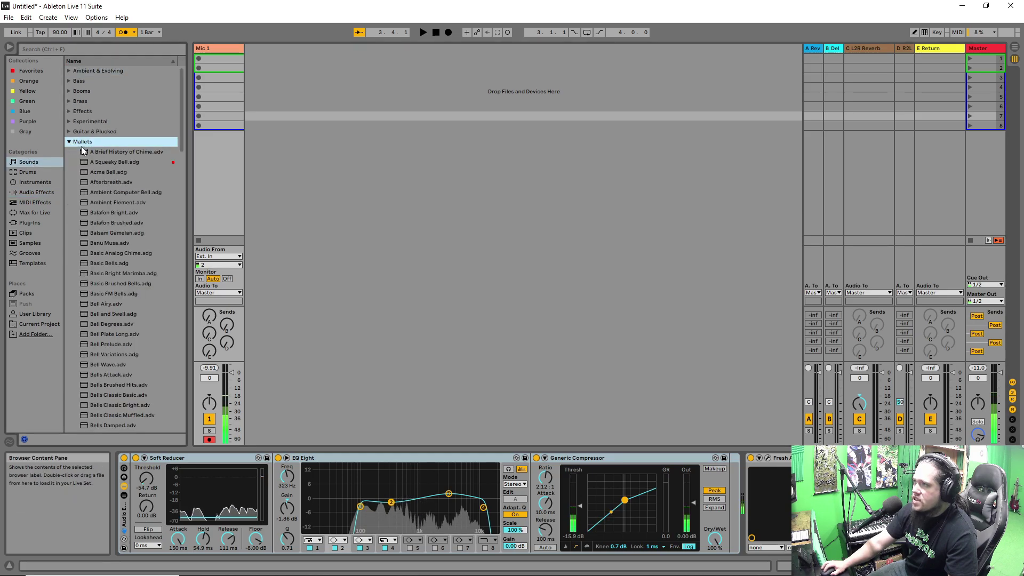
{"action": "right_click", "coordinate": [111, 202]}
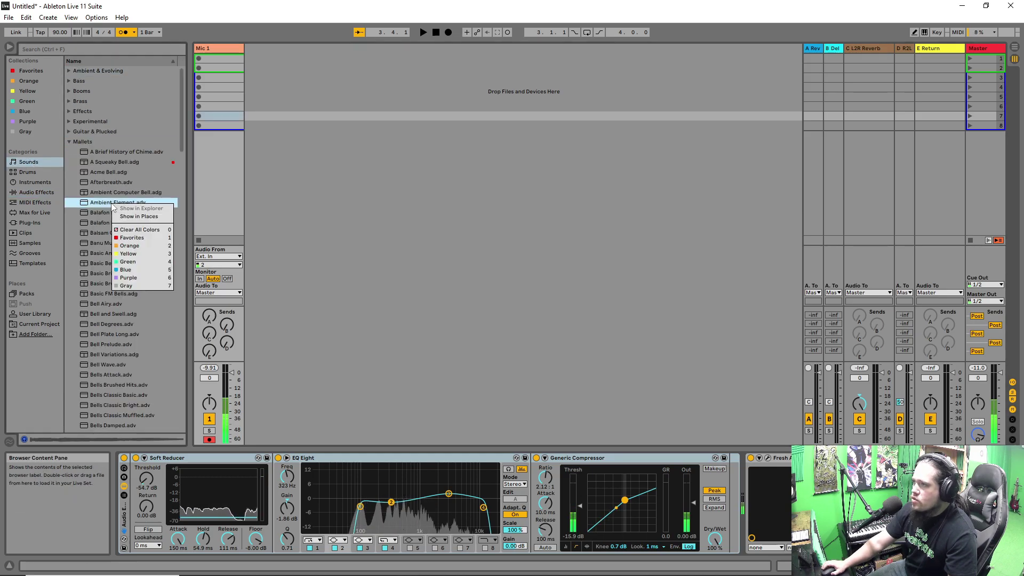
{"action": "left_click", "coordinate": [137, 269]}
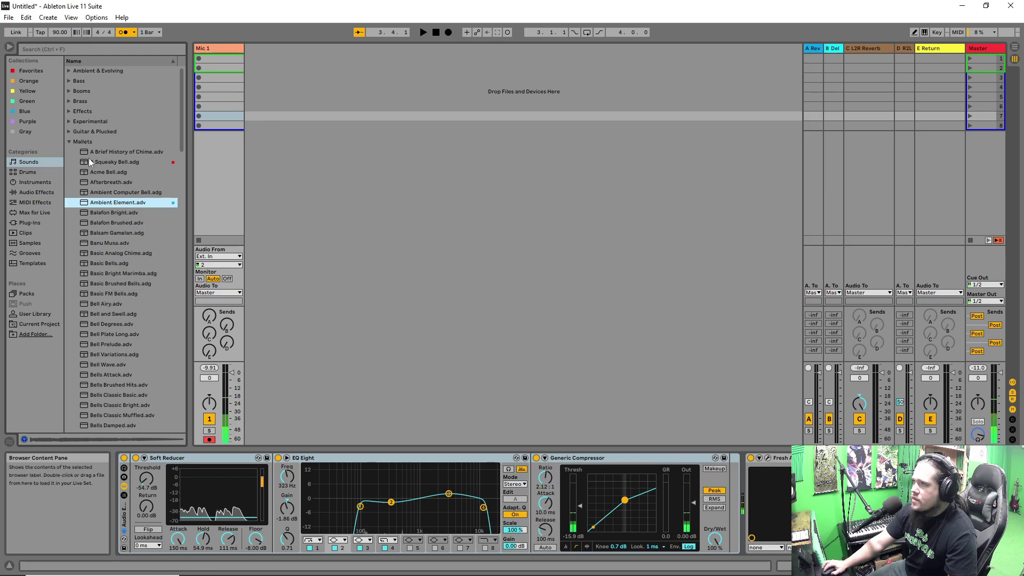
{"action": "left_click", "coordinate": [24, 112]}
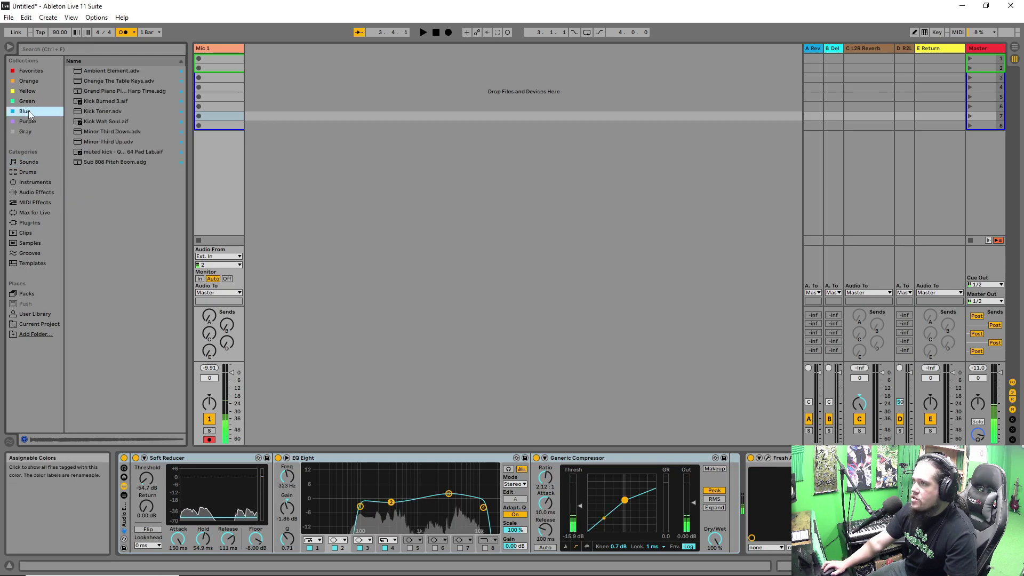
{"action": "left_click", "coordinate": [32, 164]}
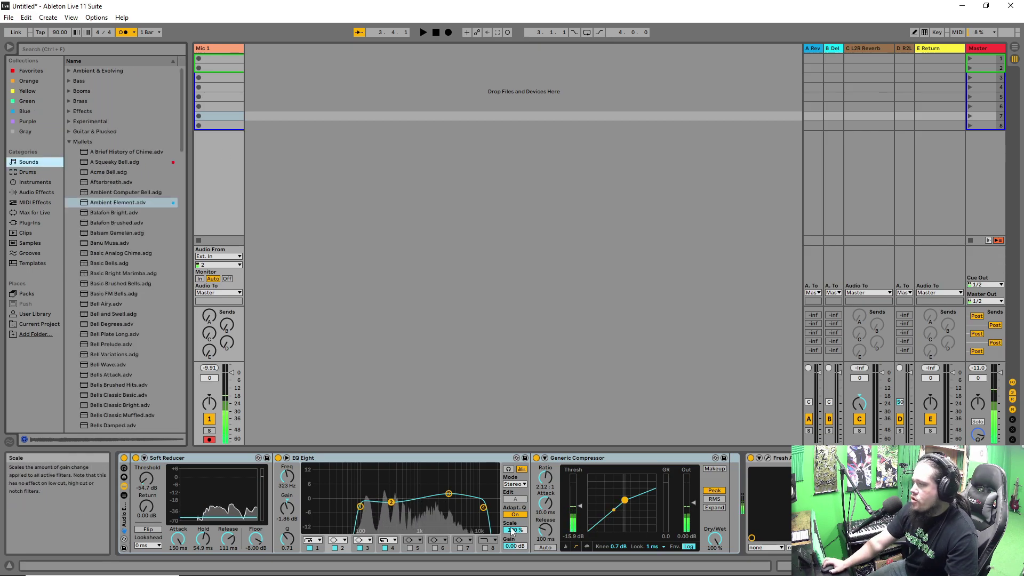
- Insert a new audio track after Mic 1 and show the Audio Effects category in the browser
{"action": "right_click", "coordinate": [274, 49]}
{"action": "left_click", "coordinate": [299, 53]}
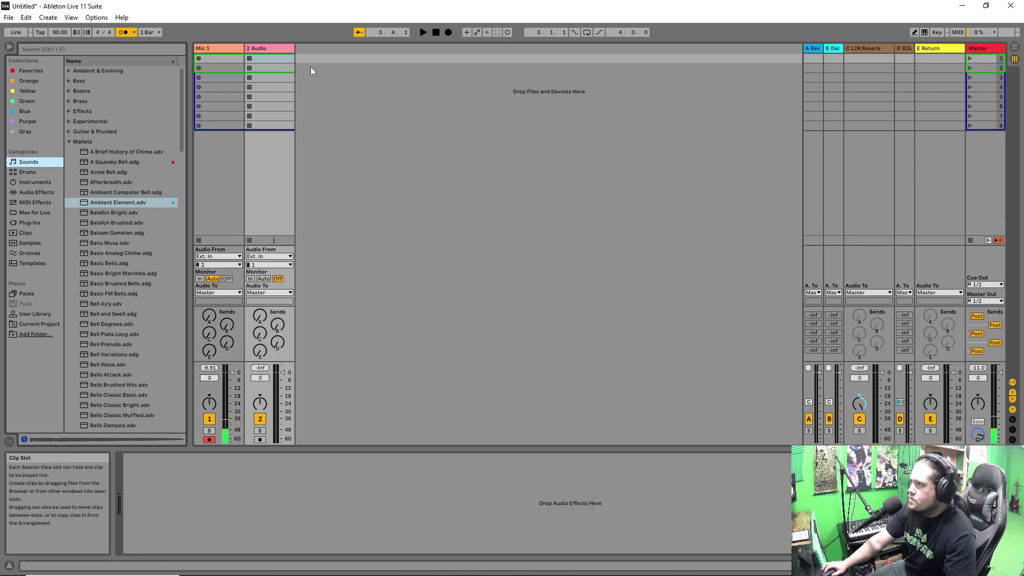
{"action": "left_click", "coordinate": [257, 46]}
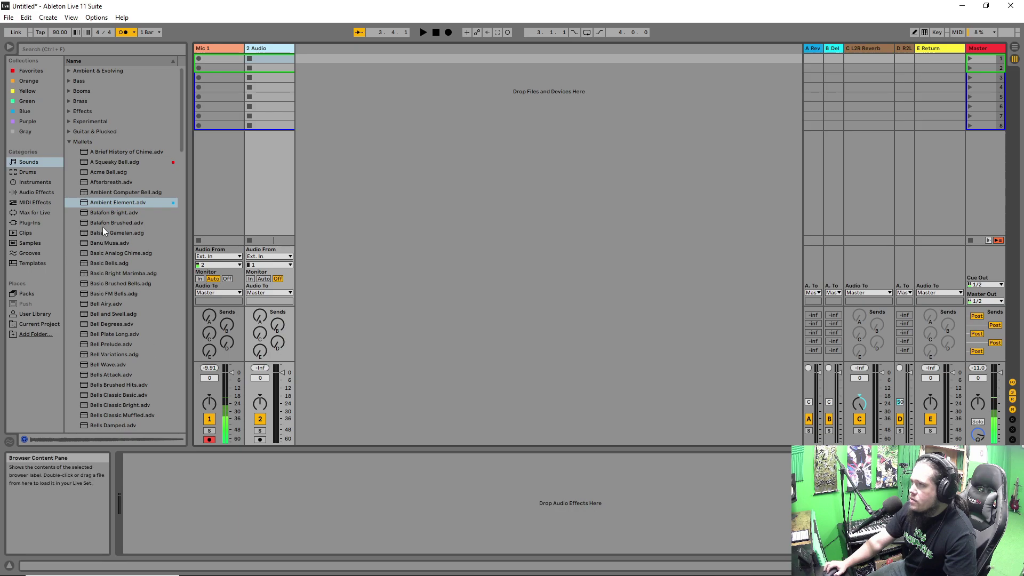
{"action": "left_click", "coordinate": [24, 193]}
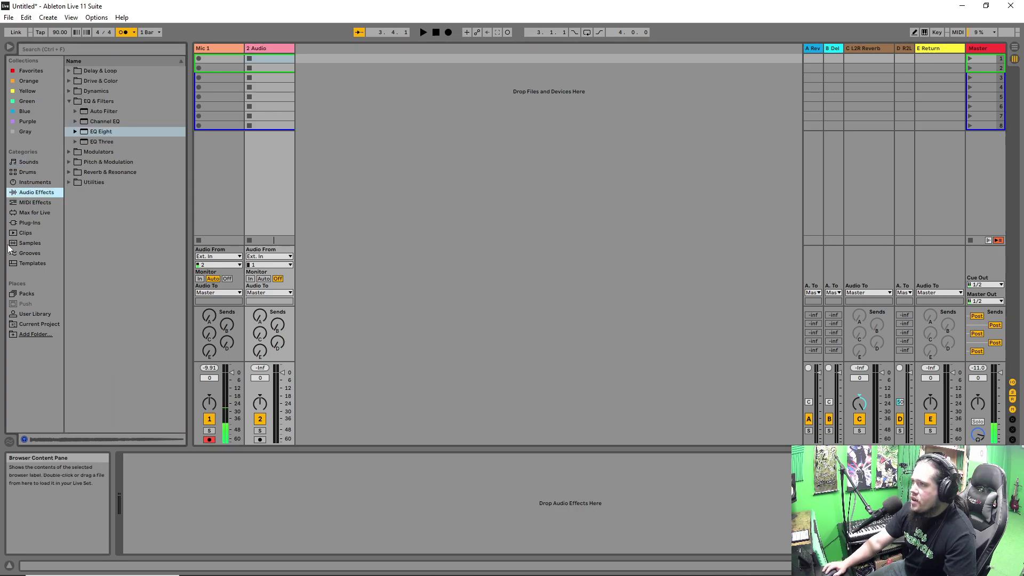
- Try loading EQ Eight onto the 2 Audio track, removing the device again after each attempt
{"action": "left_click", "coordinate": [269, 47]}
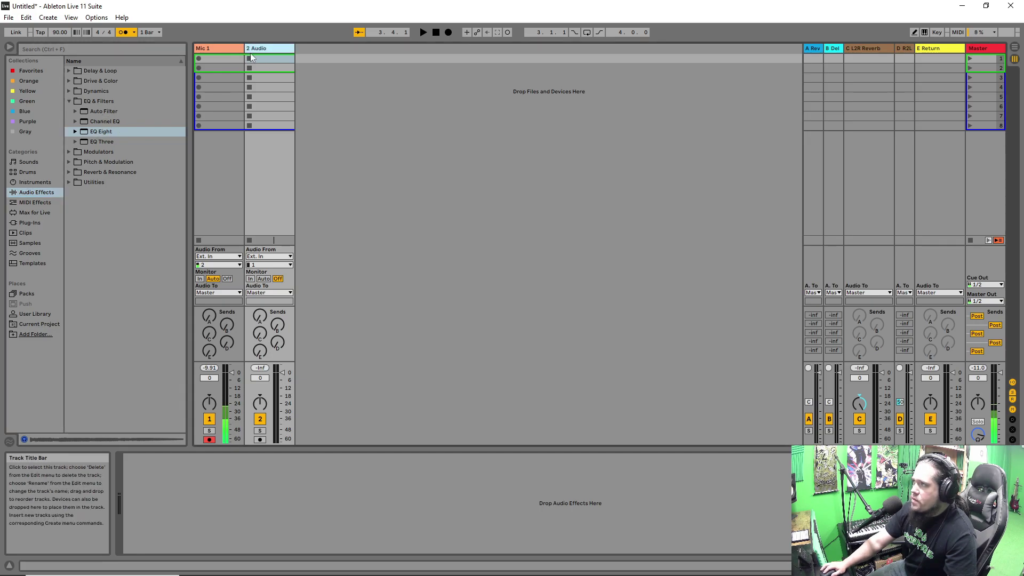
{"action": "double_click", "coordinate": [110, 131]}
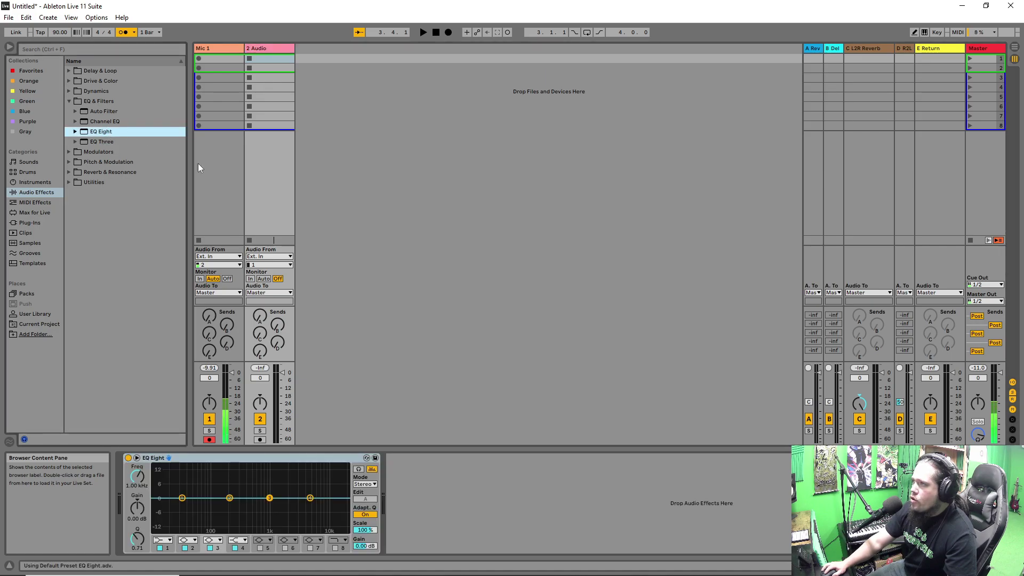
{"action": "left_click", "coordinate": [265, 460]}
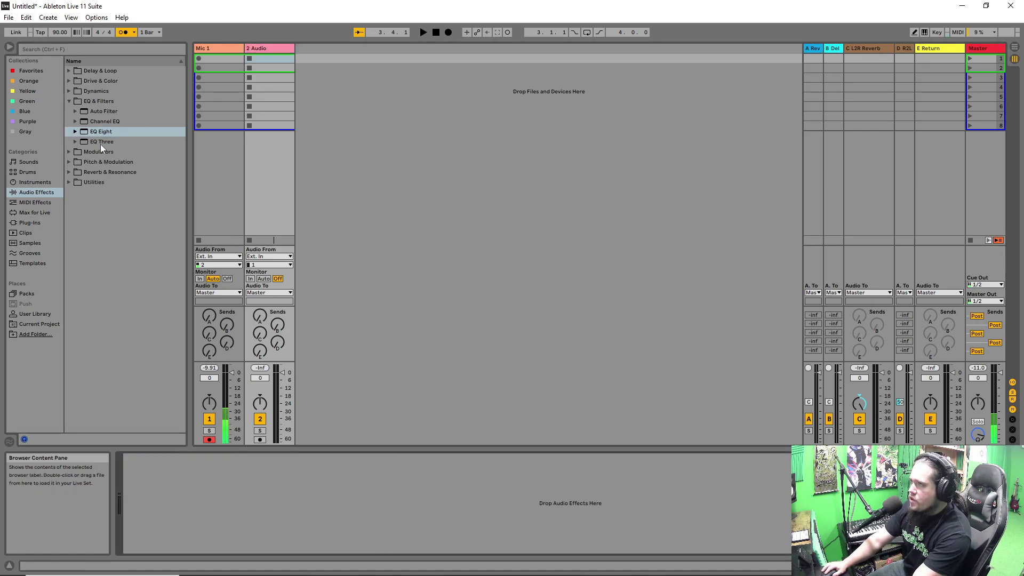
{"action": "left_click", "coordinate": [124, 133]}
{"action": "left_click", "coordinate": [265, 460]}
{"action": "key", "text": "Delete"}
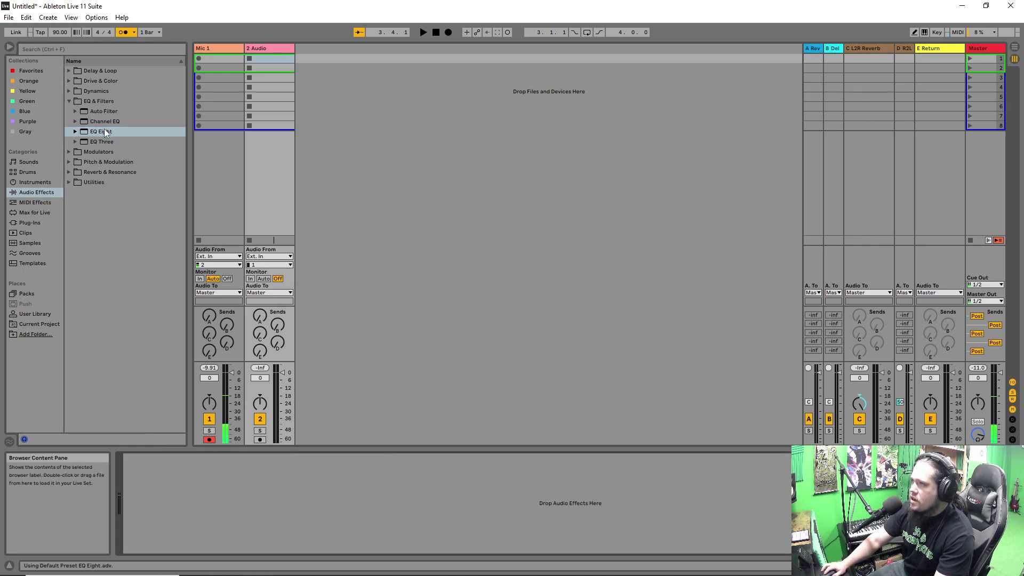
- Add EQ Eight to the empty track area as a new audio track, and reselect the Mic 1 track
{"action": "left_click_drag", "start_coordinate": [100, 130], "coordinate": [343, 100]}
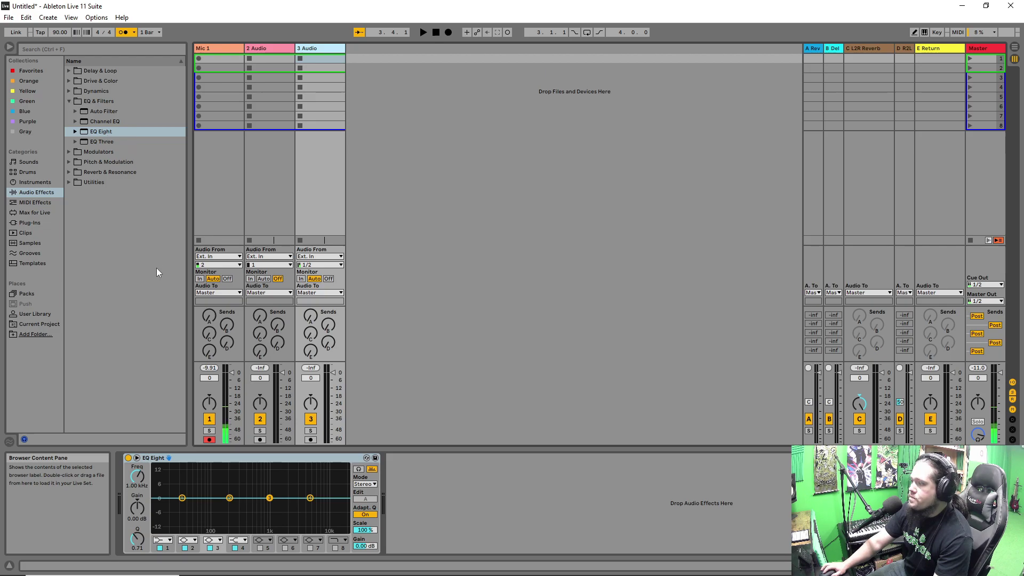
{"action": "left_click", "coordinate": [230, 49]}
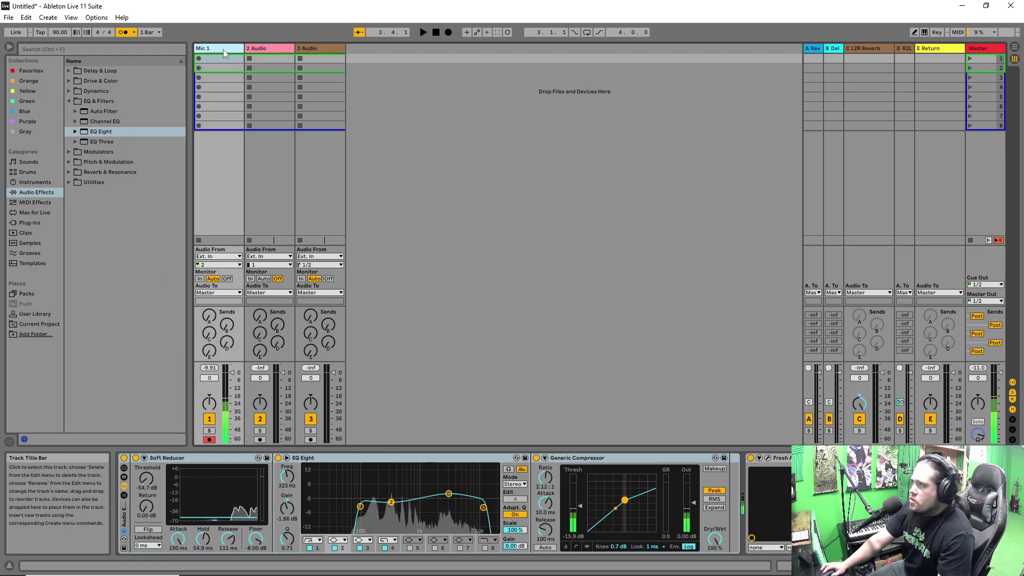
{"action": "right_click", "coordinate": [357, 49]}
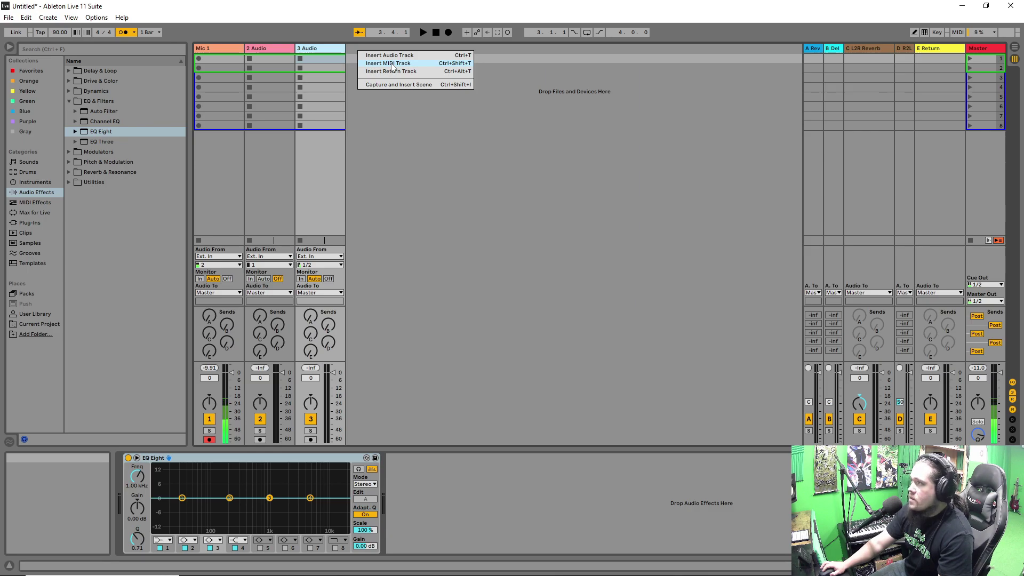
{"action": "left_click", "coordinate": [212, 71]}
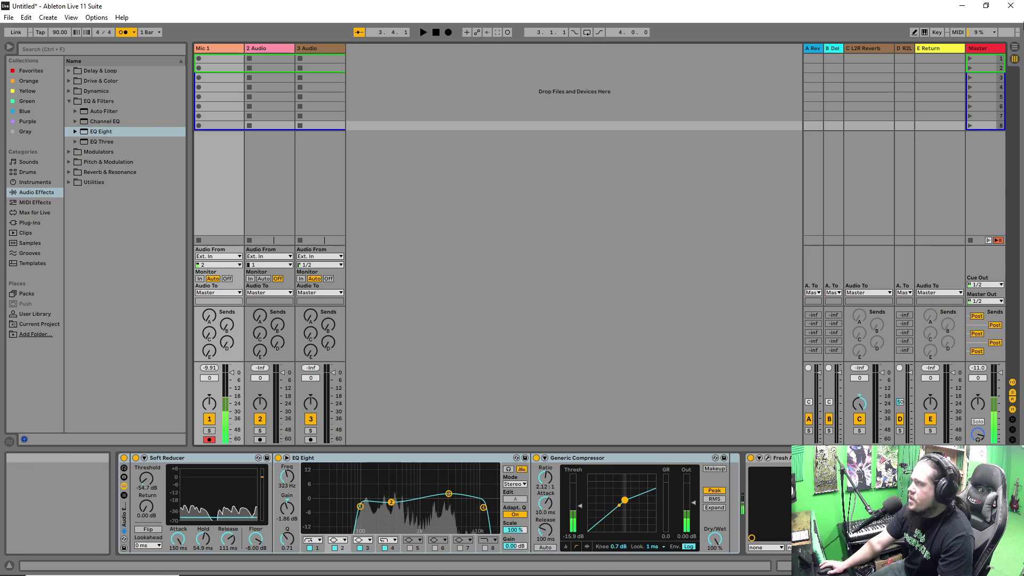
- Look at the Arrangement View, placing the insert marker at the start of Mic 1, and return to Session View
{"action": "left_click", "coordinate": [1015, 49]}
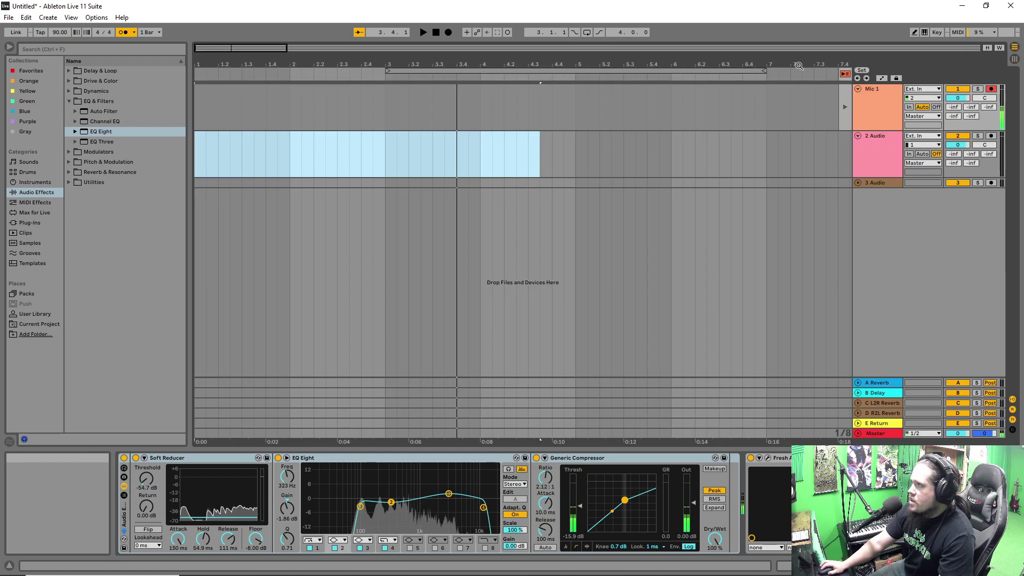
{"action": "left_click", "coordinate": [203, 108]}
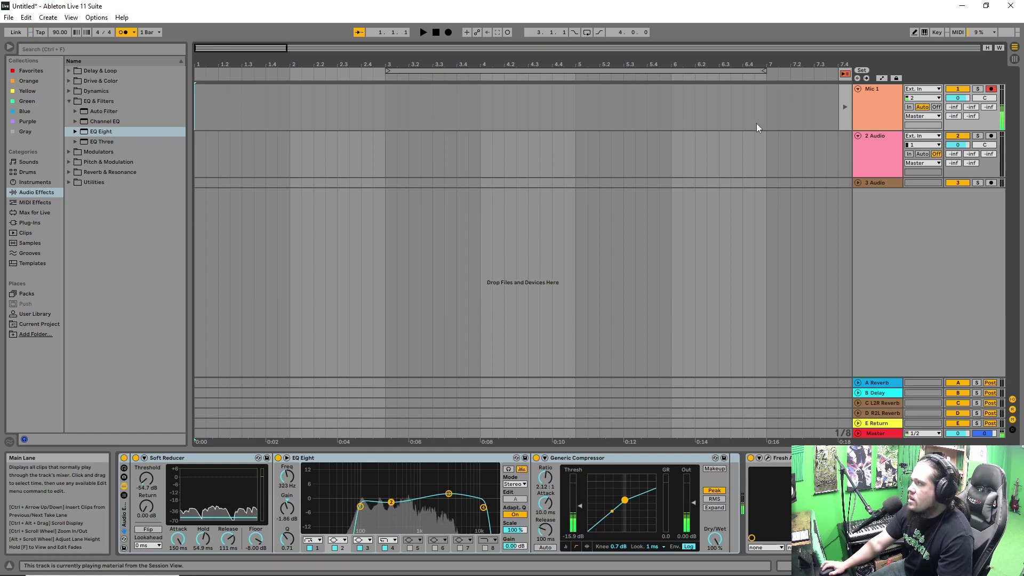
{"action": "key", "text": "Tab"}
- Select the first clip slot of Mic 1 and examine the track's list of external input channels
{"action": "left_click", "coordinate": [219, 60]}
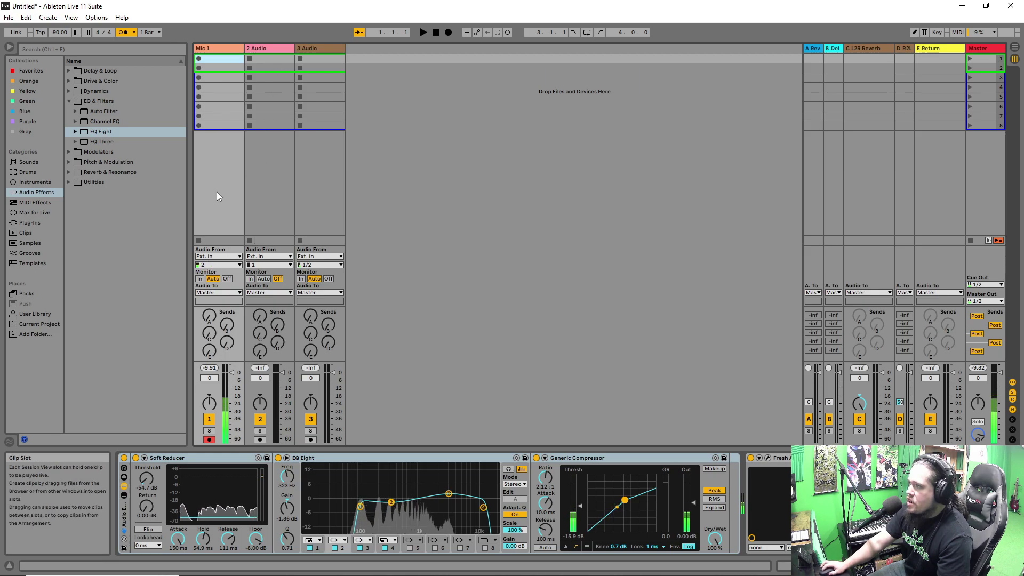
{"action": "left_click", "coordinate": [218, 264]}
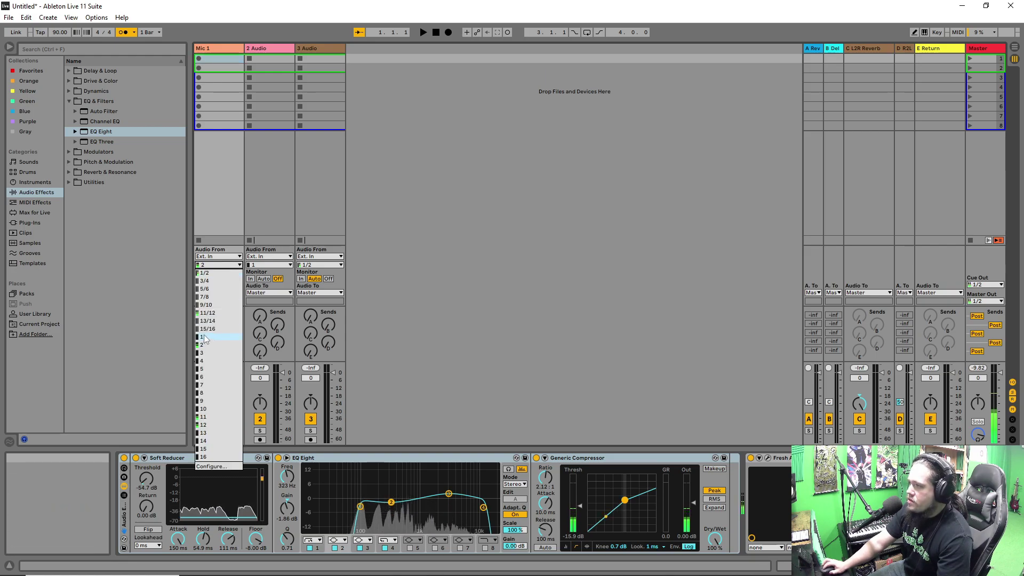
{"action": "left_click", "coordinate": [235, 265]}
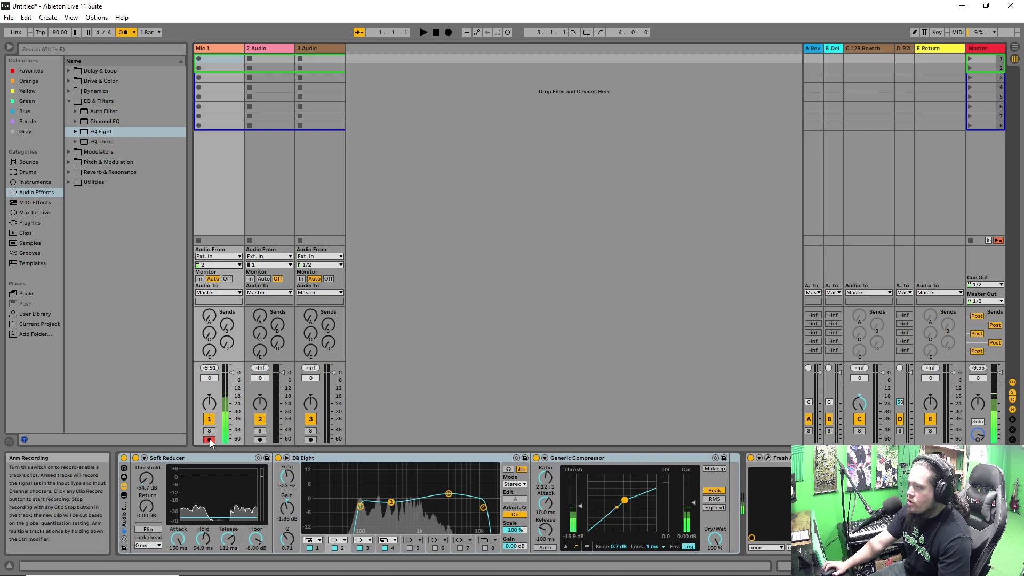
- Try Mic 1 with monitoring set to In and recording disarmed, and restore Auto monitoring with the track armed
{"action": "left_click", "coordinate": [200, 278]}
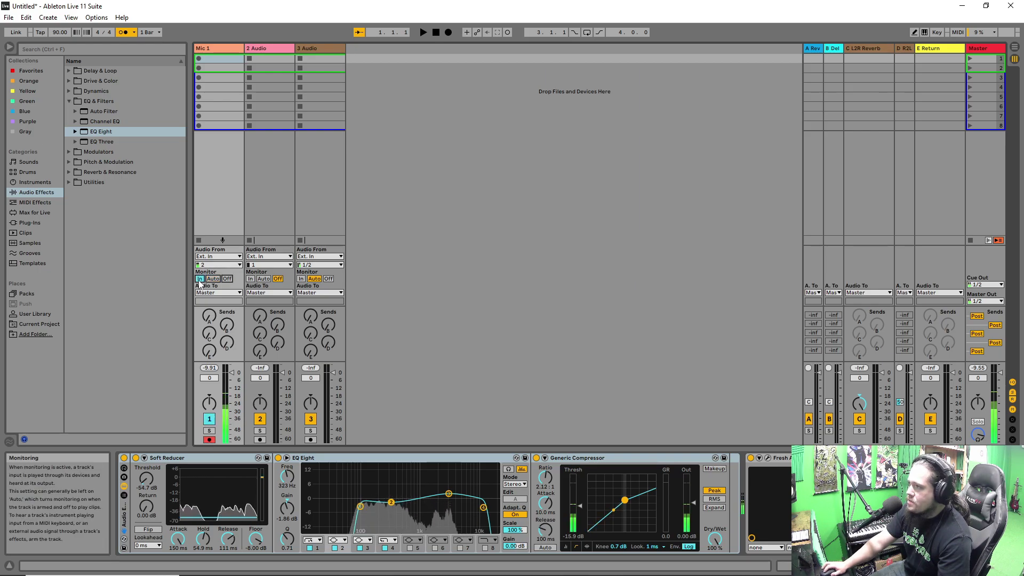
{"action": "left_click", "coordinate": [209, 440]}
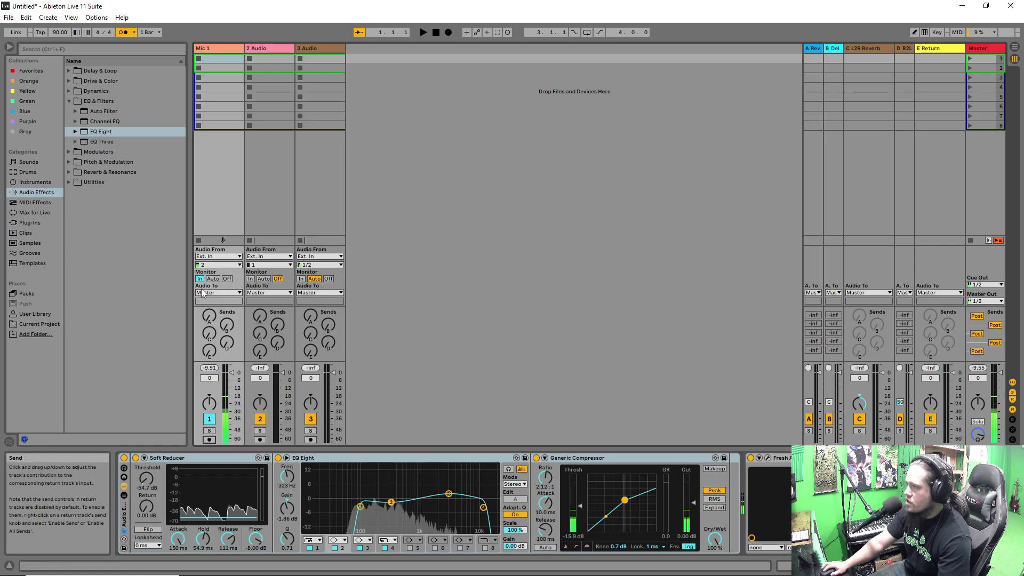
{"action": "left_click", "coordinate": [213, 279]}
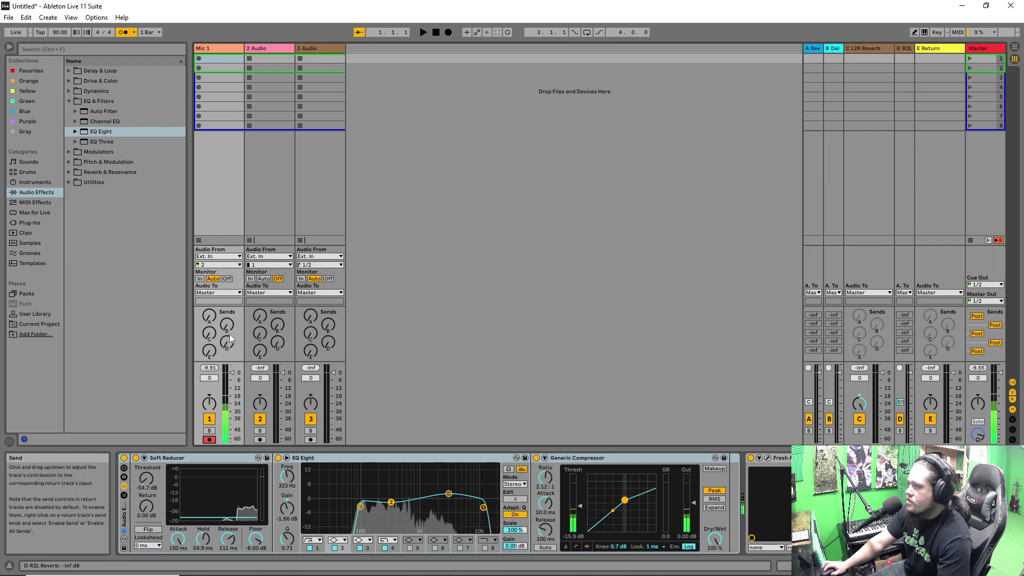
- Widen the A Reverb return track to show its full mixer strip, and insert a new return track
{"action": "left_click_drag", "start_coordinate": [804, 48], "coordinate": [754, 50]}
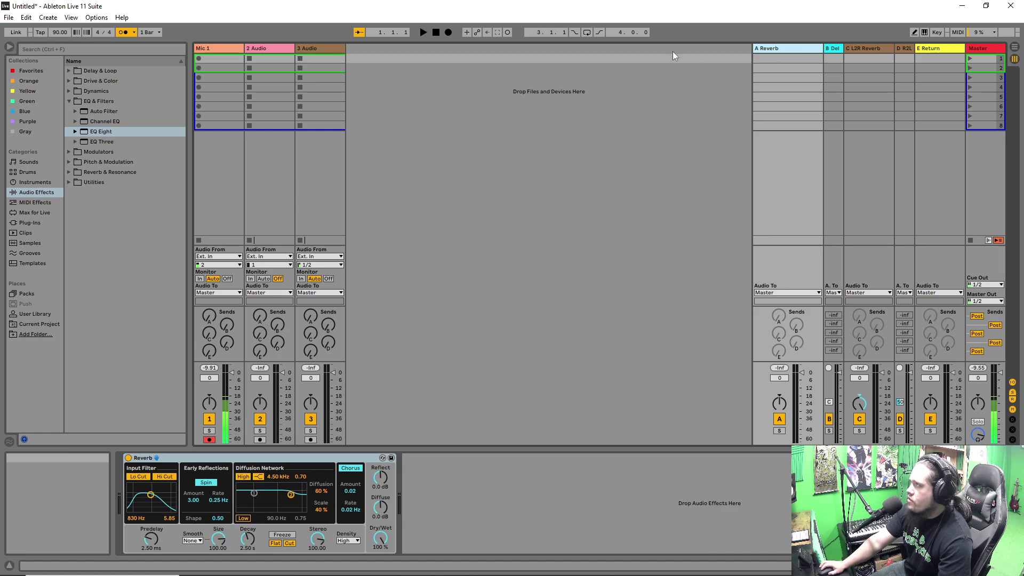
{"action": "right_click", "coordinate": [640, 50]}
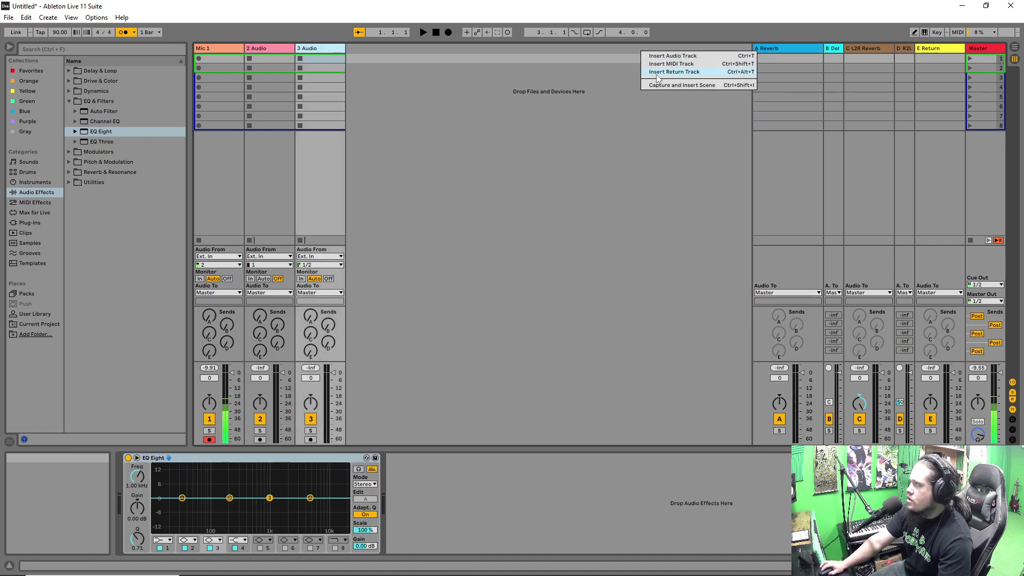
{"action": "left_click", "coordinate": [656, 72]}
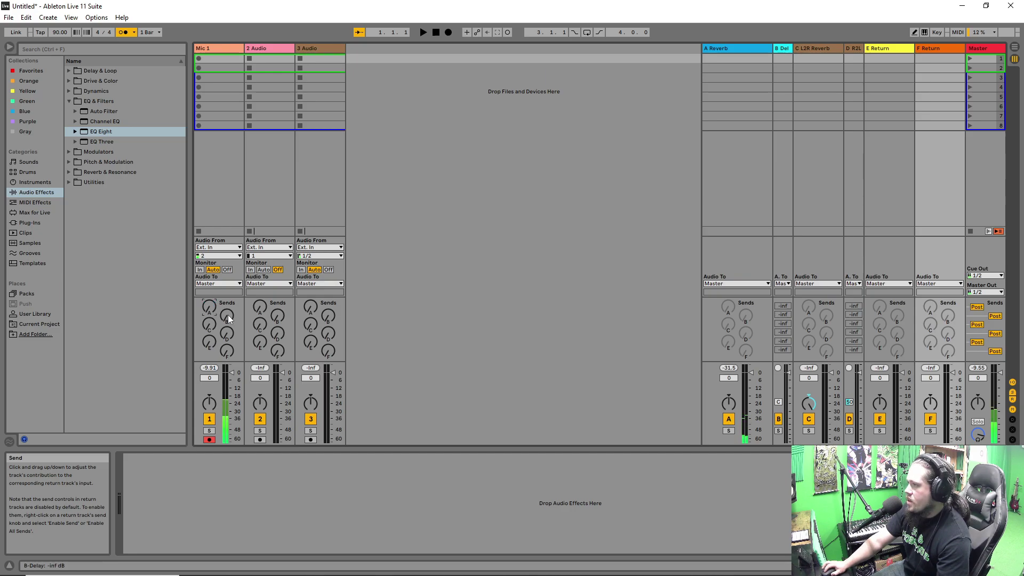
- Try Mic 1's mixer controls: adjust its B-Delay send, reset its panning to centre, and switch its solo on and off
{"action": "left_click_drag", "start_coordinate": [229, 318], "coordinate": [229, 298]}
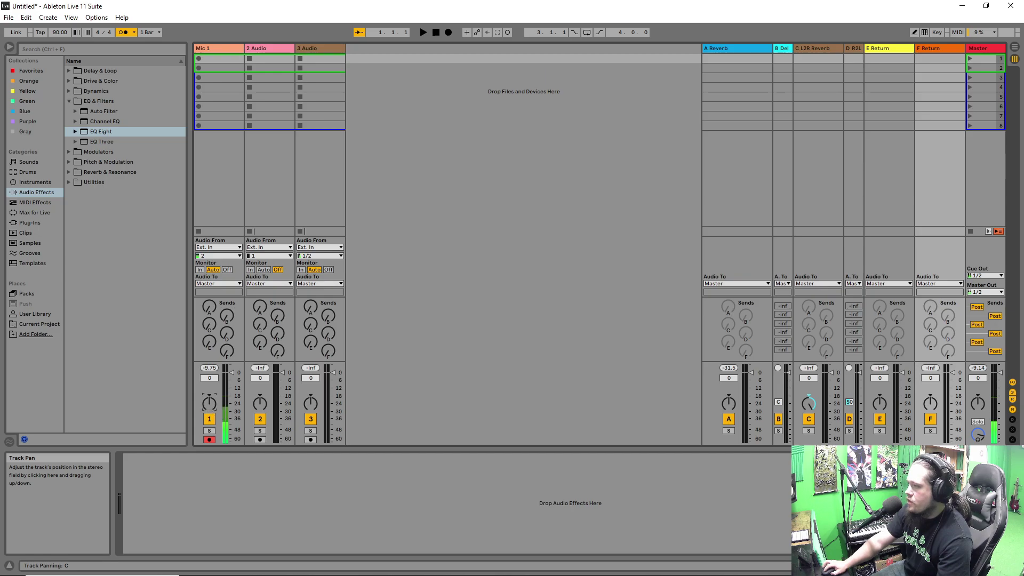
{"action": "double_click", "coordinate": [210, 404]}
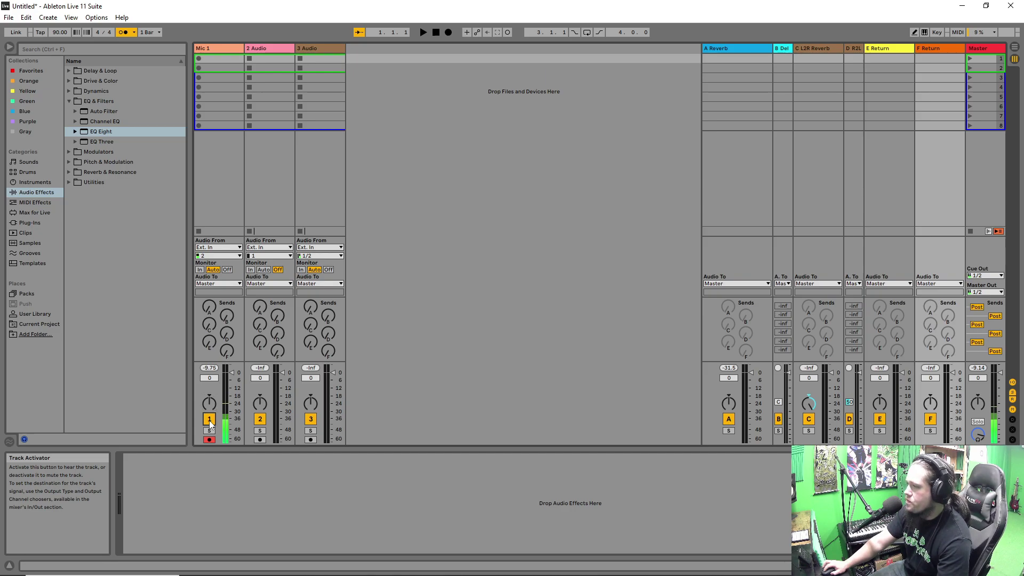
{"action": "left_click", "coordinate": [211, 431]}
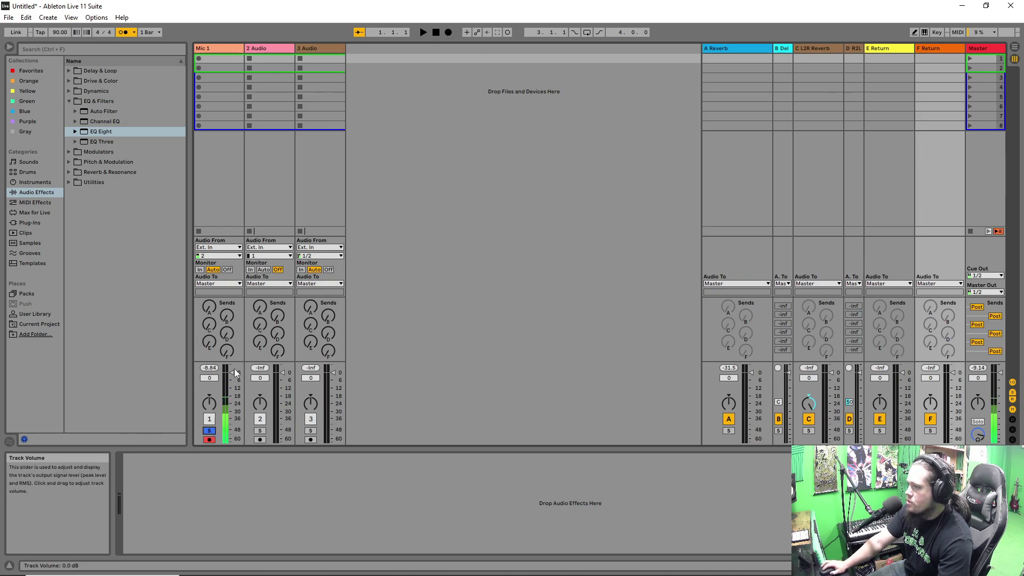
{"action": "left_click", "coordinate": [209, 431]}
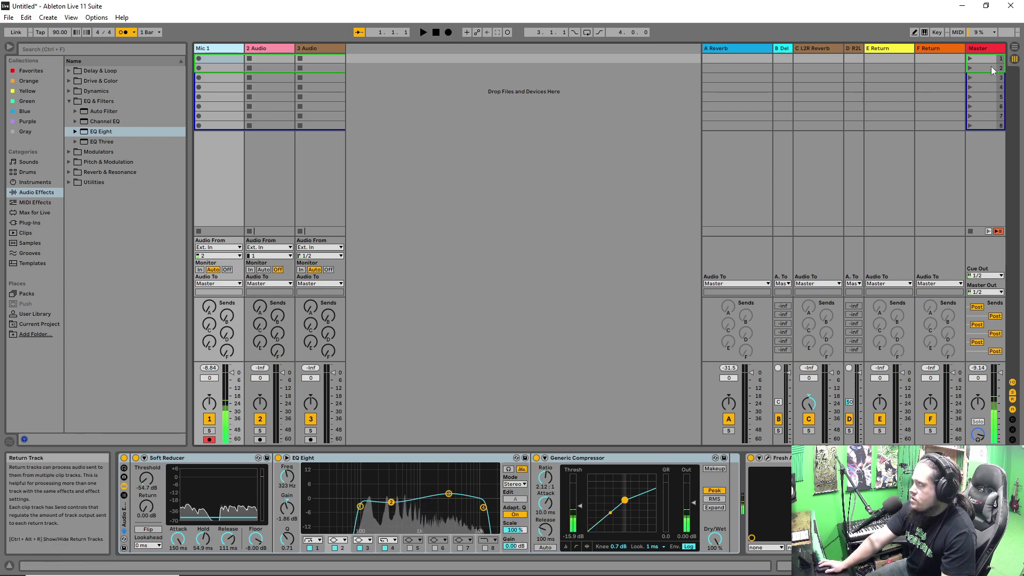
- Examine the 2 Audio track's volume and send controls in Arrangement View, and return to Session View
{"action": "left_click", "coordinate": [1015, 50]}
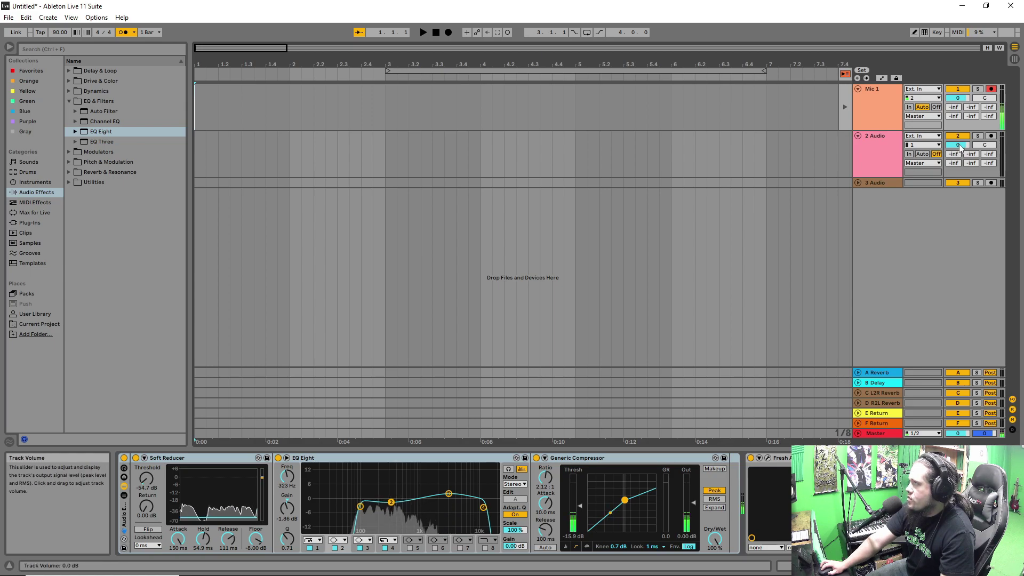
{"action": "left_click_drag", "start_coordinate": [965, 150], "coordinate": [965, 149]}
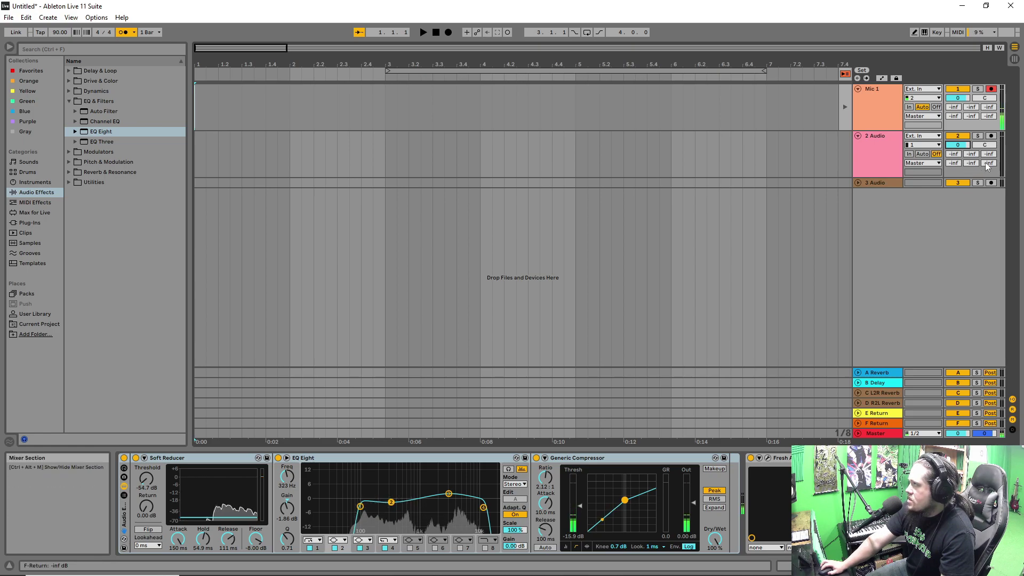
{"action": "key", "text": "Tab"}
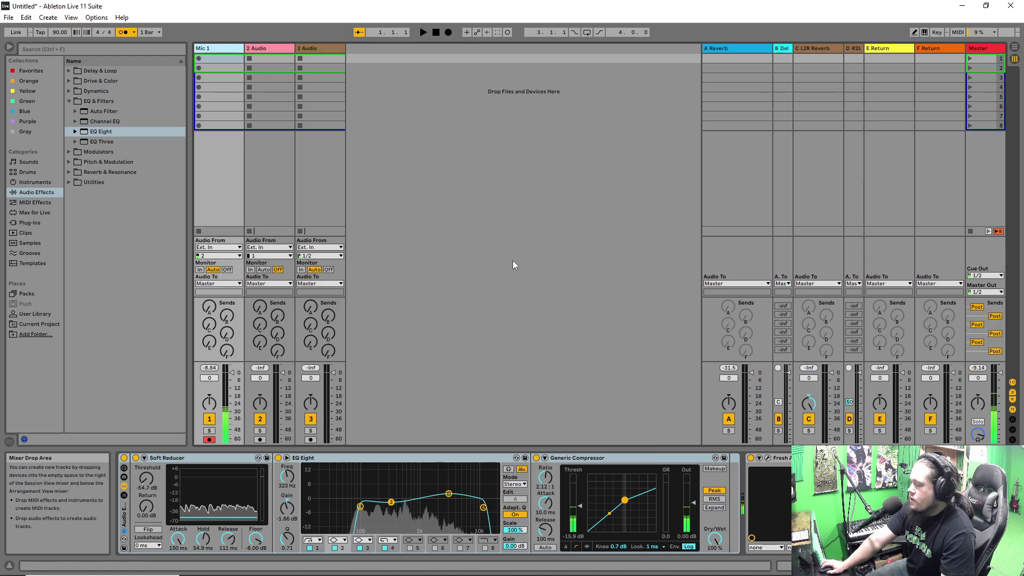
- Try adding two EQ Eights and an LFO to the 2 Audio track, and moving the LFO to the start of the device chain
{"action": "left_click", "coordinate": [261, 48]}
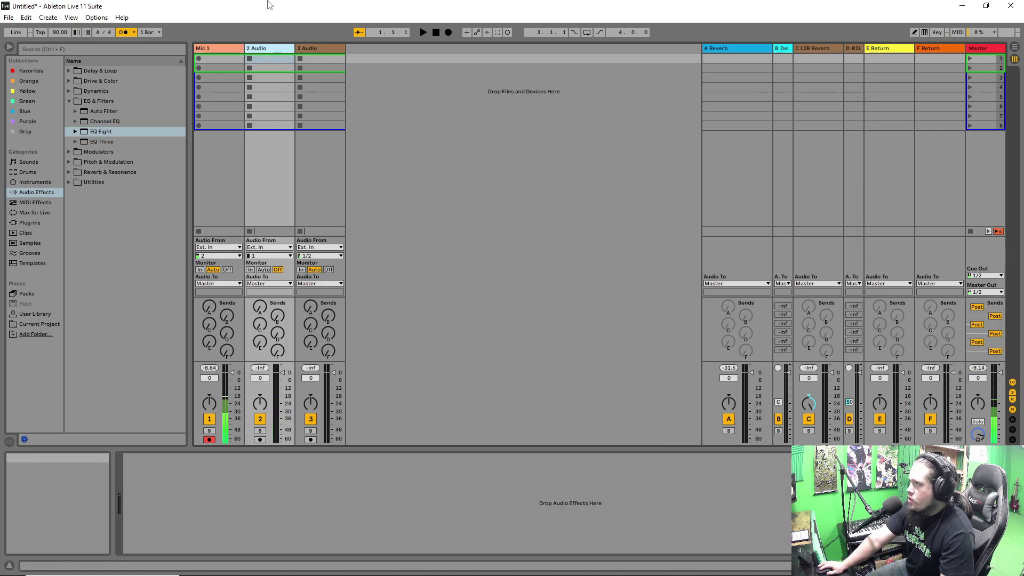
{"action": "left_click_drag", "start_coordinate": [102, 131], "coordinate": [197, 503]}
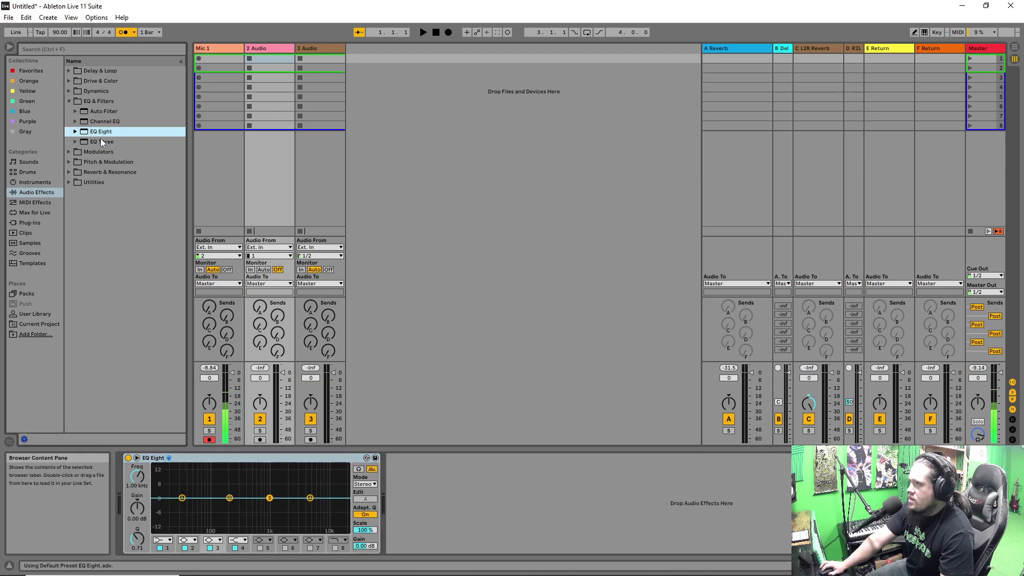
{"action": "left_click_drag", "start_coordinate": [543, 535], "coordinate": [544, 535]}
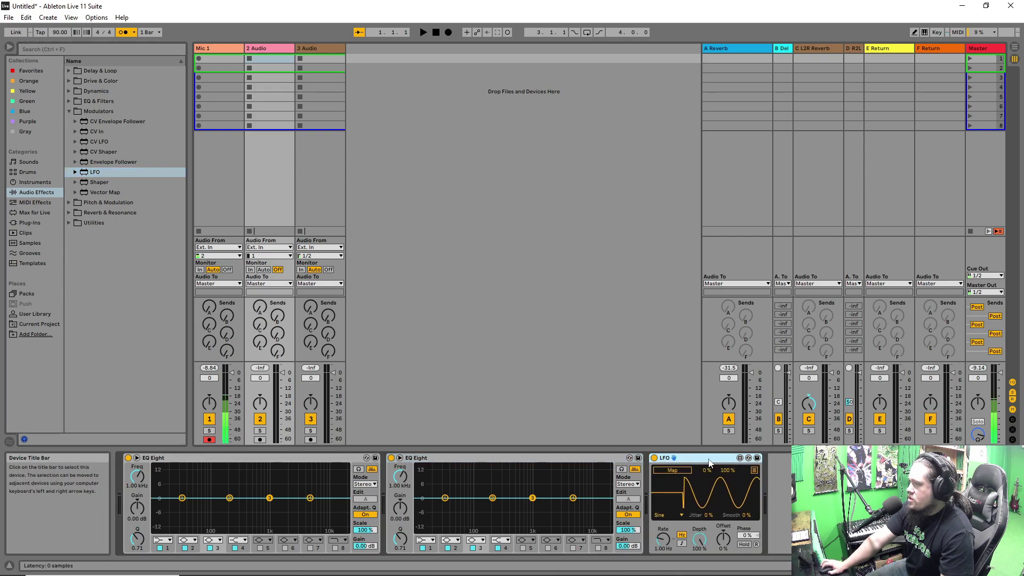
{"action": "left_click_drag", "start_coordinate": [674, 459], "coordinate": [160, 475]}
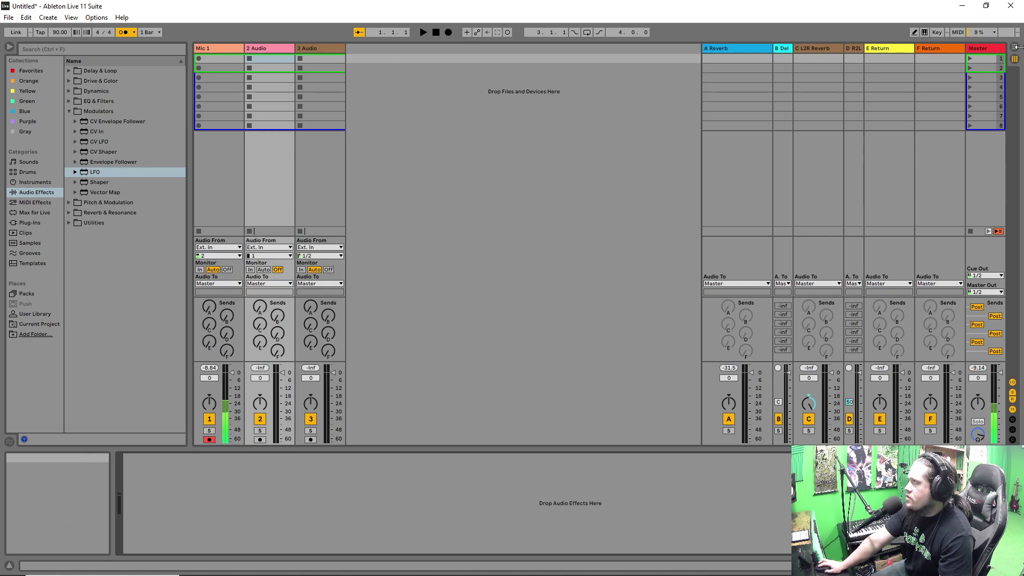
- Look briefly at the Arrangement View and switch back to Session View
{"action": "left_click", "coordinate": [1014, 47]}
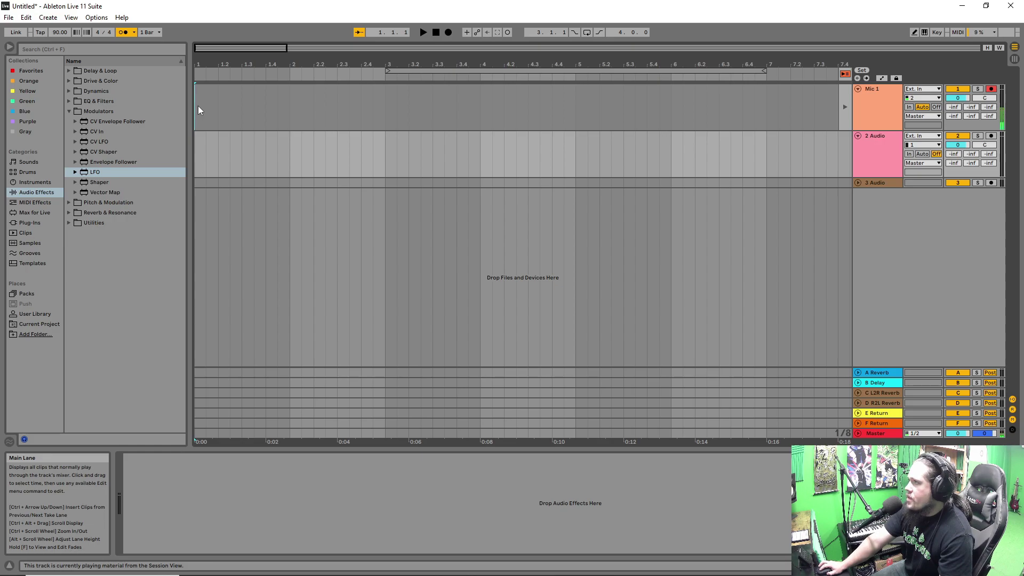
{"action": "key", "text": "Tab"}
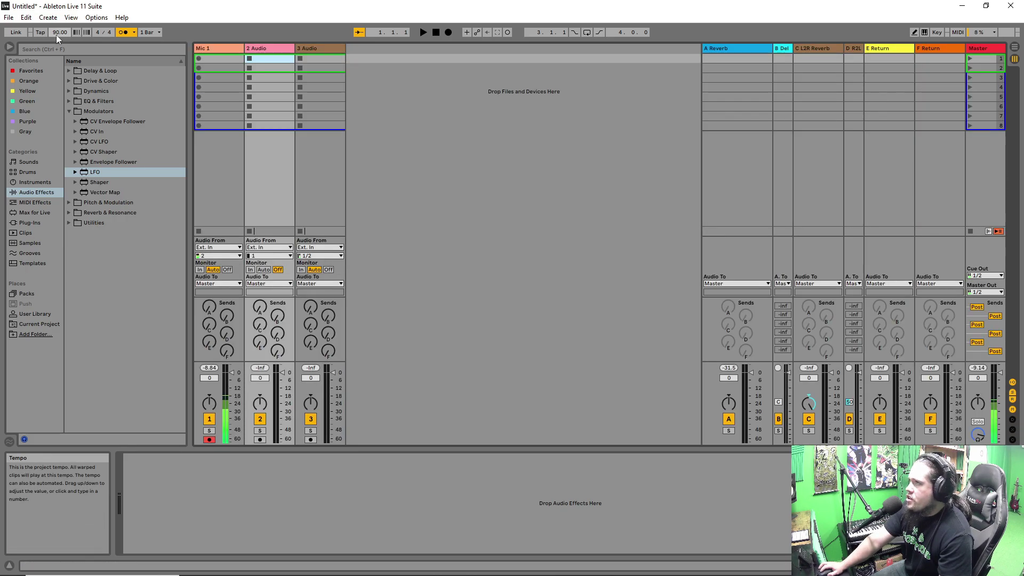
- Review the metronome settings, keeping a 1 Bar count-in, and look through the global launch quantization values
{"action": "left_click", "coordinate": [133, 33]}
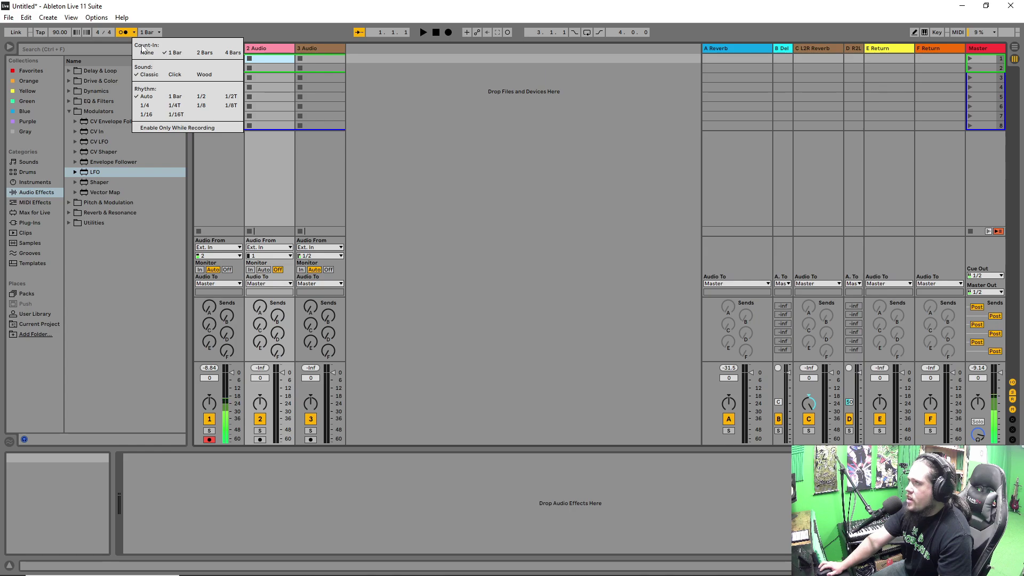
{"action": "left_click", "coordinate": [180, 53]}
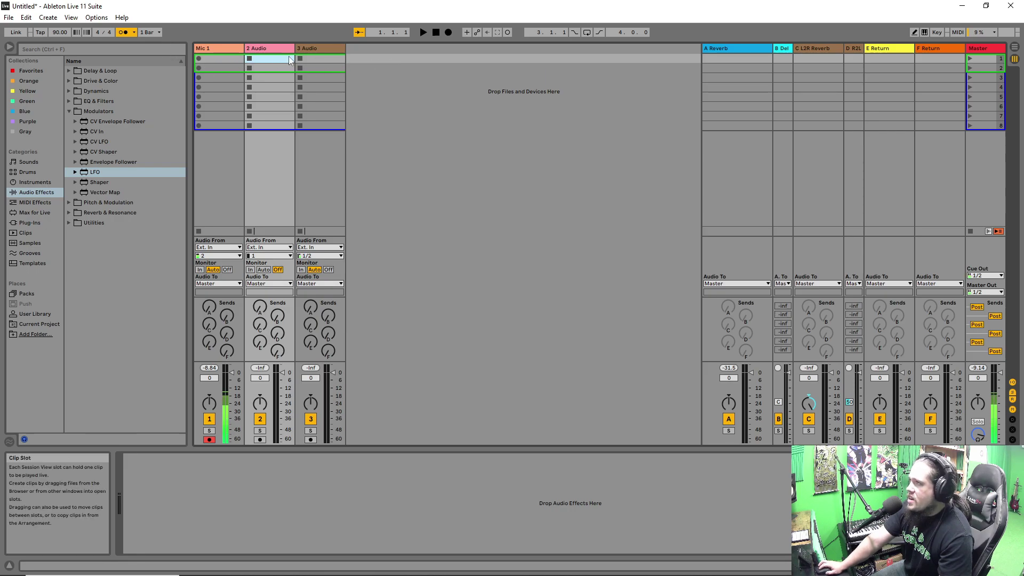
{"action": "left_click", "coordinate": [151, 32]}
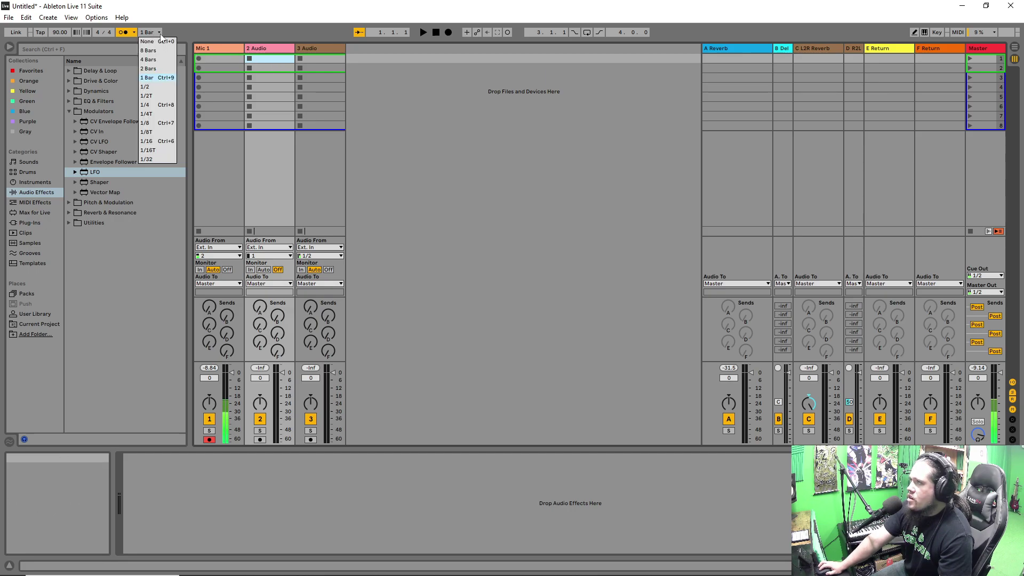
{"action": "left_click", "coordinate": [216, 44]}
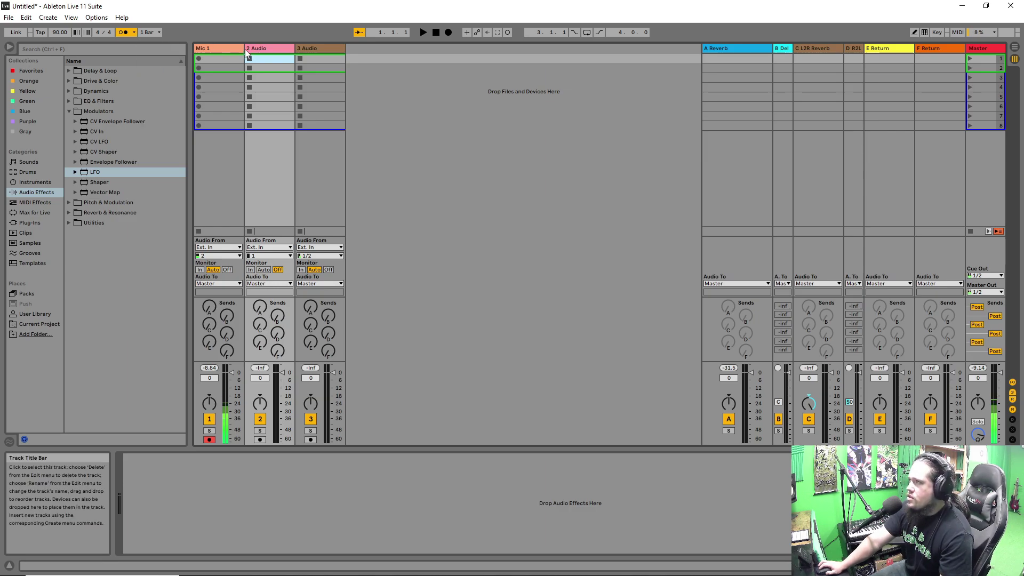
- Delete the 2 Audio and 3 Audio tracks, keeping only Mic 1
{"action": "left_click", "coordinate": [226, 47]}
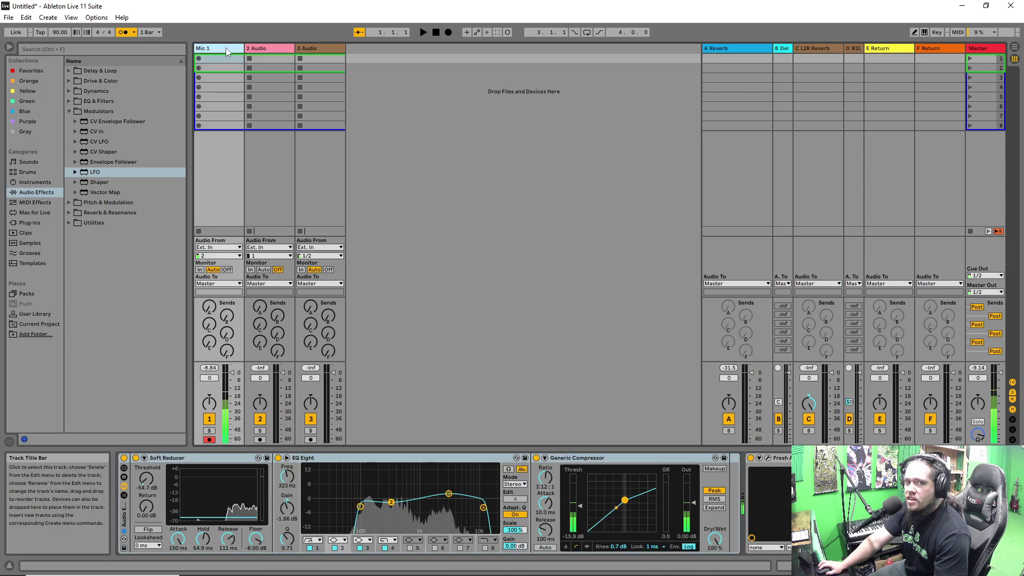
{"action": "left_click", "coordinate": [256, 49]}
{"action": "key", "text": "Delete"}
{"action": "key", "text": "Delete"}
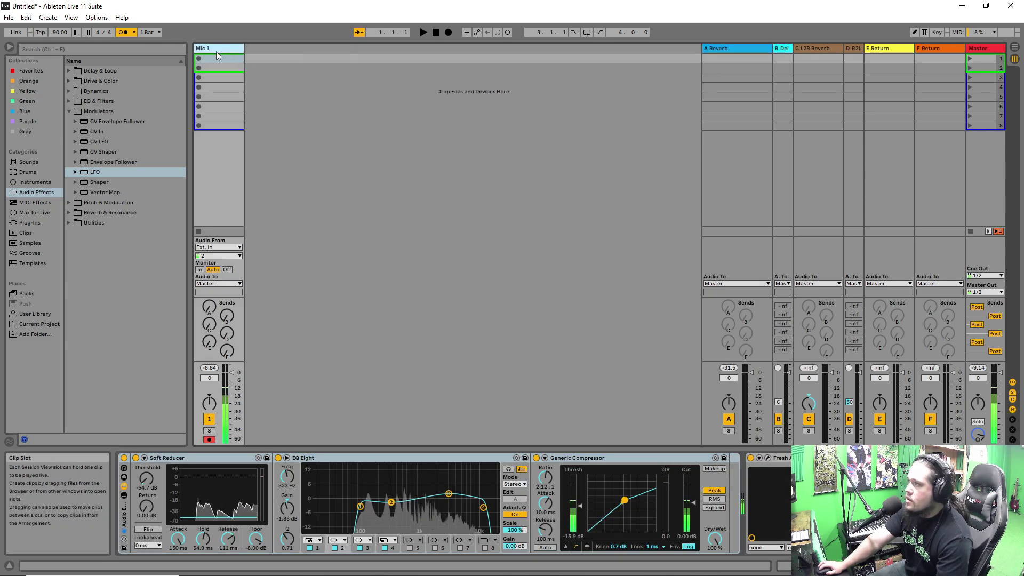
- Insert a MIDI track beside Mic 1 and load 808 Status Quo Kit.adg from the Drums category onto it
{"action": "right_click", "coordinate": [257, 48]}
{"action": "left_click", "coordinate": [266, 62]}
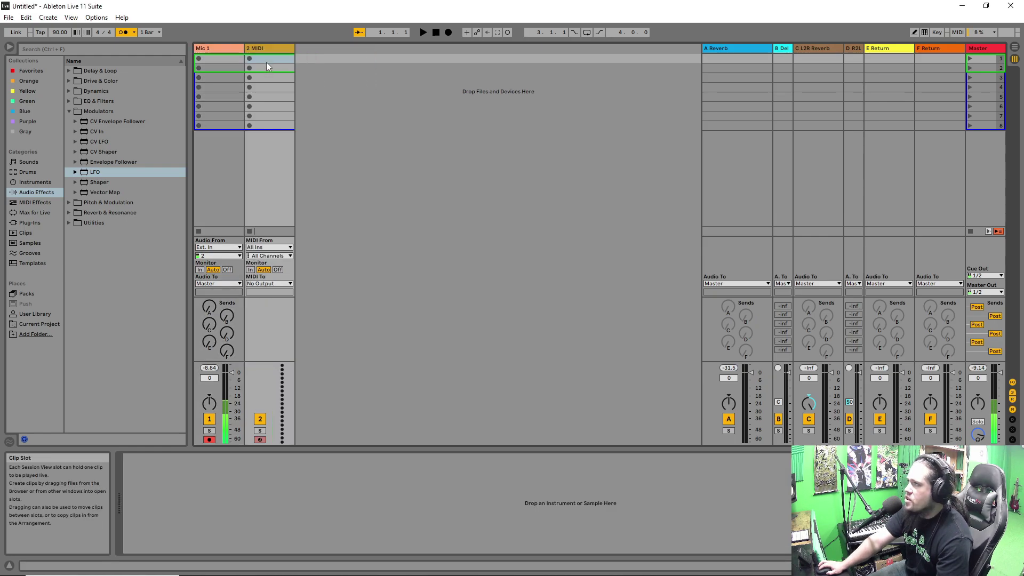
{"action": "left_click", "coordinate": [281, 49]}
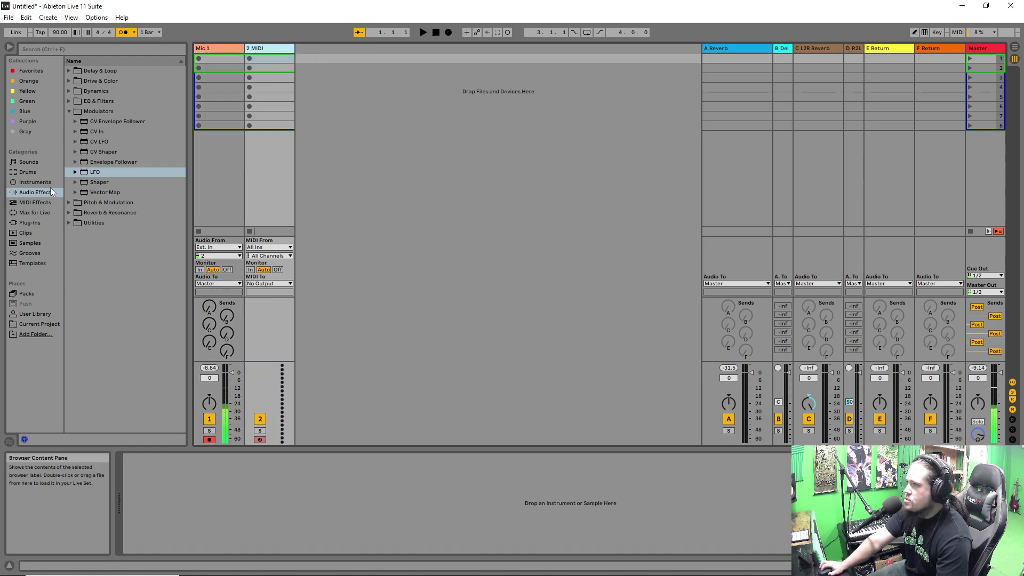
{"action": "left_click", "coordinate": [32, 171]}
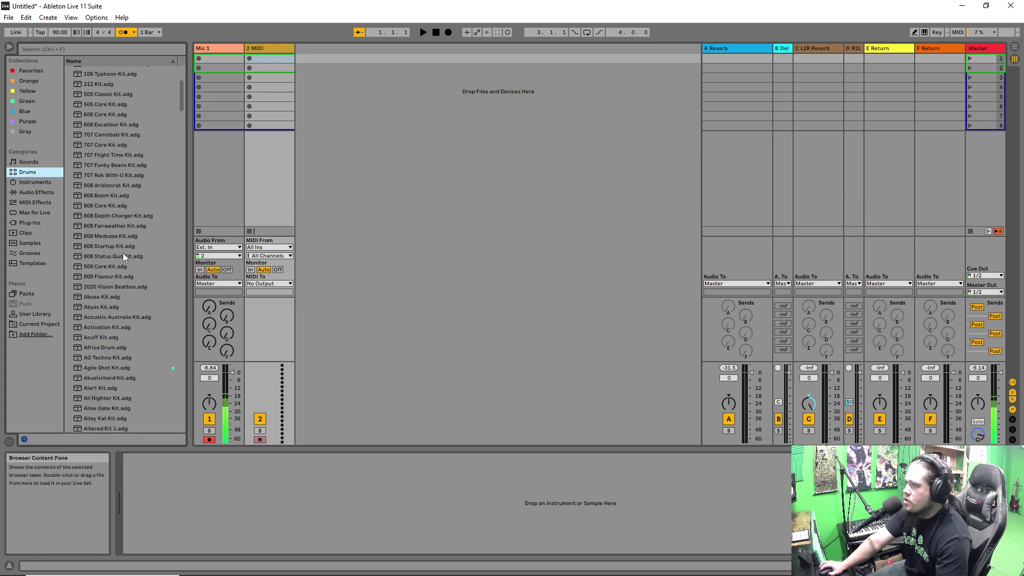
{"action": "left_click_drag", "start_coordinate": [104, 257], "coordinate": [283, 195]}
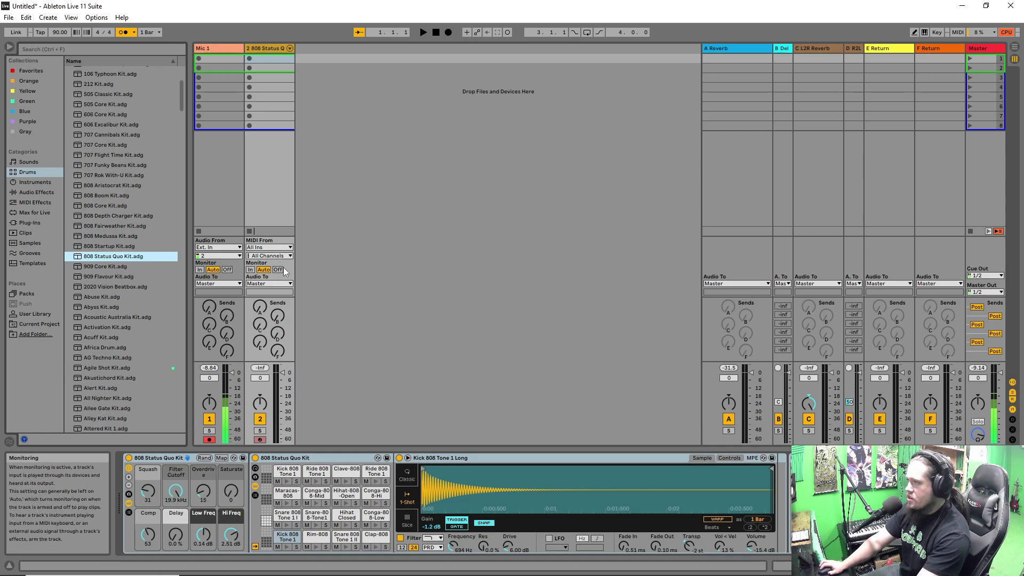
- Examine the Link, Tempo and MIDI preferences, including the list of supported control surfaces, and close Preferences
{"action": "left_click", "coordinate": [94, 19]}
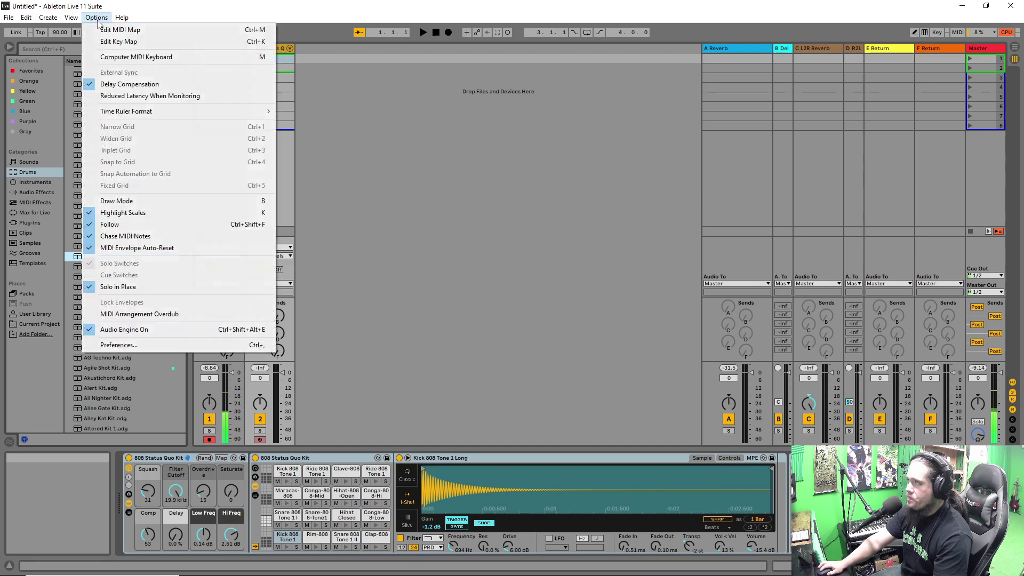
{"action": "left_click", "coordinate": [111, 346]}
{"action": "left_click", "coordinate": [415, 200]}
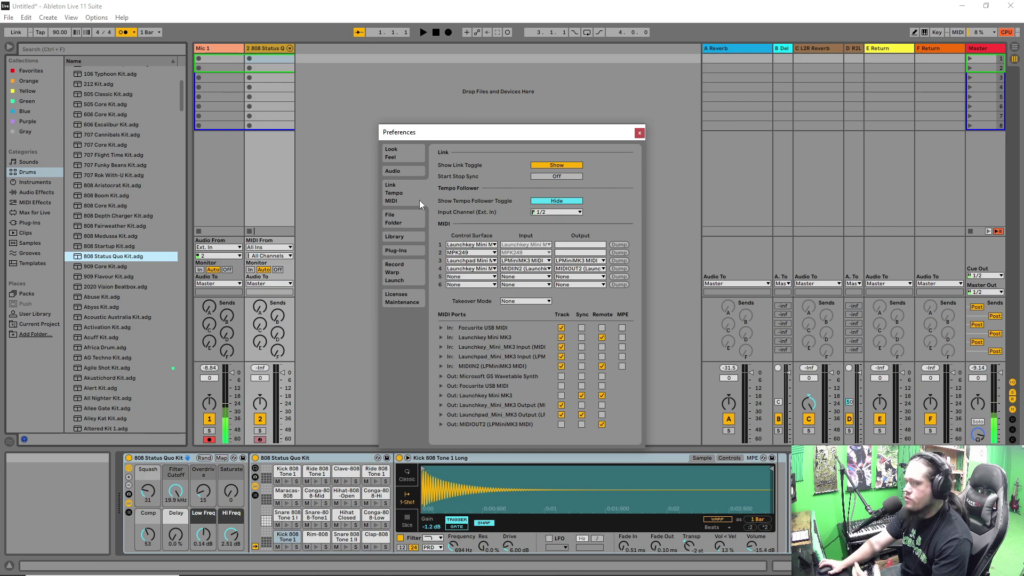
{"action": "left_click", "coordinate": [474, 246]}
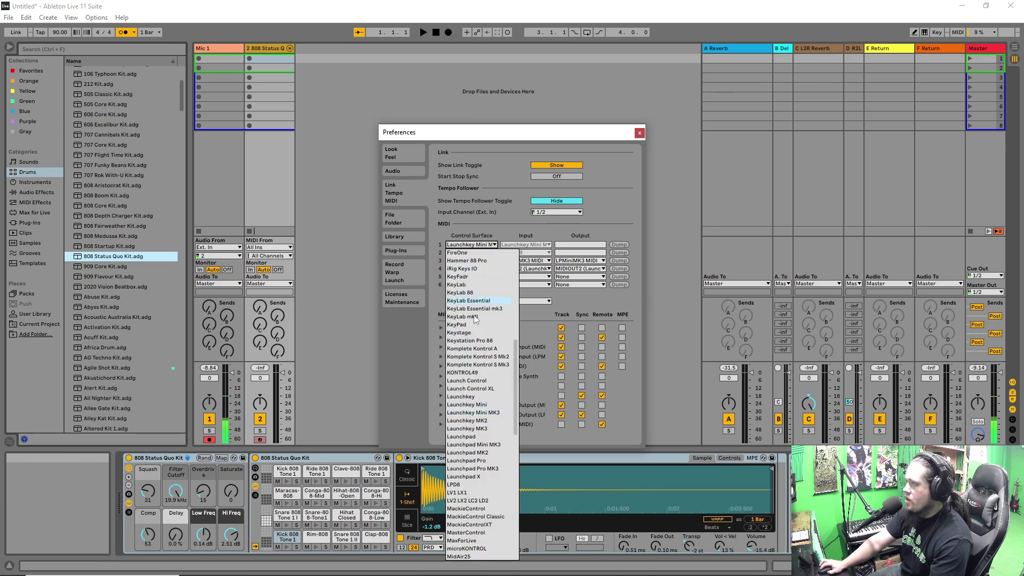
{"action": "scroll", "coordinate": [496, 251], "scroll_direction": "up", "scroll_amount": 2}
{"action": "left_click", "coordinate": [514, 235]}
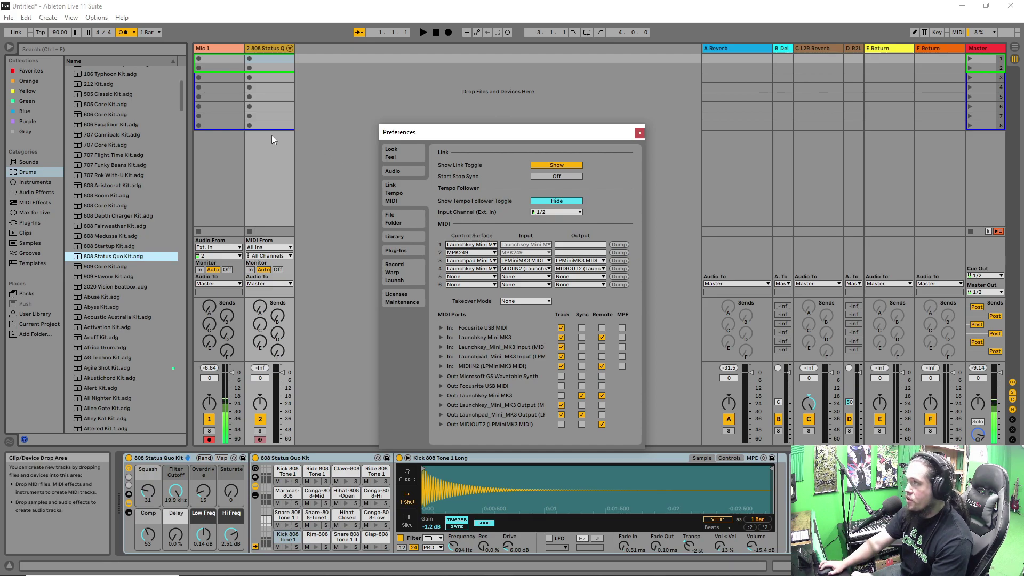
{"action": "left_click", "coordinate": [639, 133]}
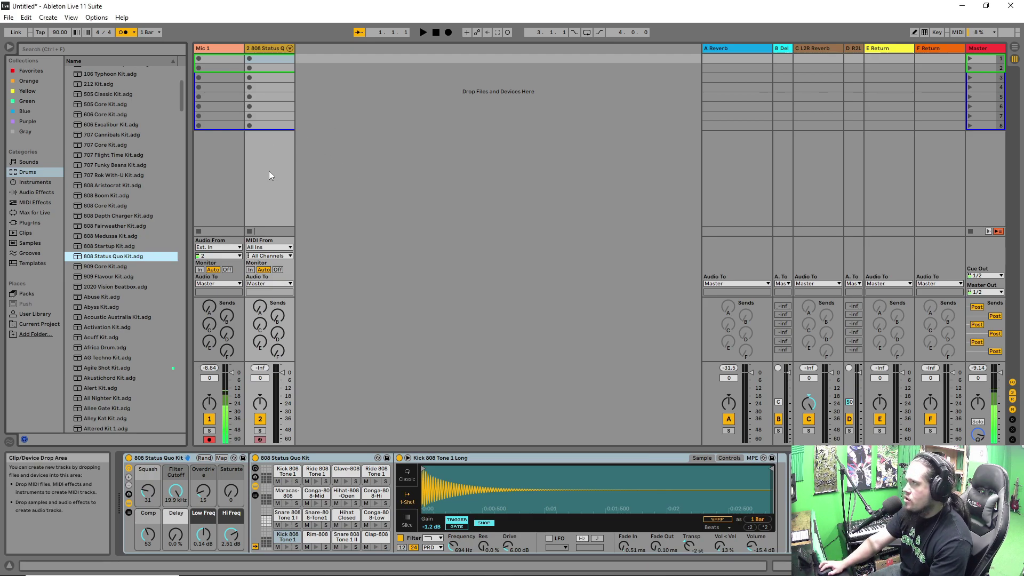
- Set the 808 Status Quo Kit track's volume to -10.0 dB
{"action": "left_click", "coordinate": [273, 50]}
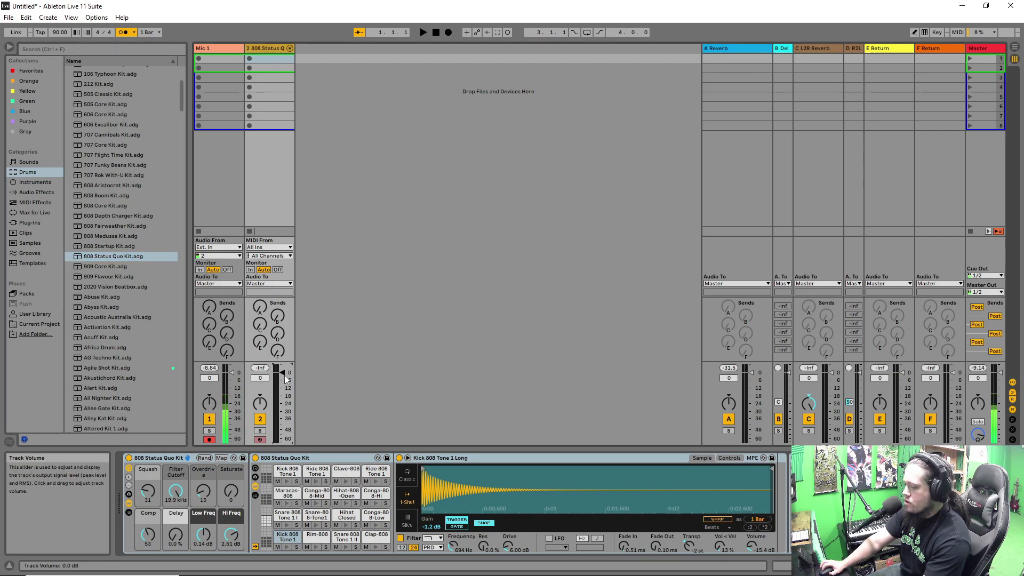
{"action": "left_click_drag", "start_coordinate": [284, 375], "coordinate": [284, 386]}
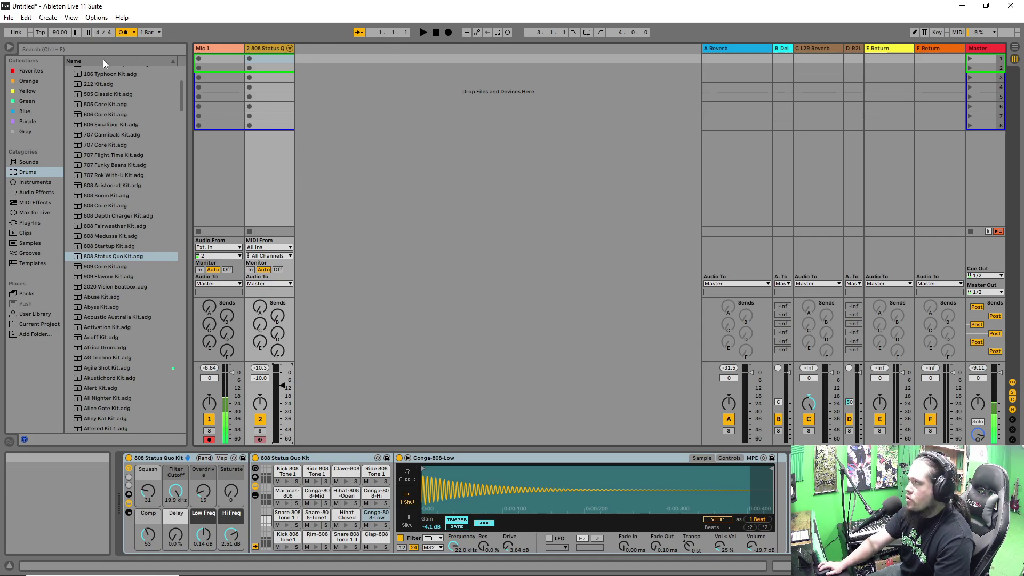
- Play the transport briefly to hear the metronome, stop it, and set the metronome count-in to None
{"action": "left_click", "coordinate": [423, 33]}
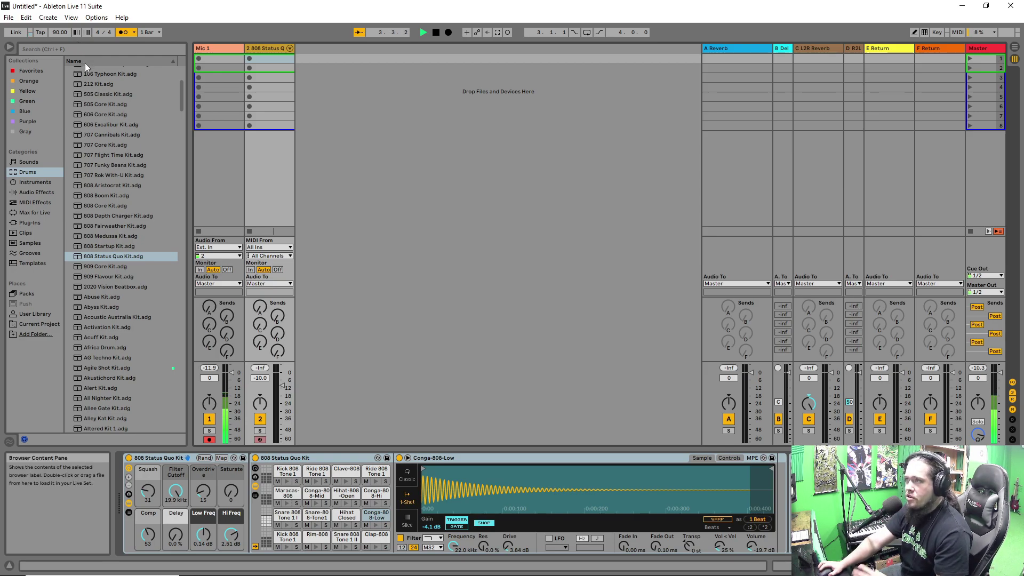
{"action": "left_click", "coordinate": [439, 32]}
{"action": "left_click", "coordinate": [134, 32]}
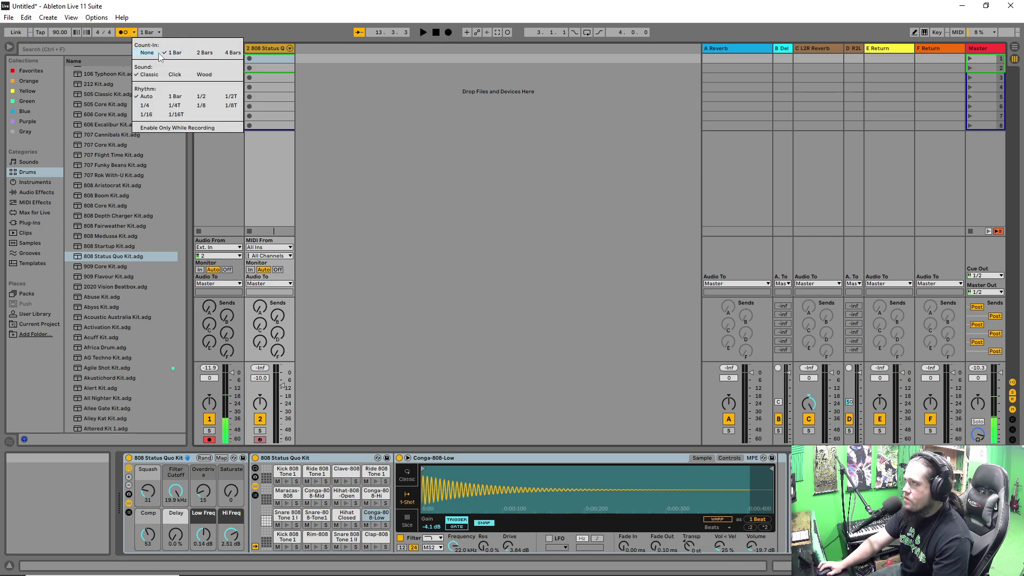
{"action": "left_click", "coordinate": [147, 53]}
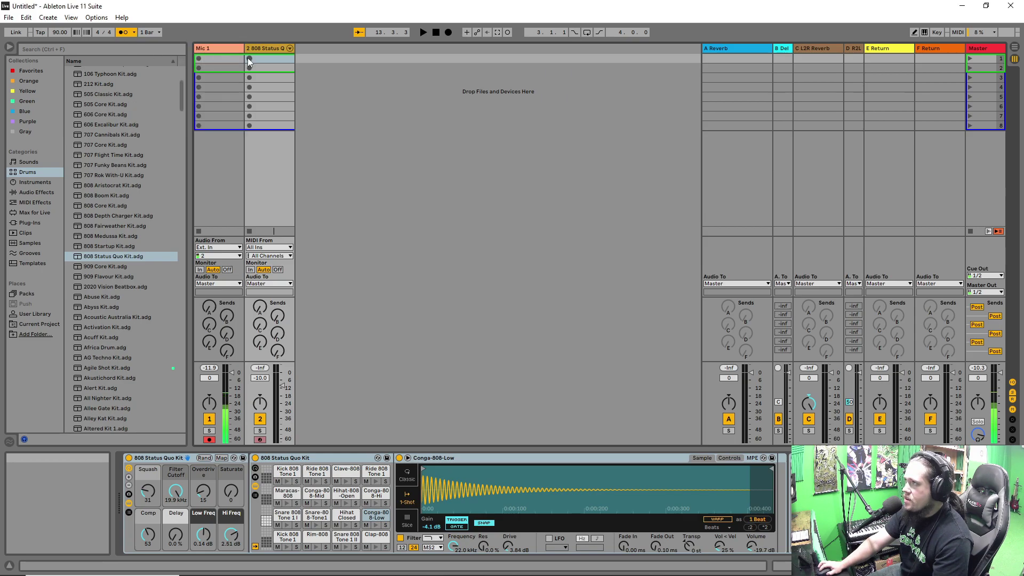
- Record a trial clip in the 808 Status Quo Kit track's first slot and delete it, then check the launch quantization
{"action": "left_click", "coordinate": [249, 60]}
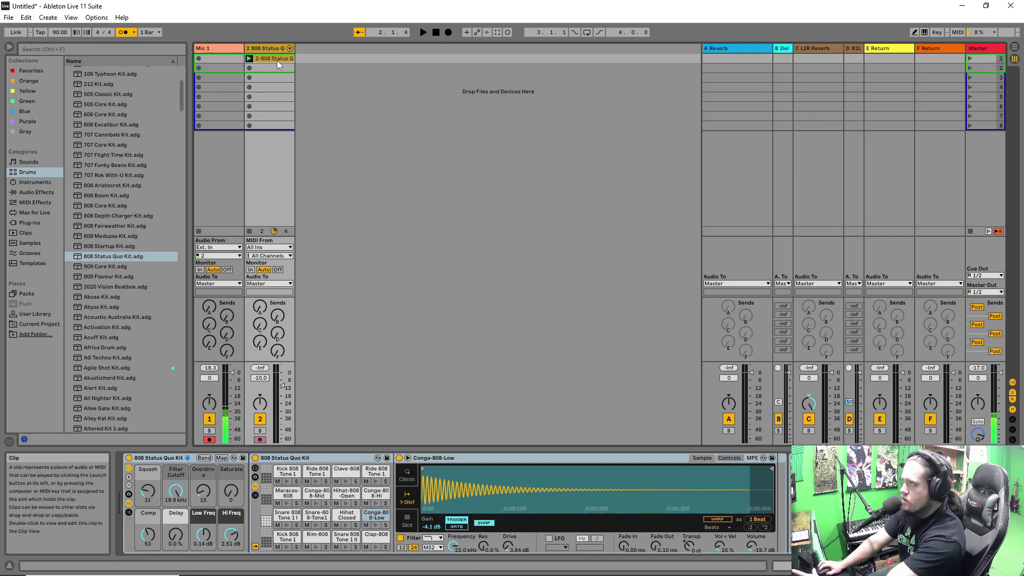
{"action": "key", "text": "Delete"}
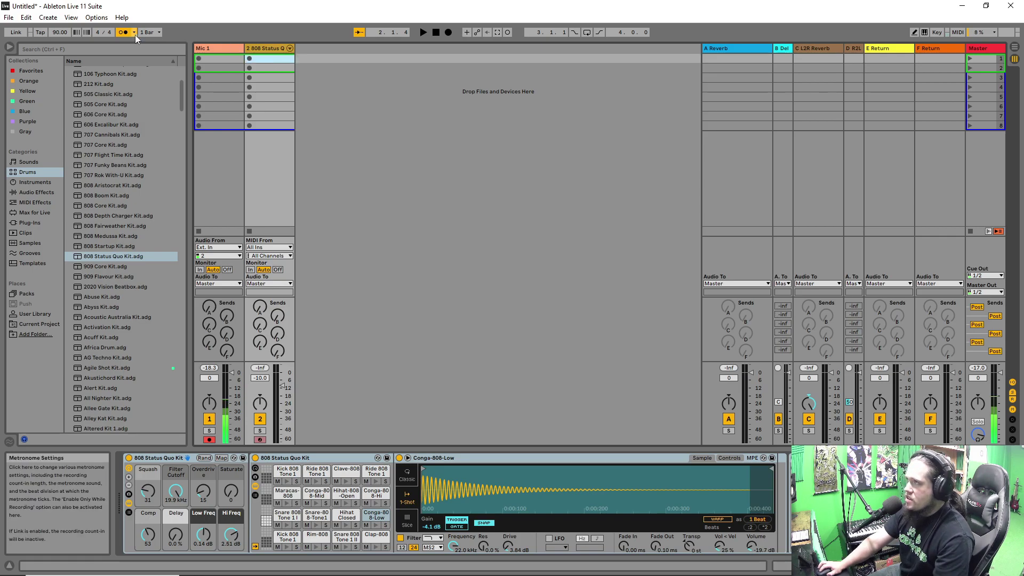
{"action": "left_click", "coordinate": [158, 33]}
{"action": "left_click", "coordinate": [203, 50]}
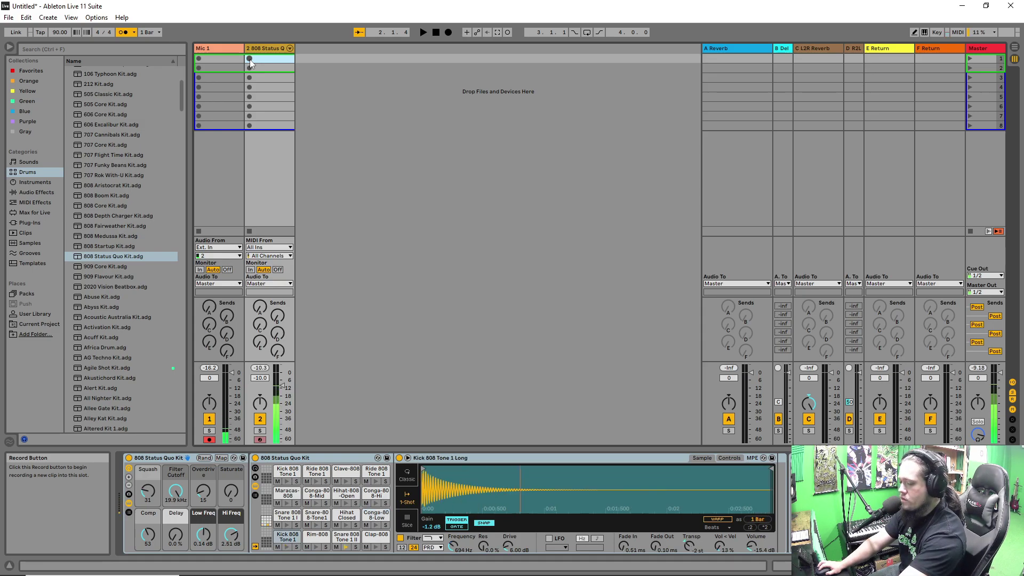
- Record a kick and snare clip into the 808 track's first slot during playback and shorten its loop to one bar
{"action": "left_click", "coordinate": [422, 32]}
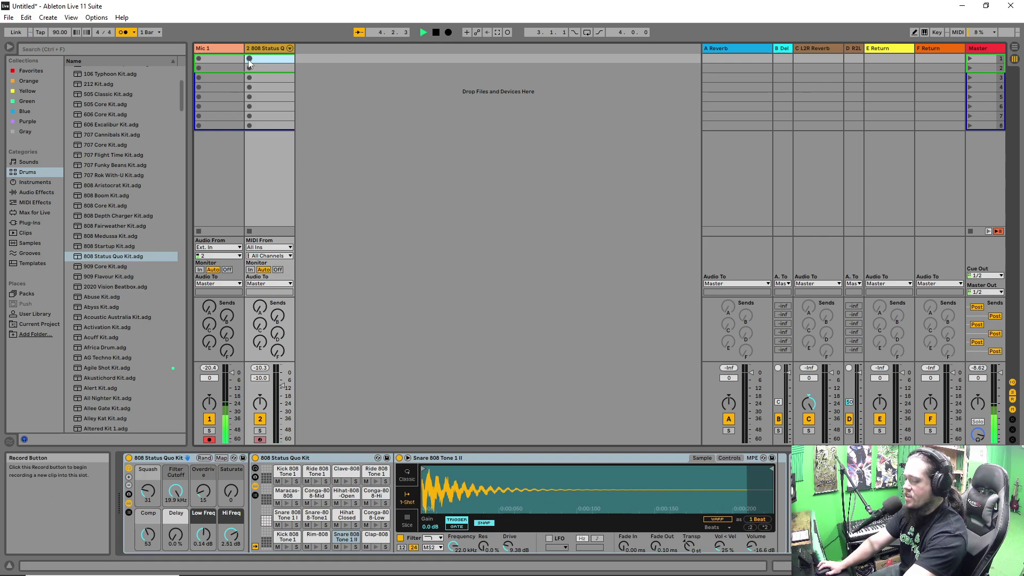
{"action": "left_click", "coordinate": [249, 60]}
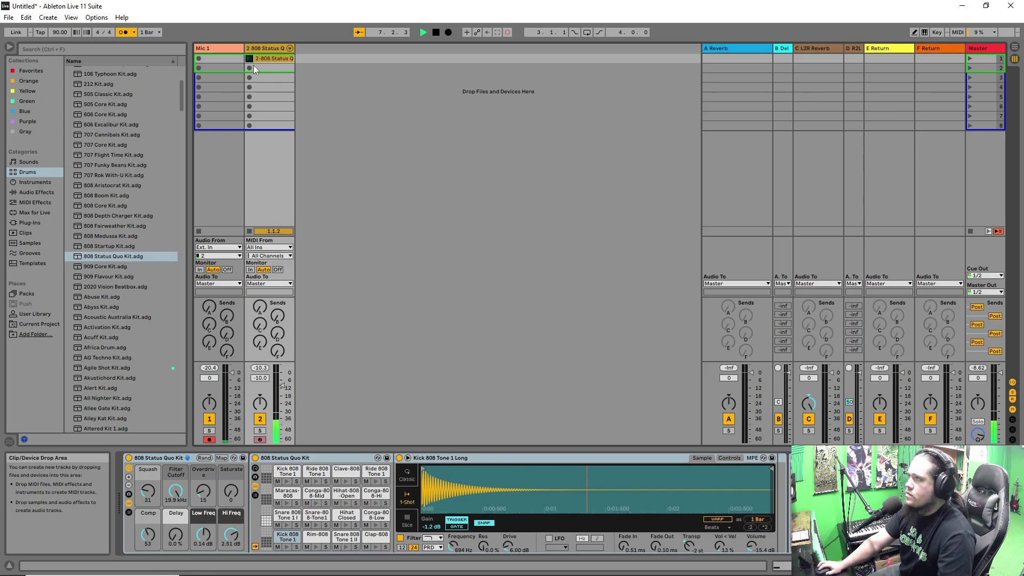
{"action": "double_click", "coordinate": [270, 60]}
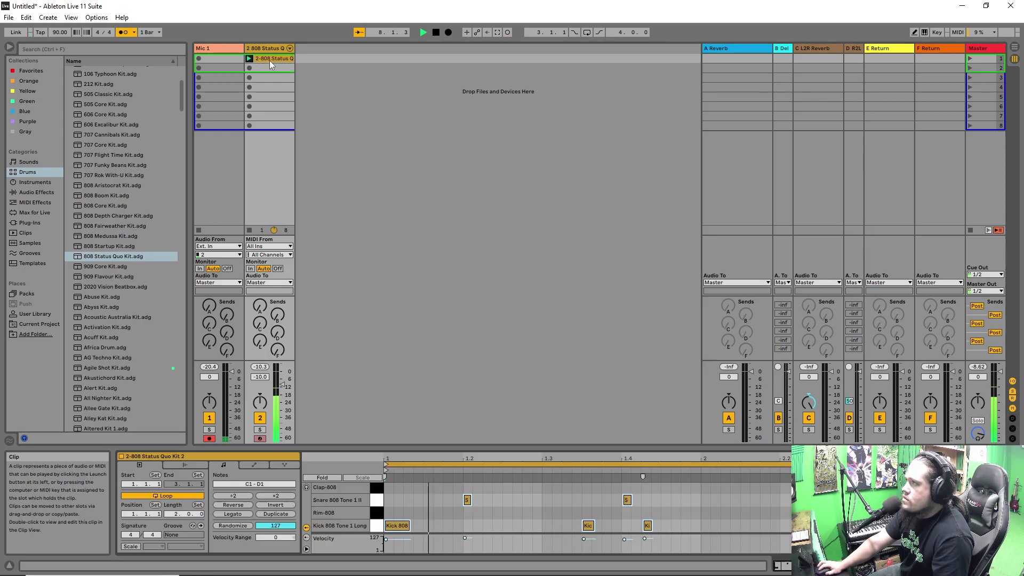
{"action": "left_click_drag", "start_coordinate": [789, 464], "coordinate": [700, 465]}
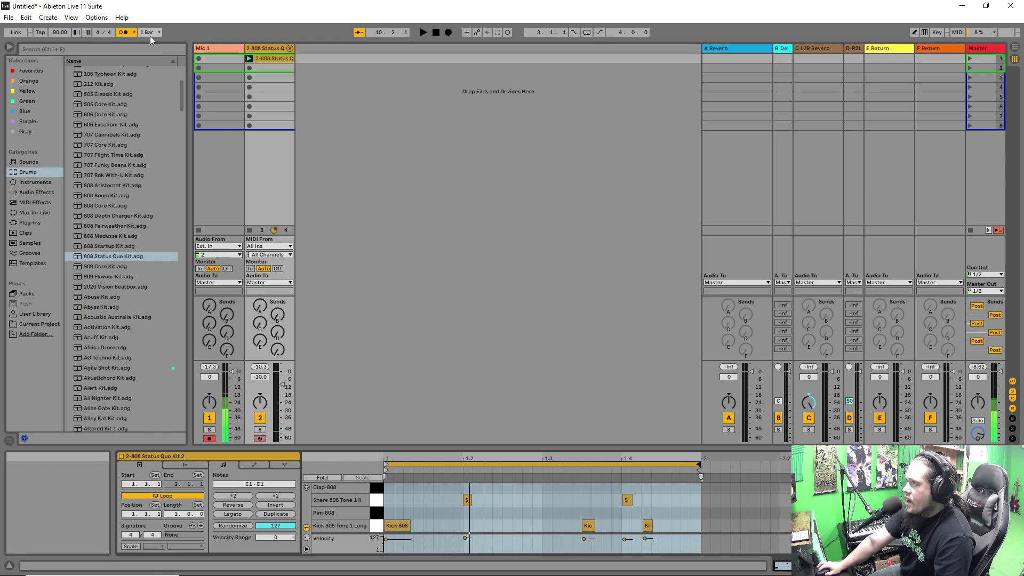
- Duplicate the 808 Status Quo Kit track and delete the snare notes from the original track's clip
{"action": "right_click", "coordinate": [271, 48]}
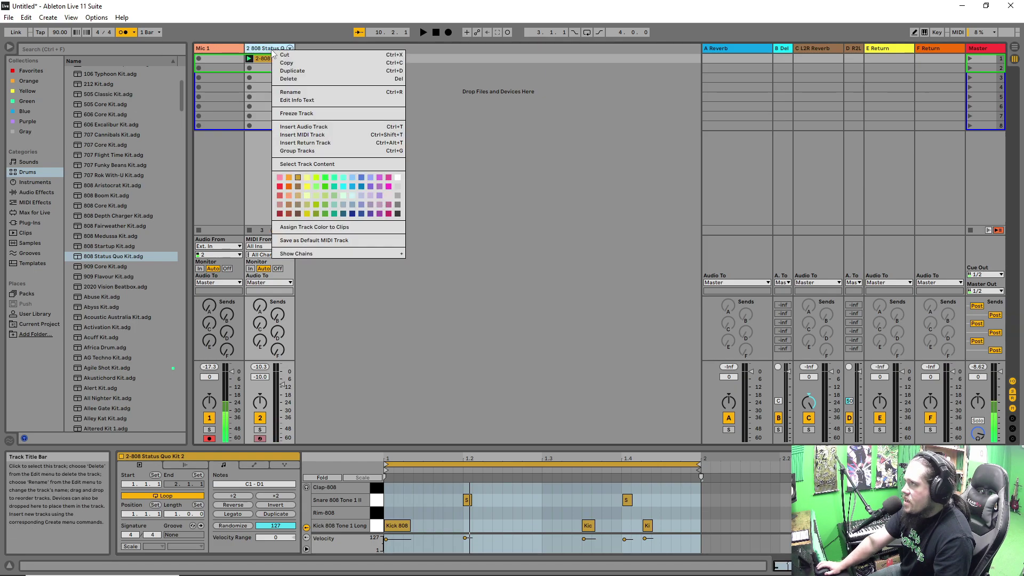
{"action": "left_click", "coordinate": [293, 72]}
{"action": "left_click_drag", "start_coordinate": [436, 488], "coordinate": [646, 504]}
{"action": "key", "text": "Delete"}
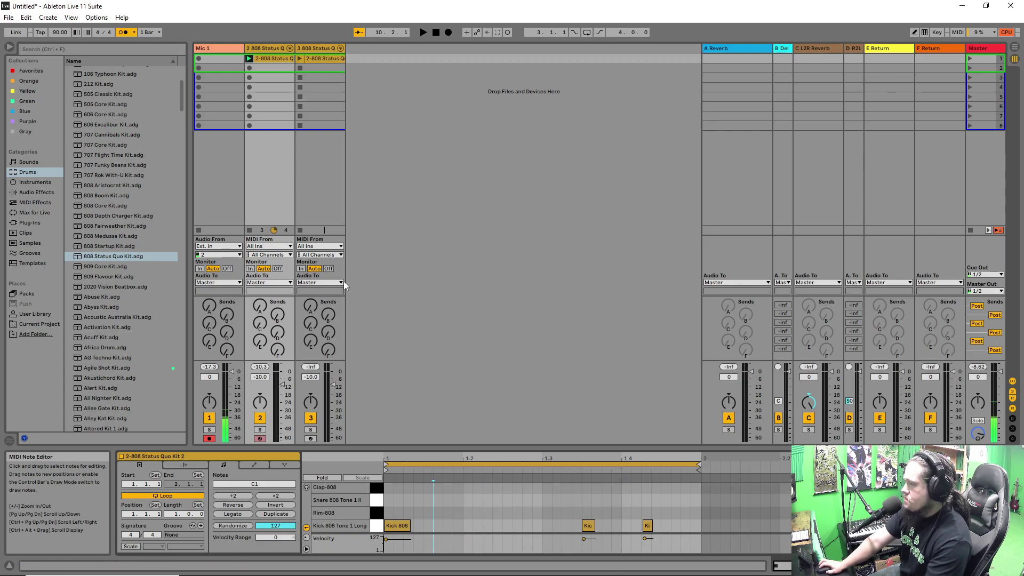
- Delete the kick notes from the duplicated track's clip, leaving only its snare notes
{"action": "left_click", "coordinate": [325, 58]}
{"action": "left_click_drag", "start_coordinate": [393, 517], "coordinate": [664, 555]}
{"action": "key", "text": "Delete"}
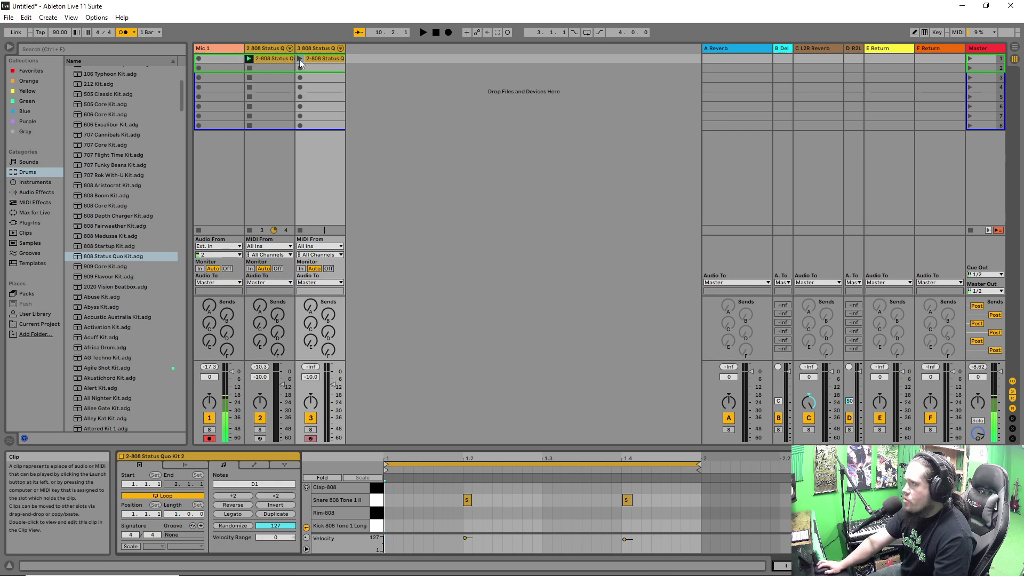
- Launch the kick clip, add the snare clip with 1 Bar launch quantization, and stop playback
{"action": "left_click", "coordinate": [251, 59]}
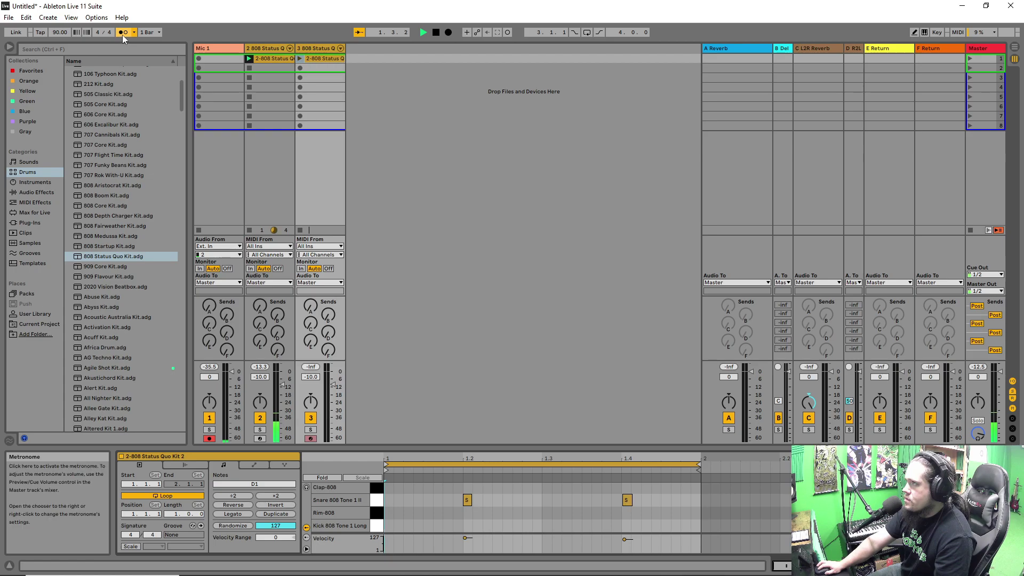
{"action": "left_click", "coordinate": [300, 59]}
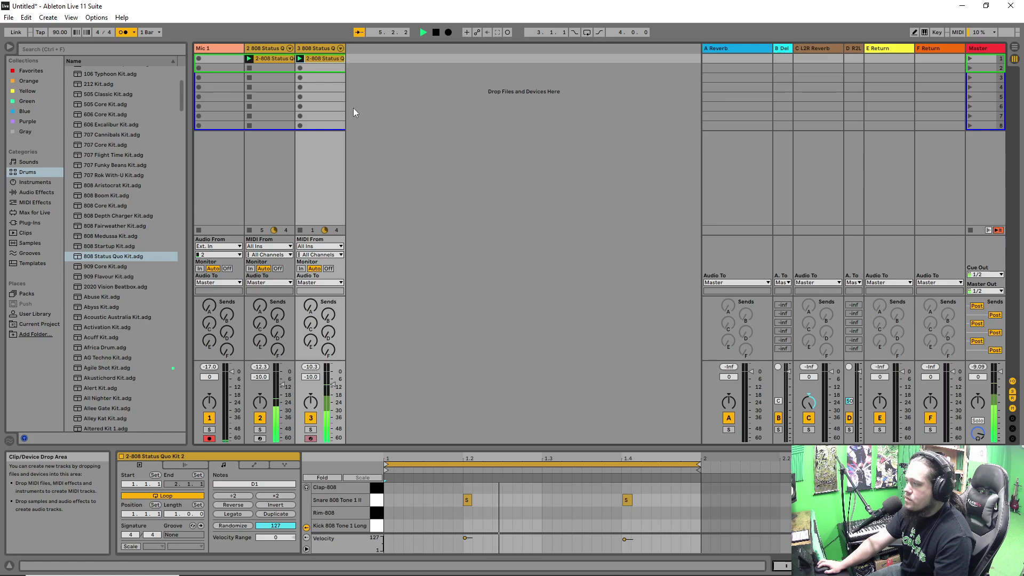
{"action": "left_click", "coordinate": [435, 31]}
- Set the global launch quantization to None and relaunch the stopped snare clip freely against the playing kick clip
{"action": "left_click", "coordinate": [150, 32]}
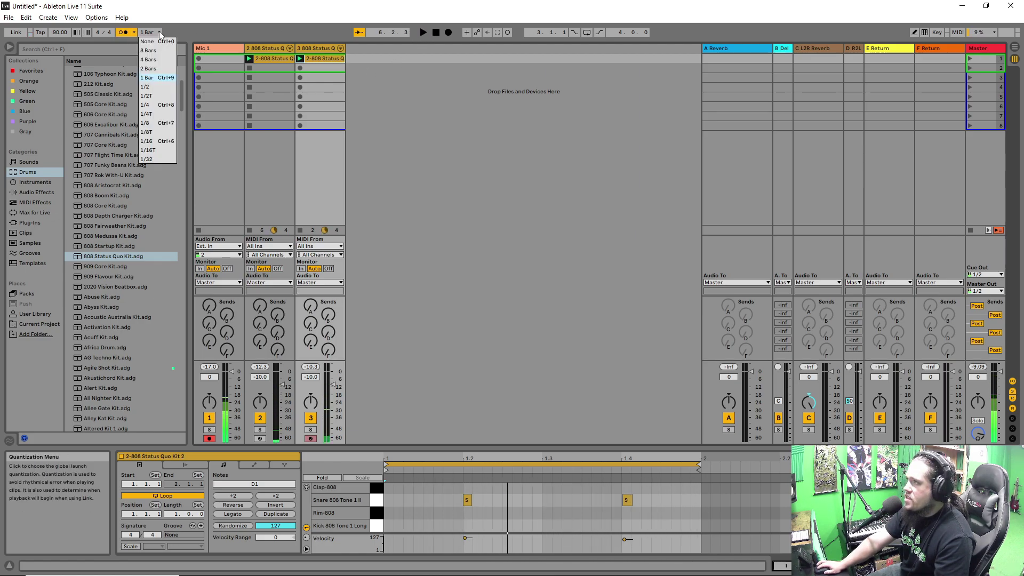
{"action": "left_click", "coordinate": [156, 46]}
{"action": "left_click", "coordinate": [300, 229]}
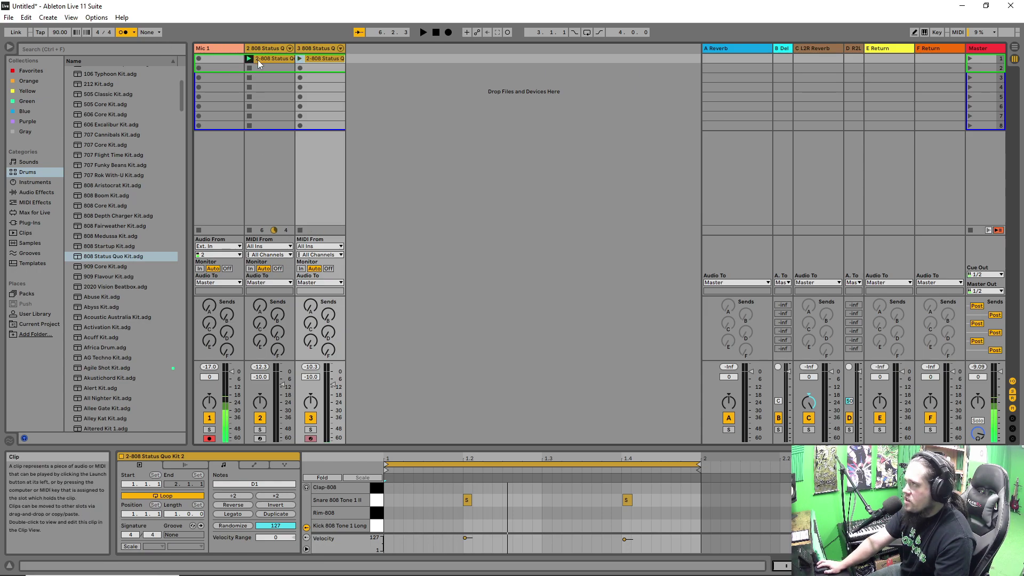
{"action": "key", "text": "space"}
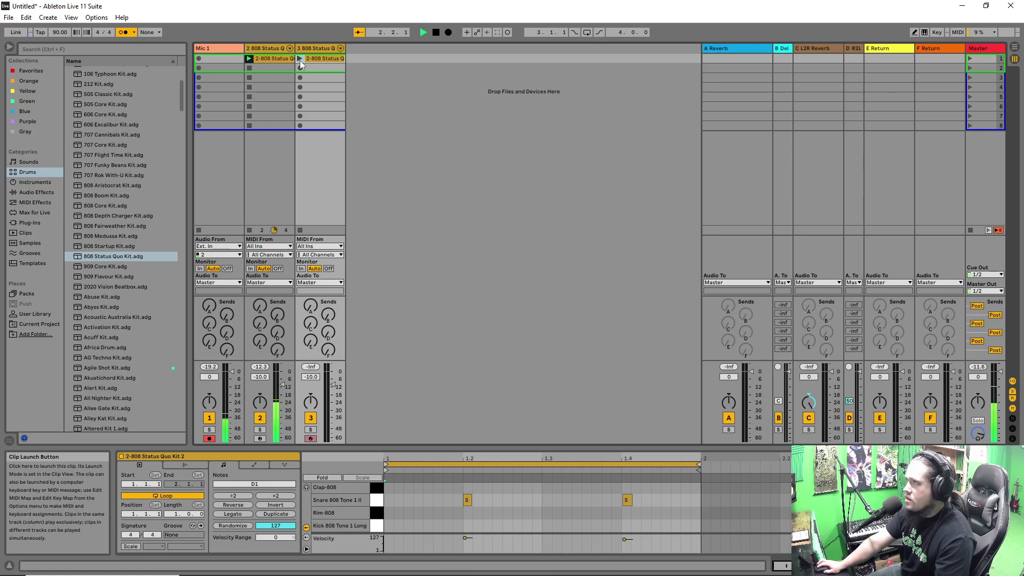
{"action": "left_click", "coordinate": [300, 59]}
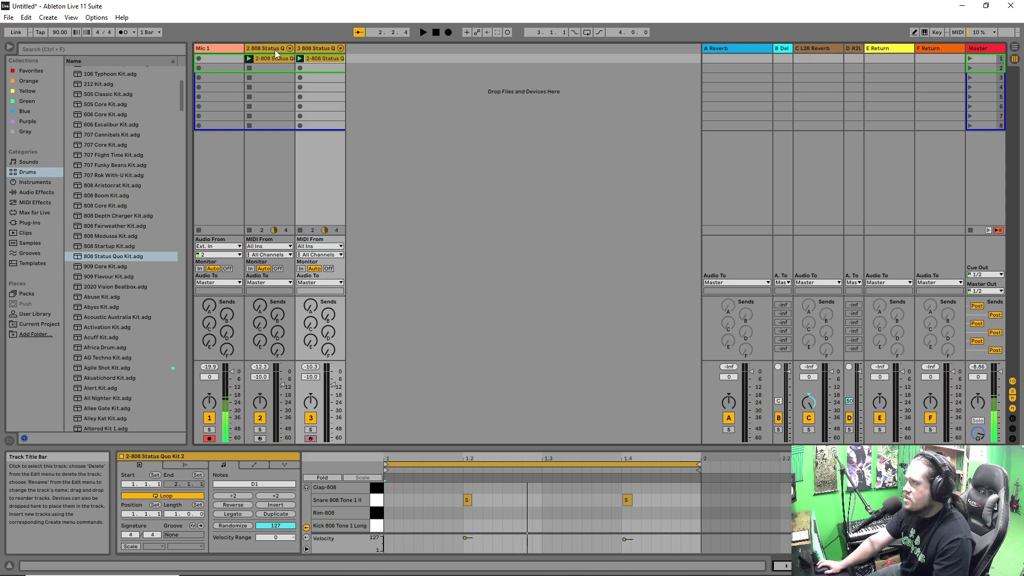
- Duplicate the snare track, delete the clip from the copy and arm that new track for recording
{"action": "right_click", "coordinate": [318, 48]}
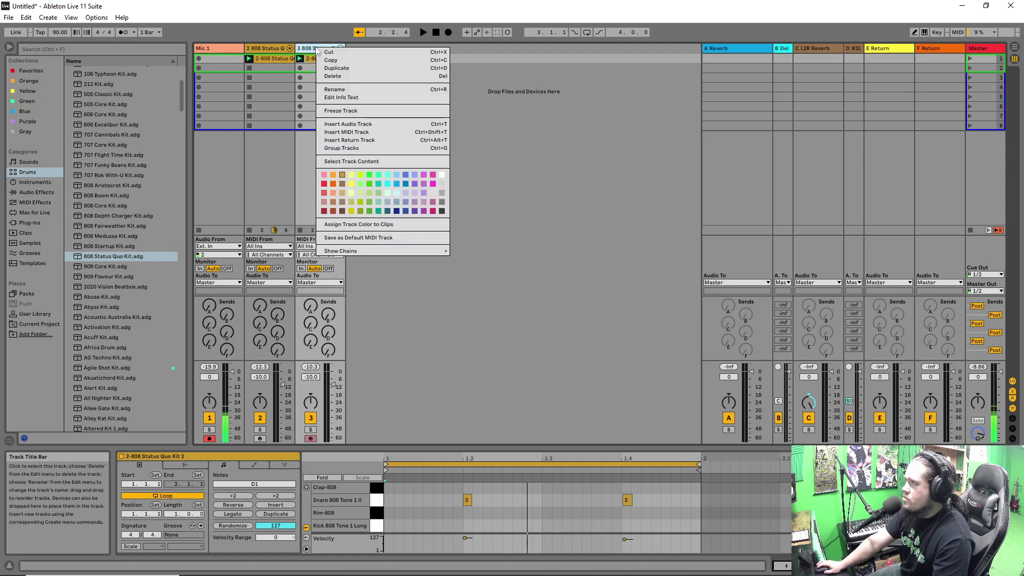
{"action": "left_click", "coordinate": [336, 68]}
{"action": "key", "text": "Delete"}
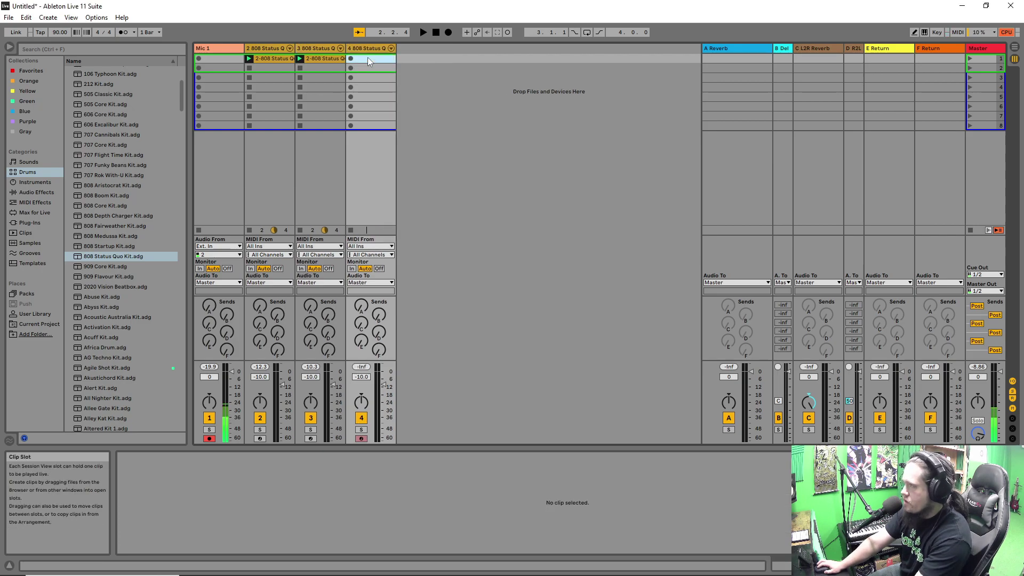
{"action": "left_click", "coordinate": [360, 438]}
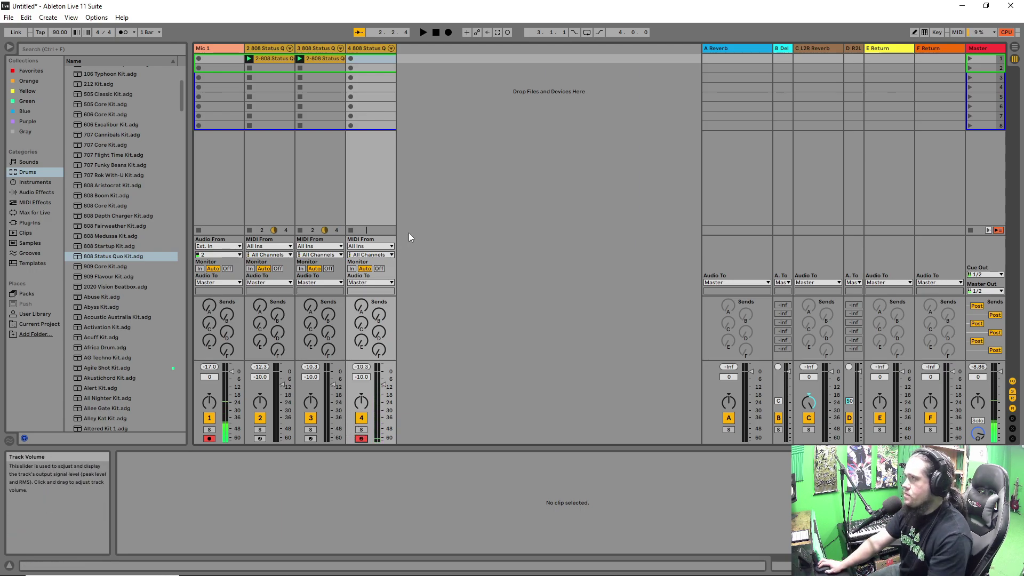
- Record a closed hi-hat clip into the fourth track's first slot while the kick and snare clips play, and stop playback
{"action": "key", "text": "space"}
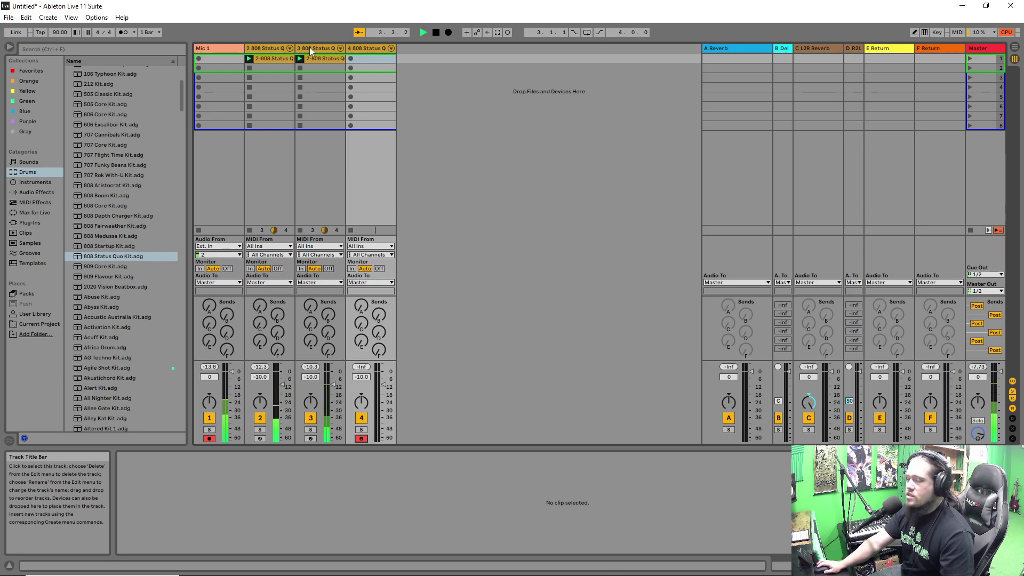
{"action": "key", "text": "space"}
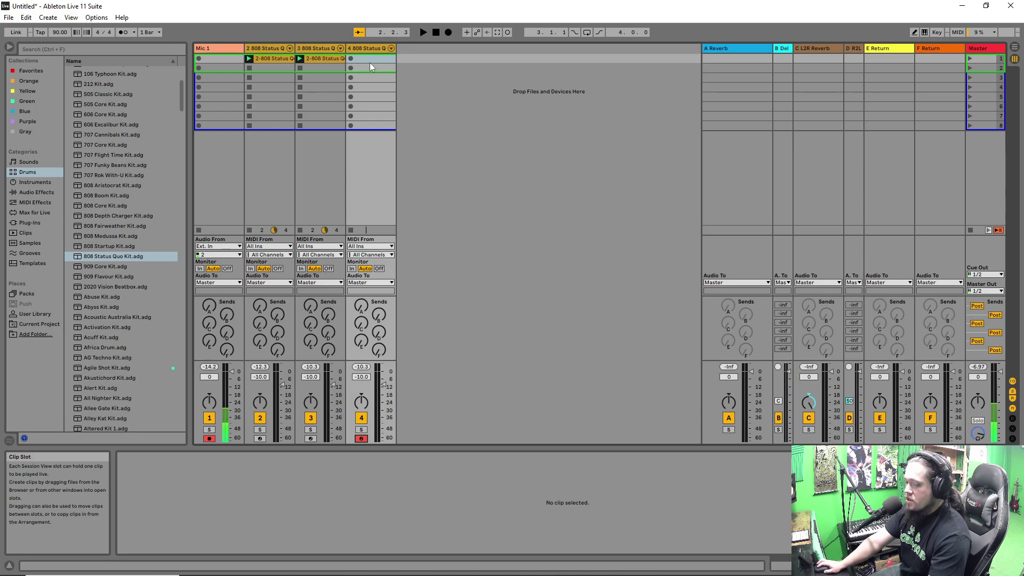
{"action": "key", "text": "space"}
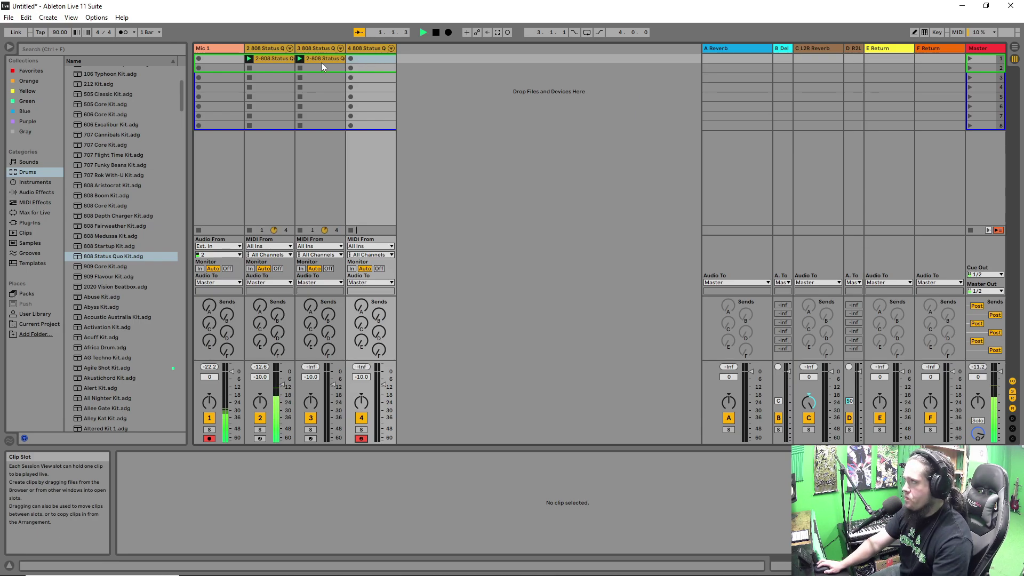
{"action": "left_click", "coordinate": [351, 59]}
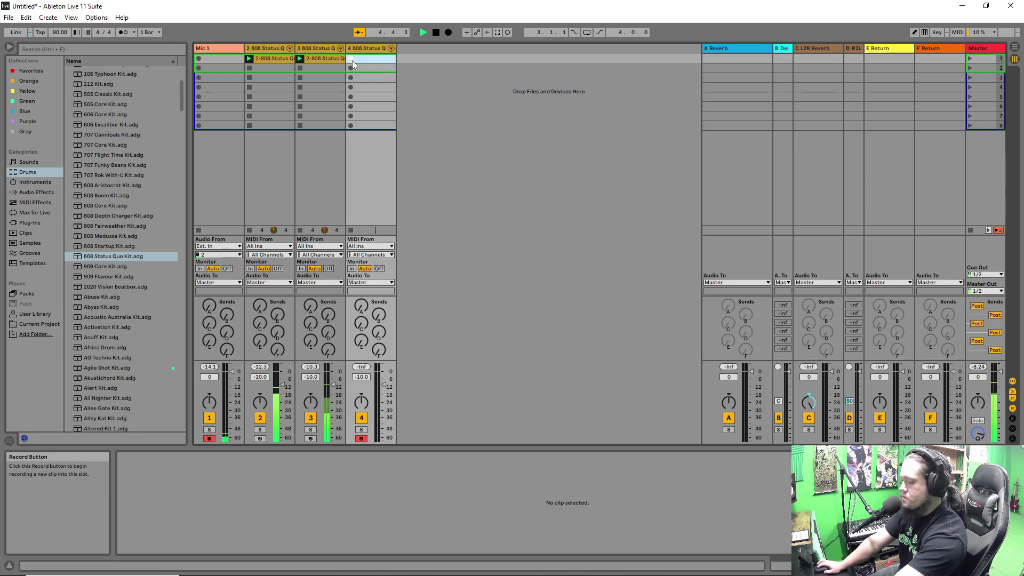
{"action": "left_click", "coordinate": [351, 63]}
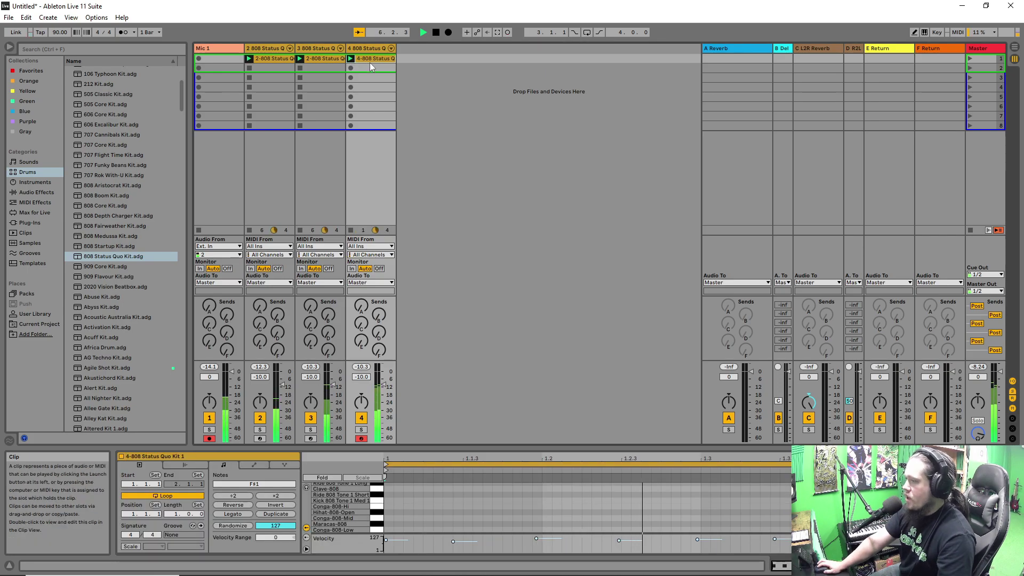
{"action": "key", "text": "space"}
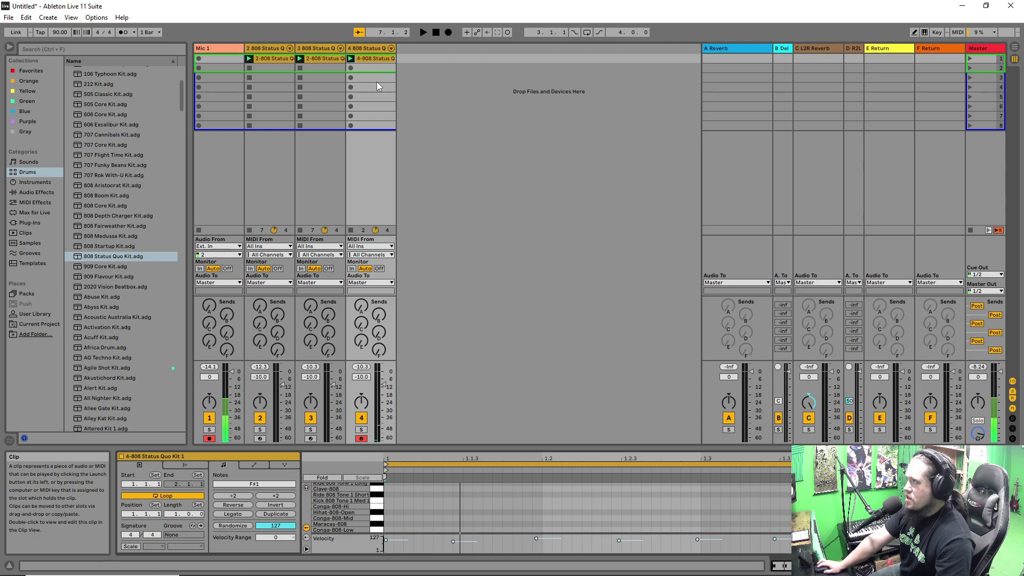
- Enlarge the MIDI note editor and quantize the recorded hi-hat notes
{"action": "left_click_drag", "start_coordinate": [488, 446], "coordinate": [488, 349]}
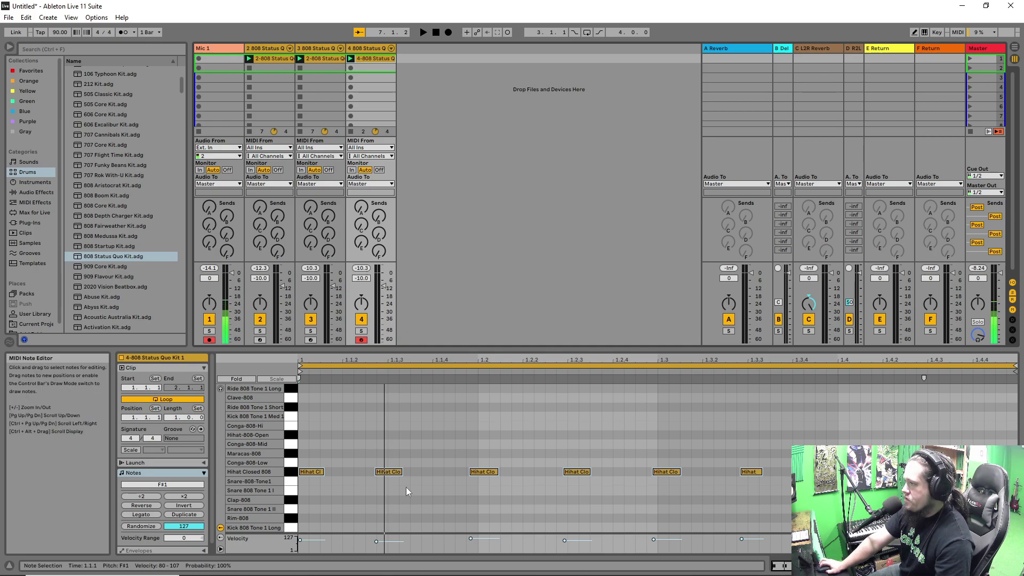
{"action": "right_click", "coordinate": [387, 420]}
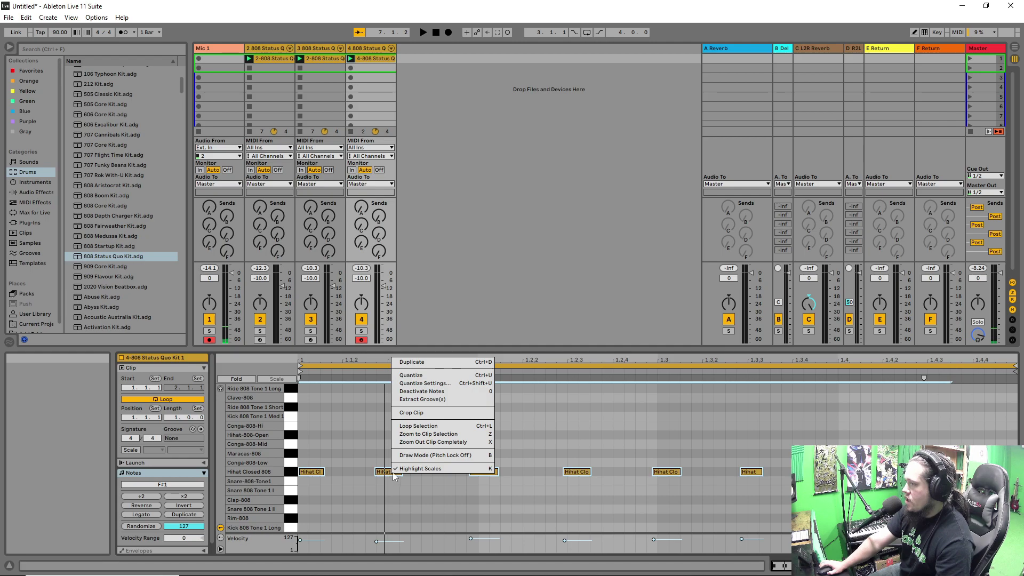
{"action": "left_click", "coordinate": [414, 375]}
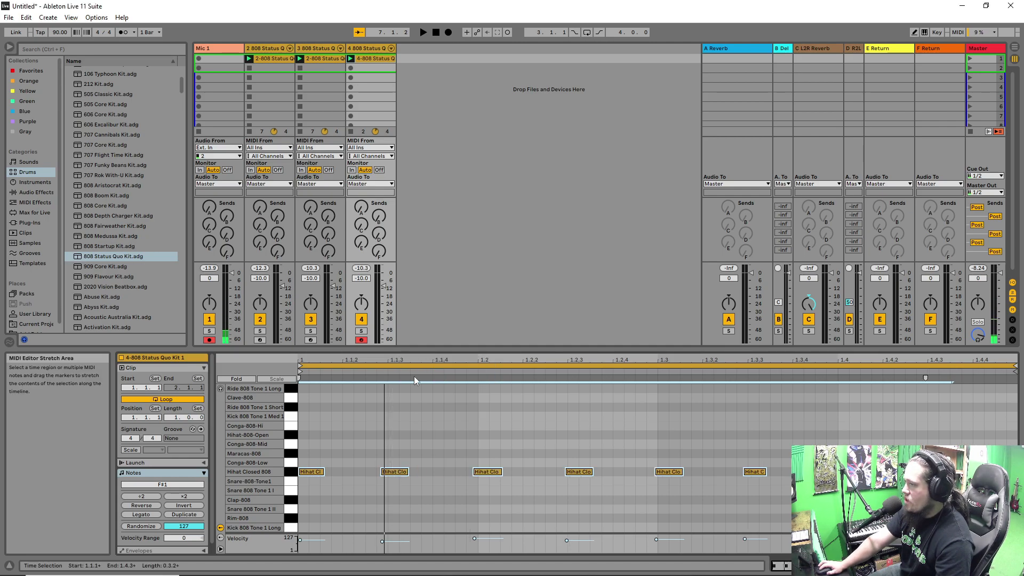
- Examine the quantize settings for the hi-hat notes, including the available grid values, and close them without applying
{"action": "right_click", "coordinate": [405, 470]}
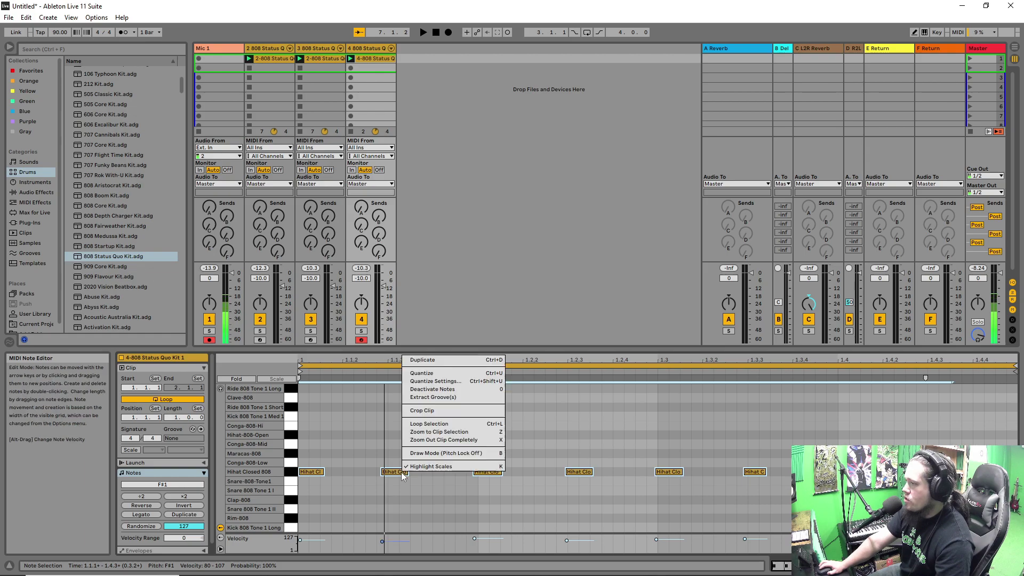
{"action": "left_click", "coordinate": [449, 377]}
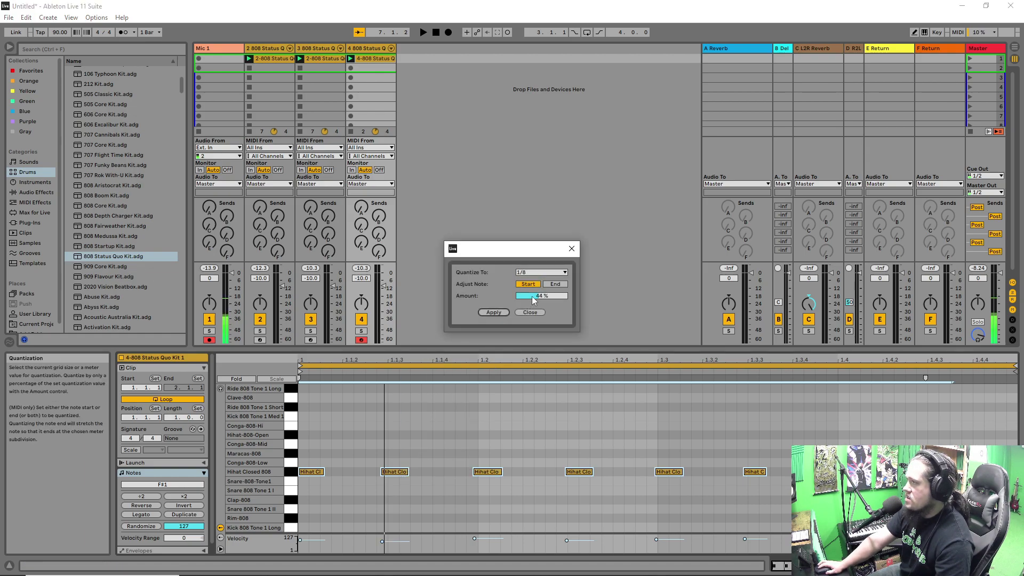
{"action": "left_click", "coordinate": [553, 274]}
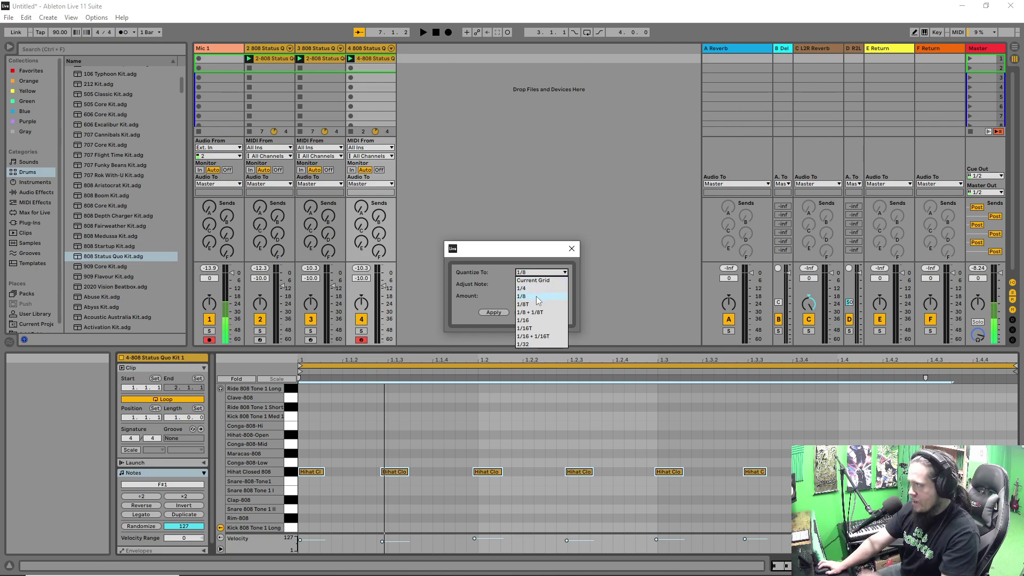
{"action": "left_click", "coordinate": [566, 275]}
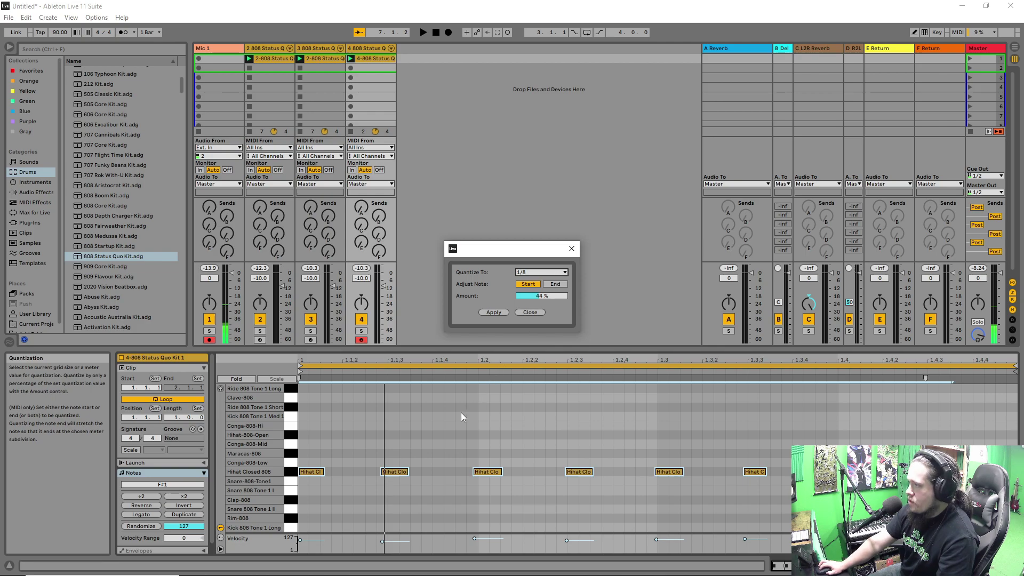
{"action": "key", "text": "Escape"}
- Select all the recorded closed hi-hat notes in the clip and delete them
{"action": "mouse_move", "coordinate": [403, 473]}
{"action": "left_mouse_down"}
{"action": "mouse_move", "coordinate": [437, 473]}
{"action": "mouse_move", "coordinate": [400, 473]}
{"action": "left_mouse_up"}
{"action": "left_click_drag", "start_coordinate": [794, 448], "coordinate": [300, 491]}
{"action": "key", "text": "Delete"}
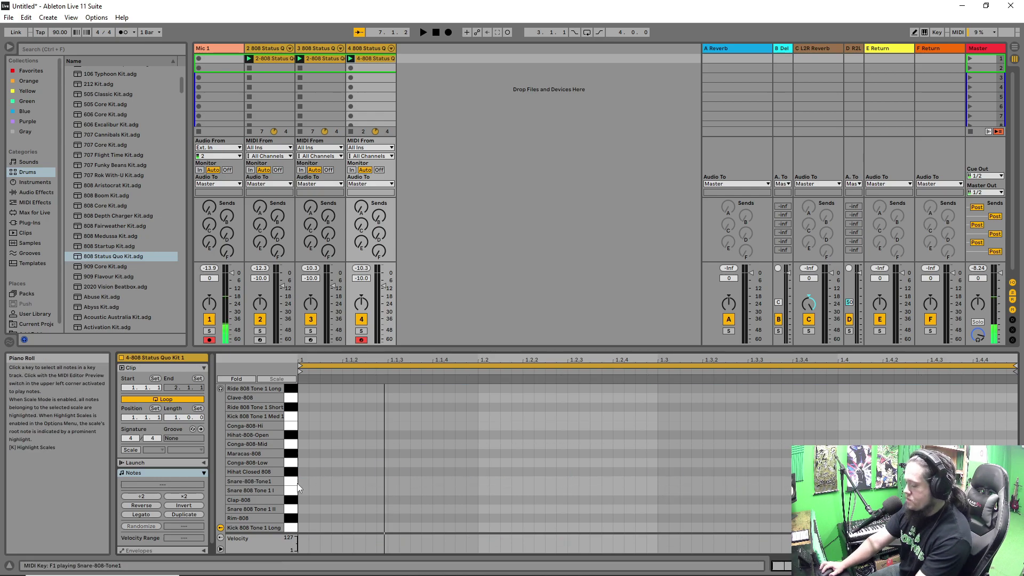
- Try Draw Mode by sketching trial notes in the emptied hi-hat clip, and clear them again
{"action": "right_click", "coordinate": [361, 427]}
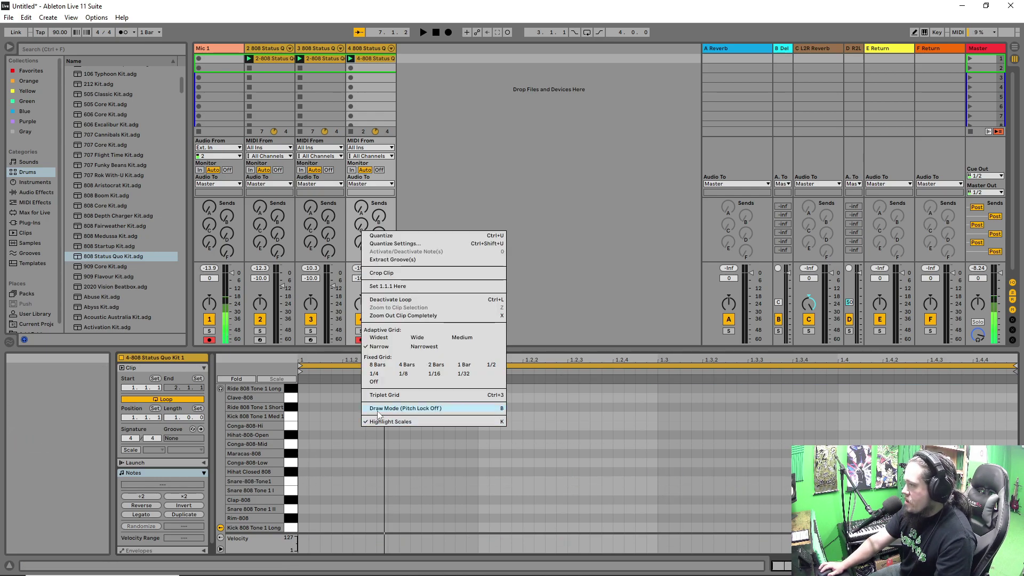
{"action": "left_click", "coordinate": [378, 410]}
{"action": "mouse_move", "coordinate": [335, 481]}
{"action": "left_mouse_down"}
{"action": "mouse_move", "coordinate": [471, 481]}
{"action": "mouse_move", "coordinate": [483, 471]}
{"action": "mouse_move", "coordinate": [314, 496]}
{"action": "left_mouse_up"}
{"action": "right_click", "coordinate": [564, 476]}
{"action": "left_click", "coordinate": [580, 453]}
{"action": "key", "text": "Delete"}
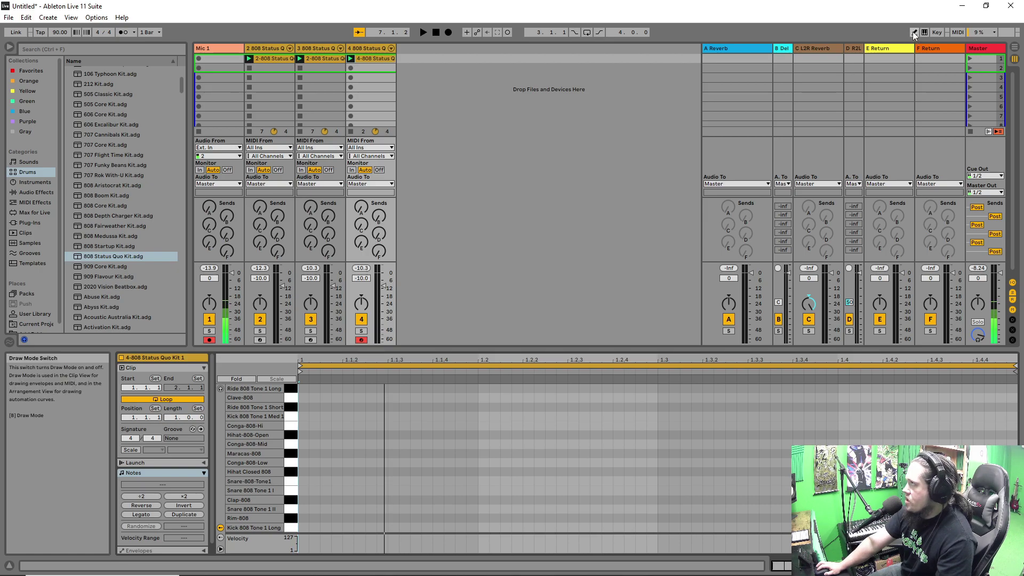
- Turn on the MIDI editor preview and audition several of the 808 kit's sounds on the piano roll
{"action": "left_click", "coordinate": [220, 389]}
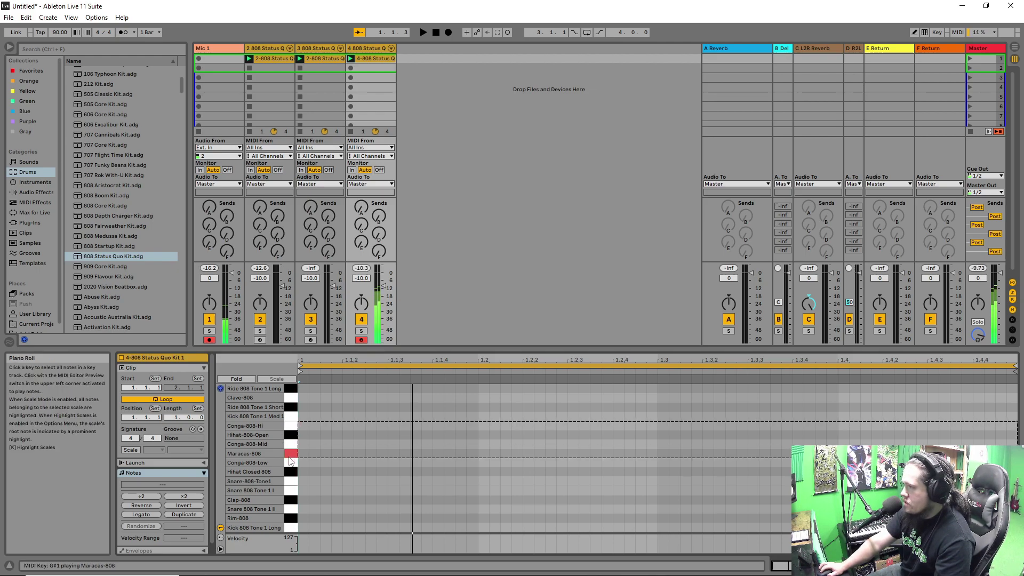
{"action": "left_click", "coordinate": [293, 416]}
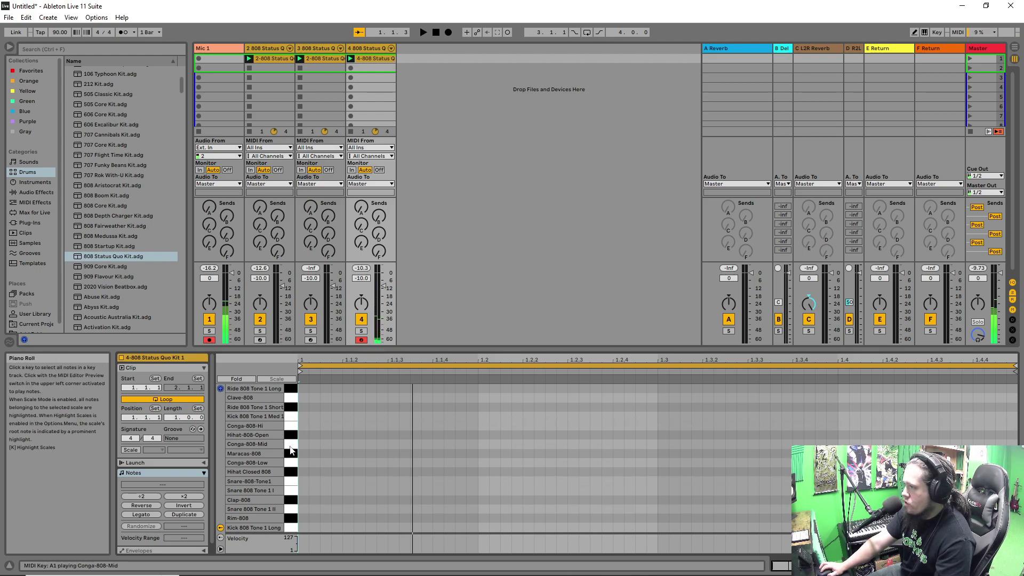
{"action": "left_click", "coordinate": [292, 481]}
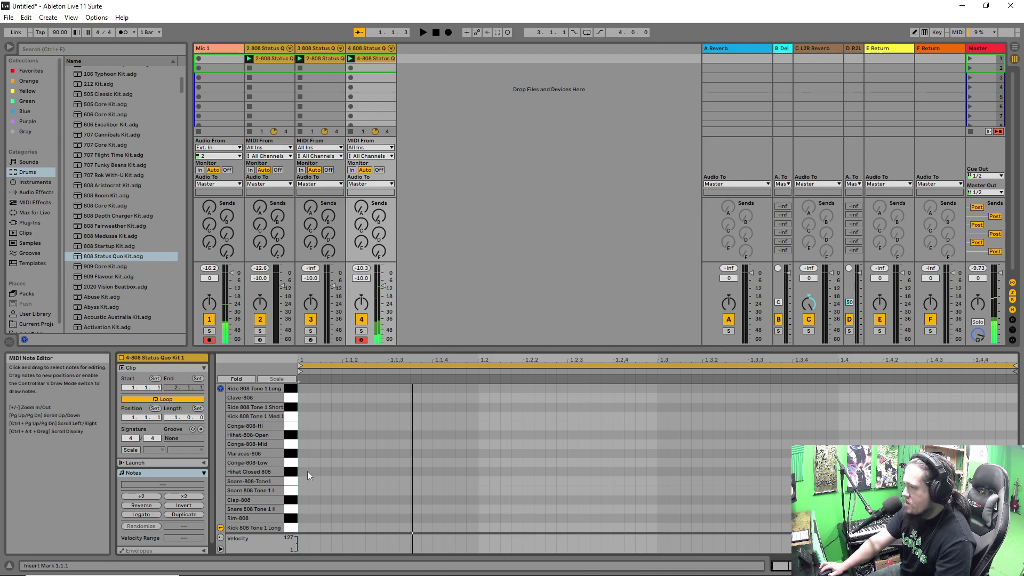
- Draw four closed hi-hat notes at 1.1.1, 1.1.2, 1.1.3 and 1.1.4 in Draw Mode, and turn the mode off
{"action": "right_click", "coordinate": [307, 471]}
{"action": "left_click", "coordinate": [328, 454]}
{"action": "left_click", "coordinate": [302, 472]}
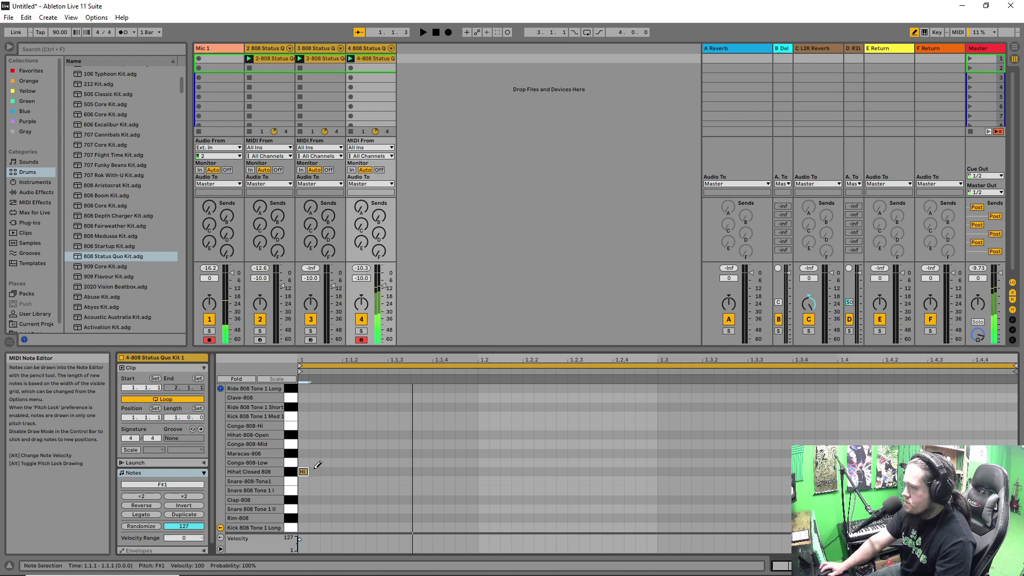
{"action": "left_click", "coordinate": [348, 471]}
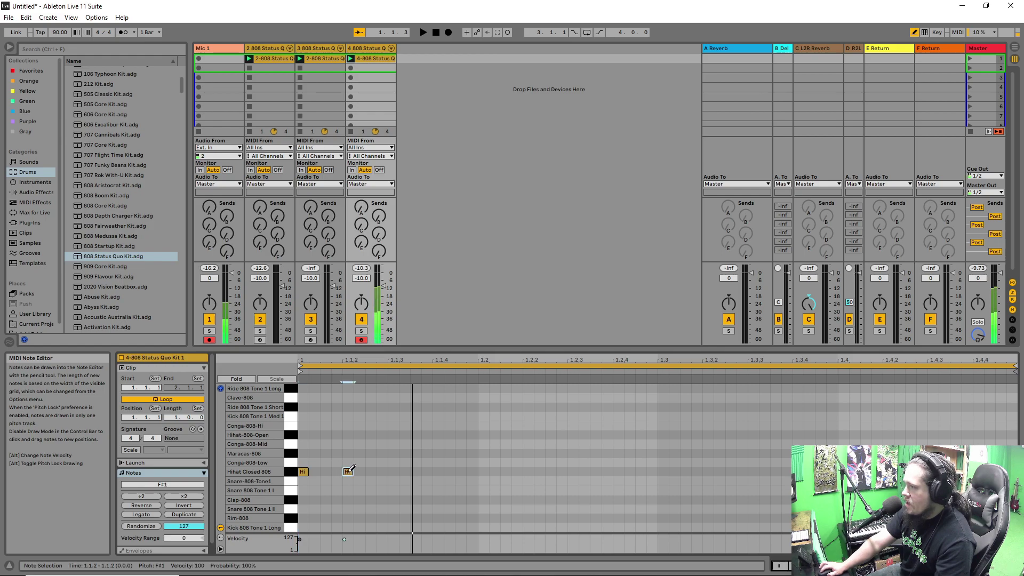
{"action": "left_click", "coordinate": [393, 471]}
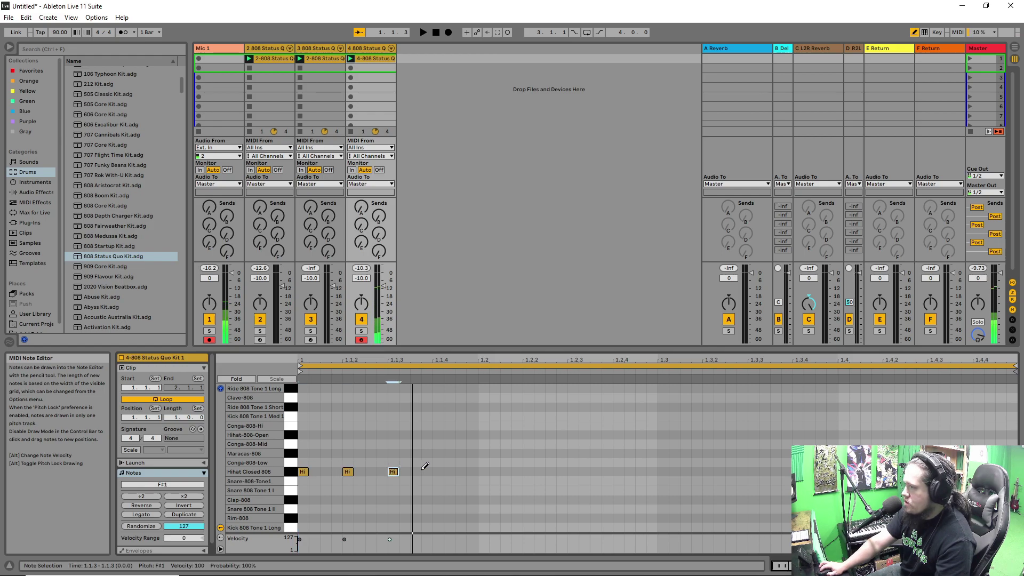
{"action": "left_click", "coordinate": [436, 470]}
{"action": "right_click", "coordinate": [594, 411]}
{"action": "left_click", "coordinate": [616, 404]}
{"action": "right_click", "coordinate": [601, 405]}
{"action": "left_click", "coordinate": [619, 385]}
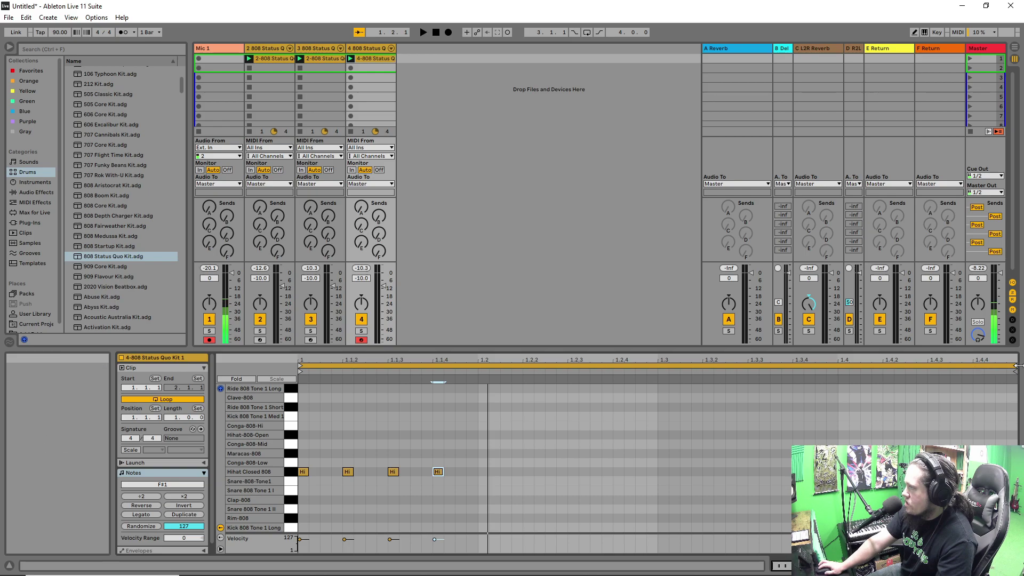
- Shorten the hi-hat clip's loop to one beat and duplicate the loop twice to fill the whole bar
{"action": "left_click_drag", "start_coordinate": [1014, 367], "coordinate": [478, 380]}
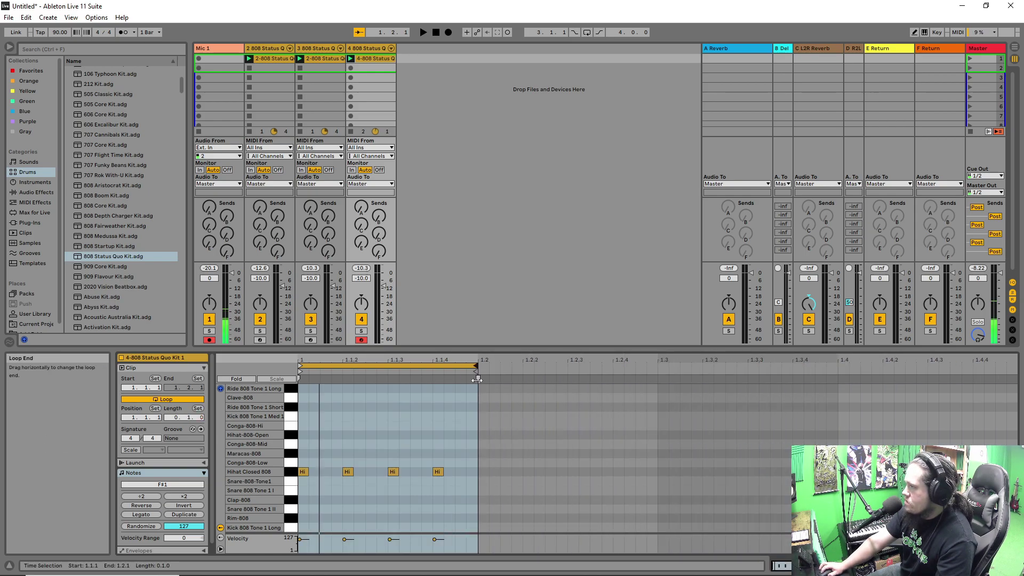
{"action": "left_click", "coordinate": [397, 363]}
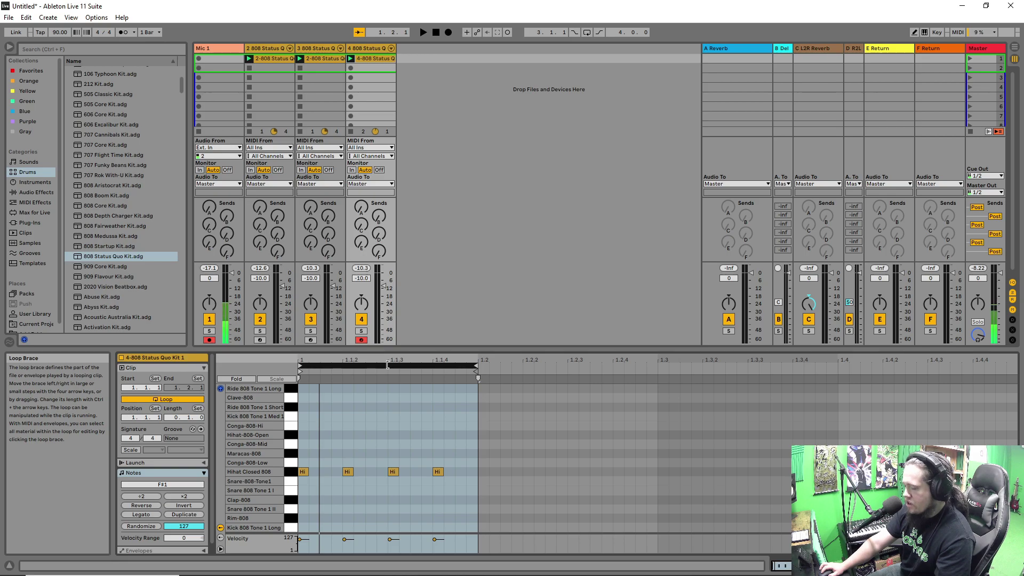
{"action": "key", "text": "ctrl+d"}
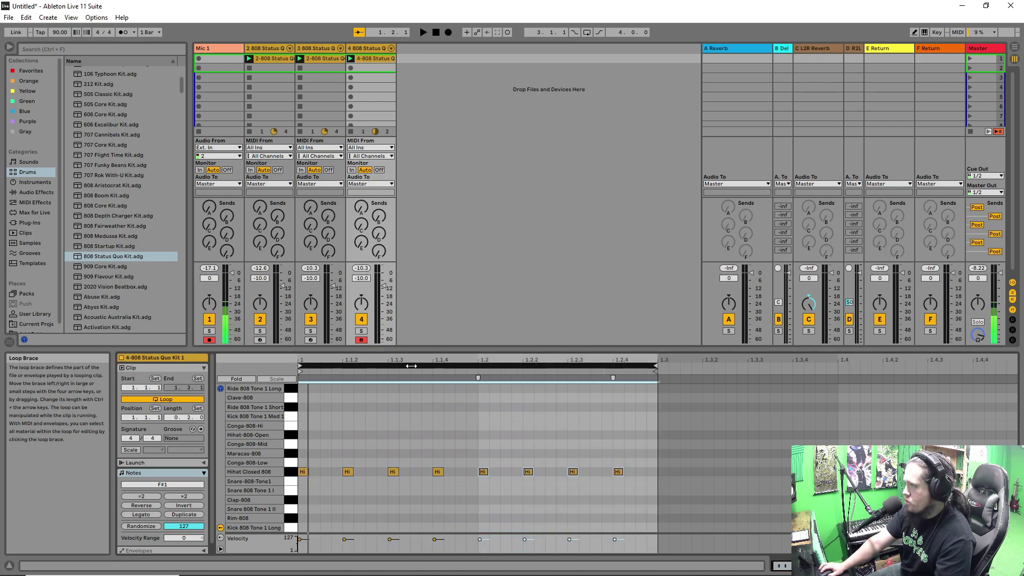
{"action": "right_click", "coordinate": [411, 366]}
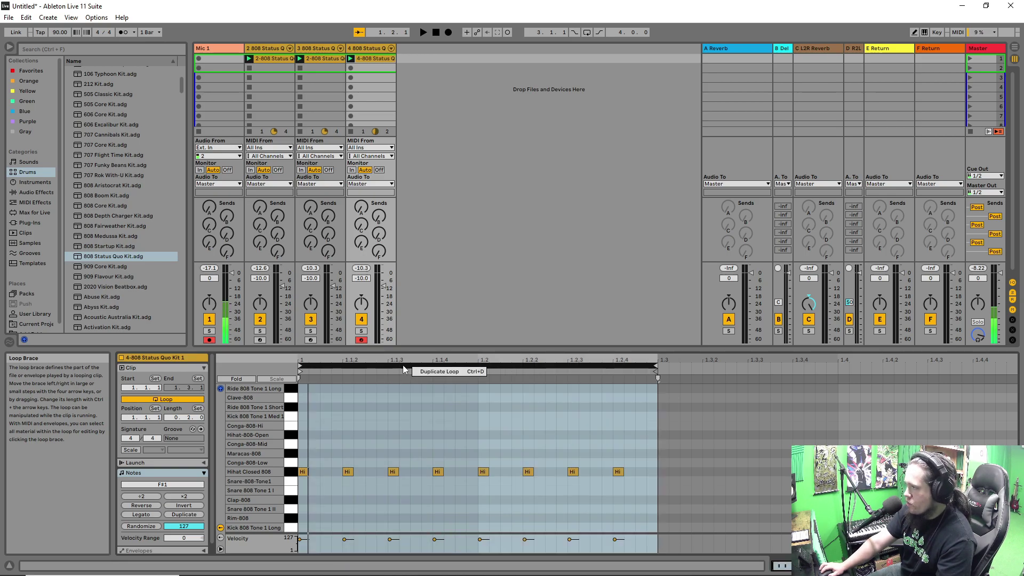
{"action": "left_click", "coordinate": [449, 372]}
{"action": "key", "text": "space"}
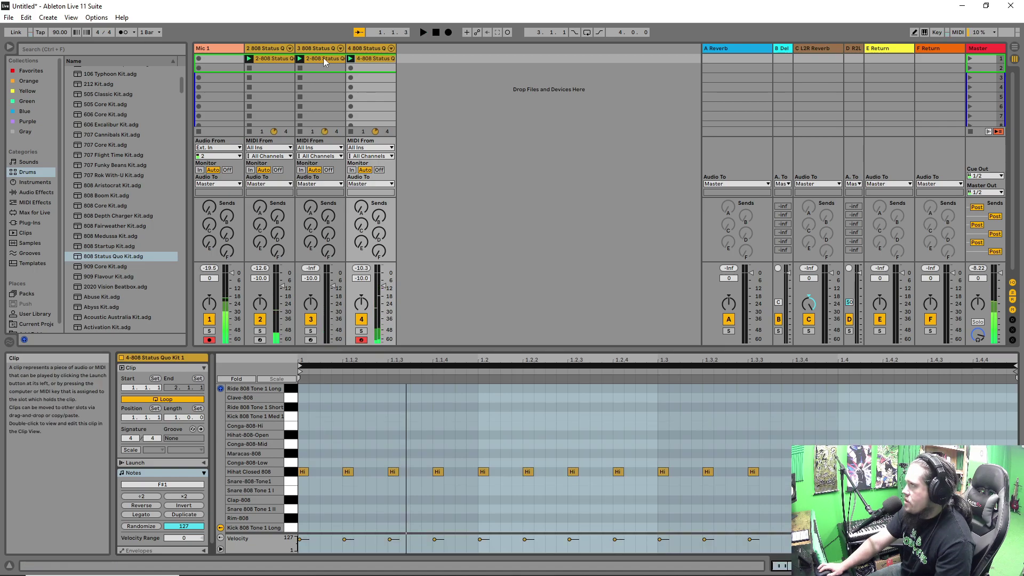
- Duplicate the snare clip's loop twice to extend it to four bars
{"action": "left_click", "coordinate": [323, 58]}
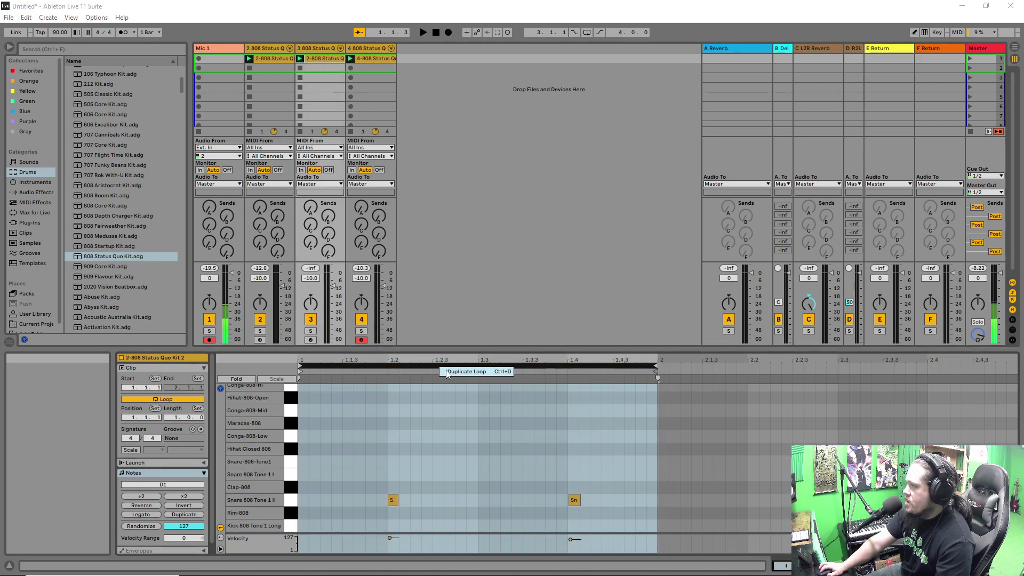
{"action": "left_click", "coordinate": [466, 372]}
{"action": "key", "text": "ctrl+d"}
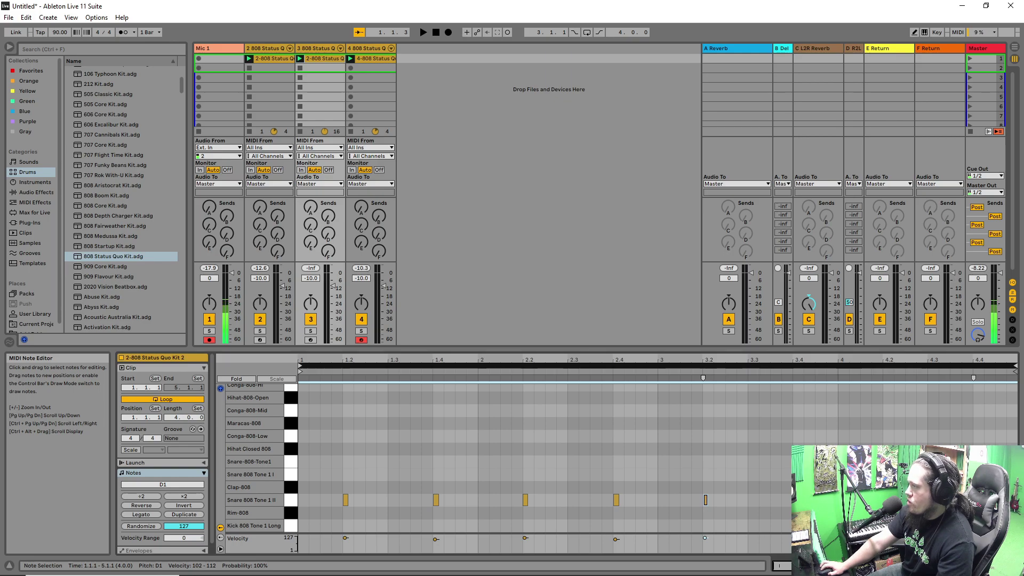
- Remove the snare notes from the clip's fourth bar, with Draw Mode switched on for note editing
{"action": "left_click_drag", "start_coordinate": [994, 488], "coordinate": [849, 507]}
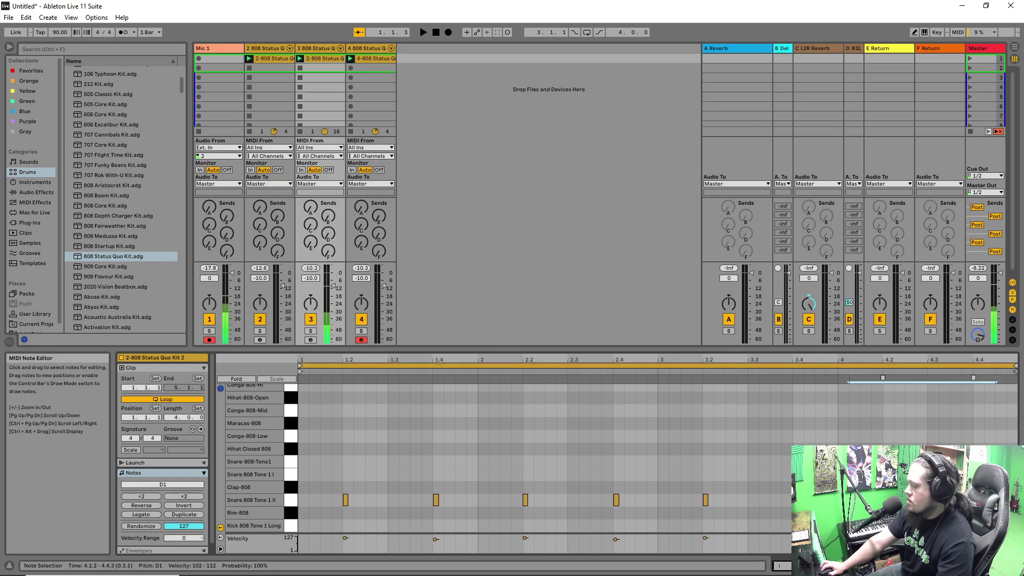
{"action": "key", "text": "Delete"}
{"action": "key", "text": "b"}
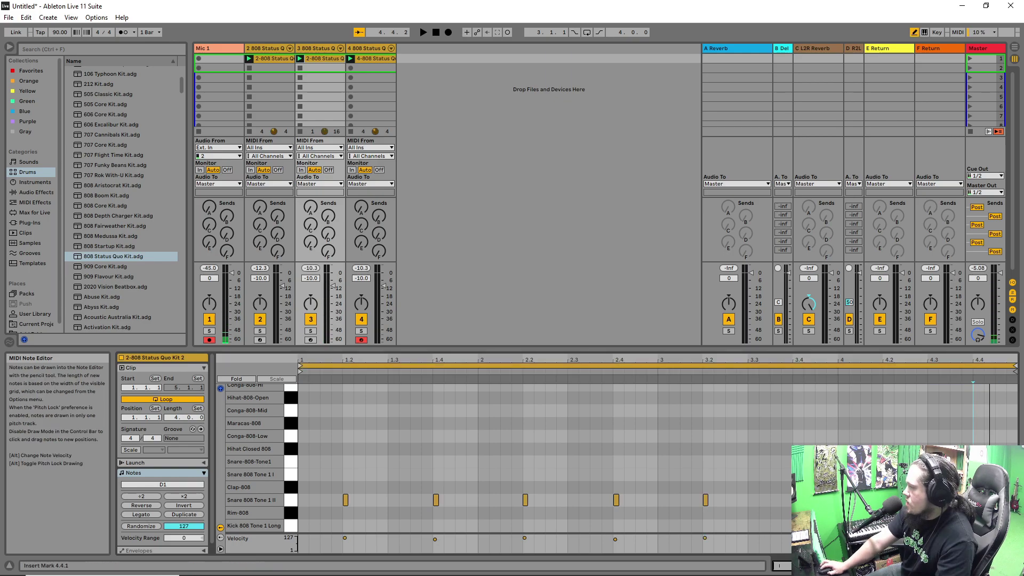
{"action": "left_click", "coordinate": [886, 500]}
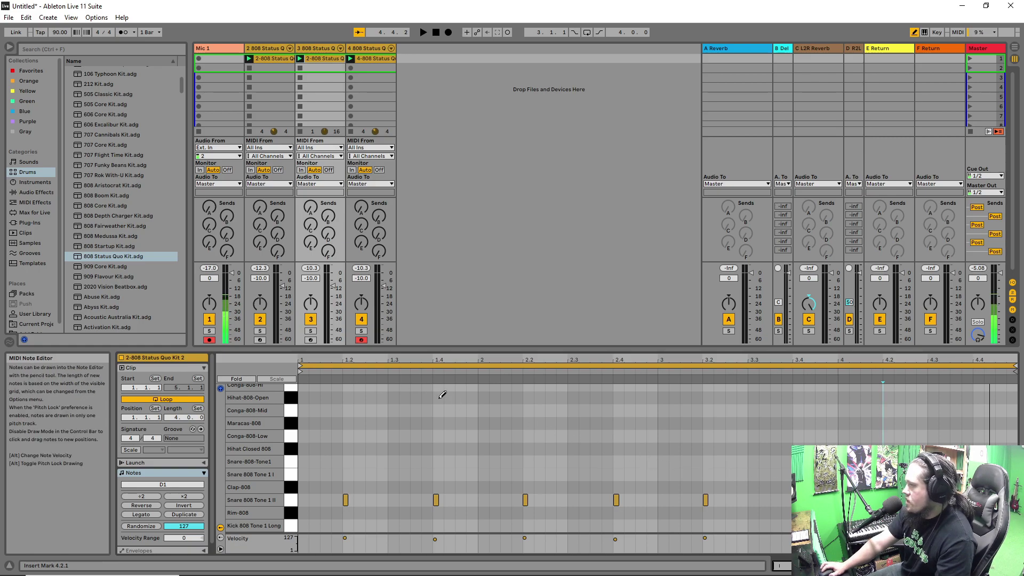
- Loop and play back only the snare clip's fourth bar, 4.1.1 to 5.1.1, and turn off Draw Mode
{"action": "left_click", "coordinate": [300, 366]}
{"action": "left_click_drag", "start_coordinate": [300, 366], "coordinate": [839, 366]}
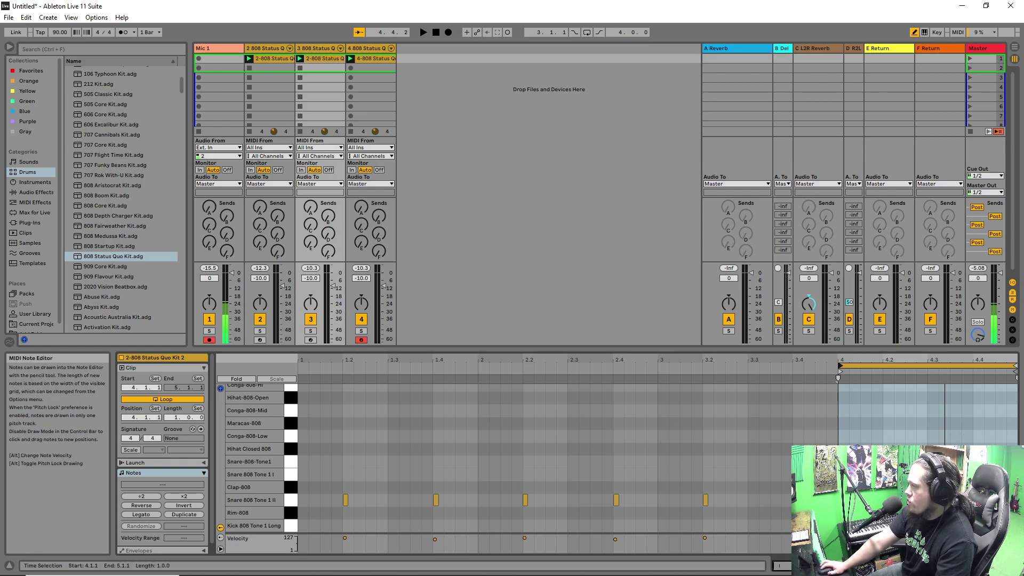
{"action": "key", "text": "space"}
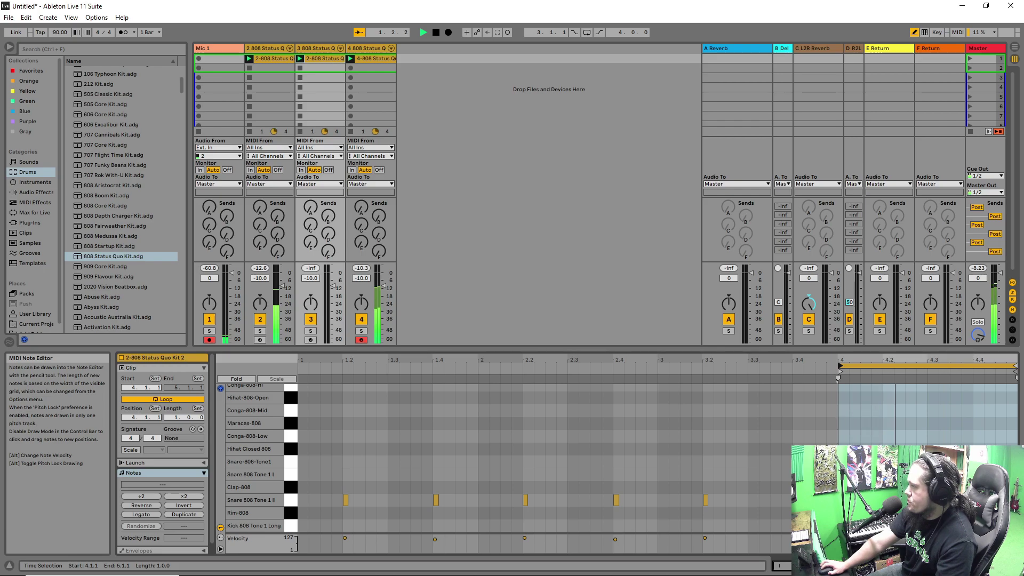
{"action": "key", "text": "space"}
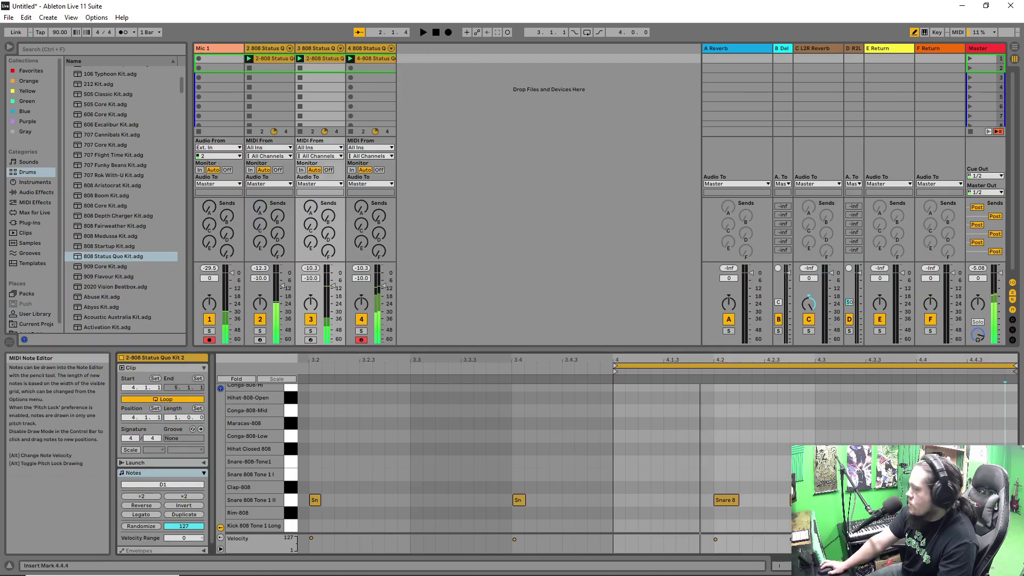
{"action": "right_click", "coordinate": [744, 460]}
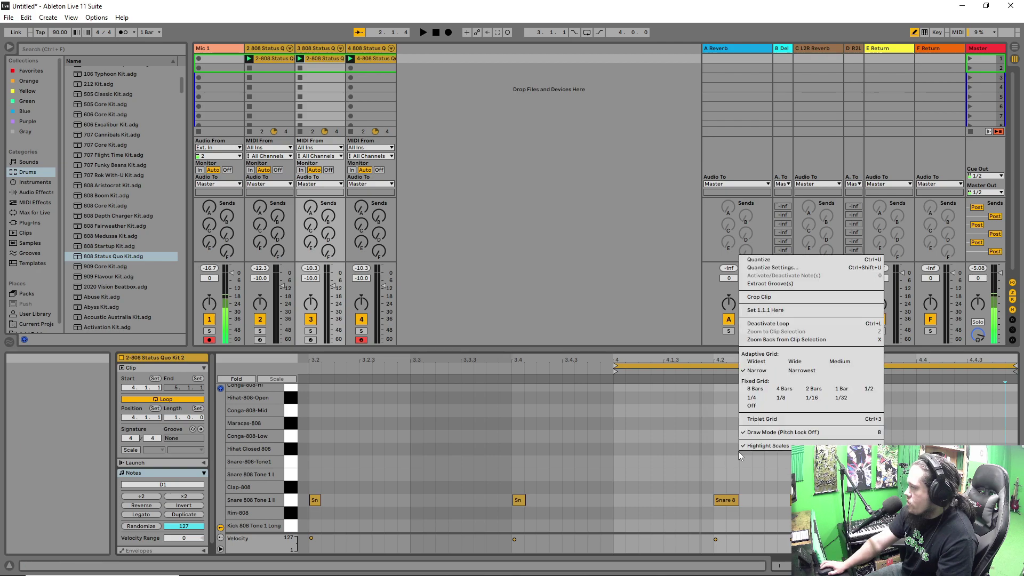
{"action": "left_click", "coordinate": [776, 430]}
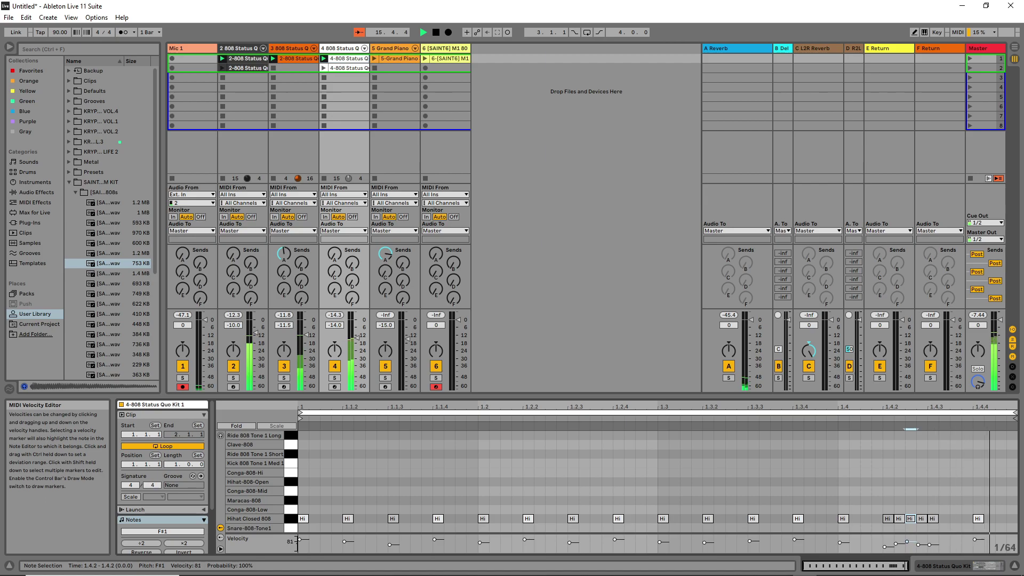
- Vary the velocities of the closed hi-hat notes, lowering the ones between the beats for a more human feel
{"action": "left_click_drag", "start_coordinate": [906, 542], "coordinate": [917, 539]}
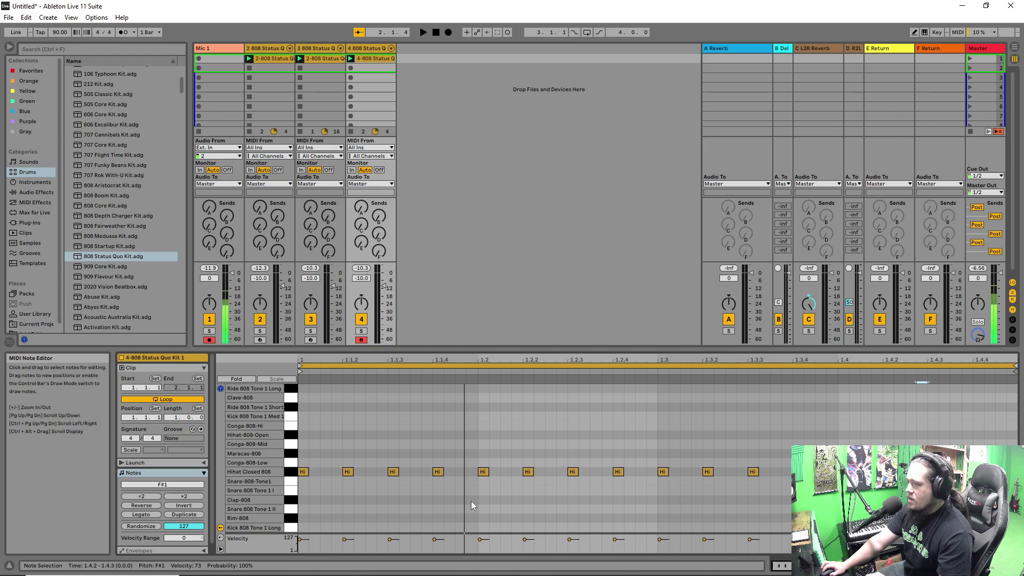
{"action": "left_click_drag", "start_coordinate": [344, 539], "coordinate": [389, 544]}
{"action": "left_click", "coordinate": [480, 540]}
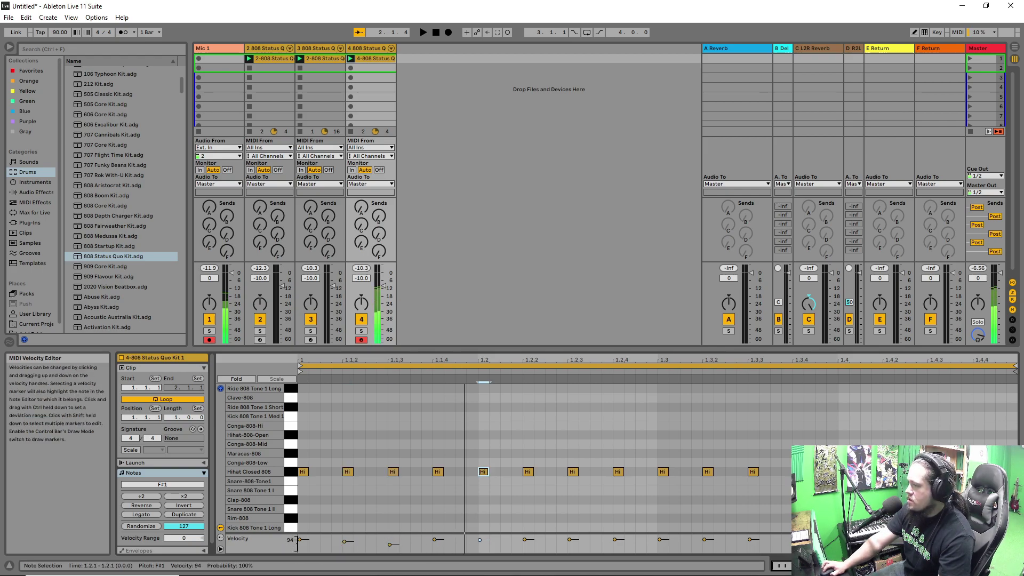
{"action": "left_click_drag", "start_coordinate": [570, 539], "coordinate": [569, 543]}
{"action": "left_click_drag", "start_coordinate": [660, 539], "coordinate": [704, 543]}
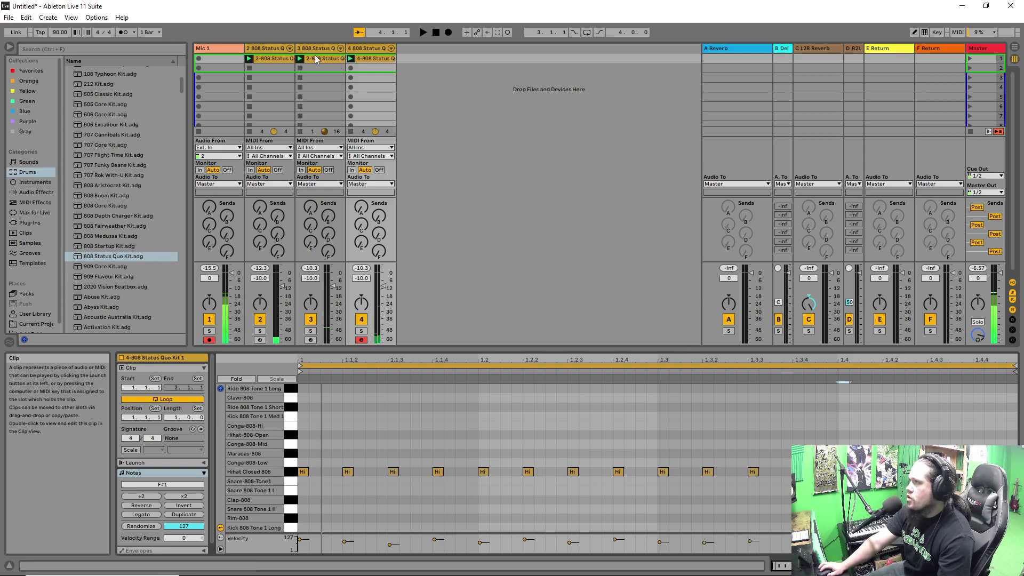
- Color the kick track and its clip black
{"action": "right_click", "coordinate": [267, 49]}
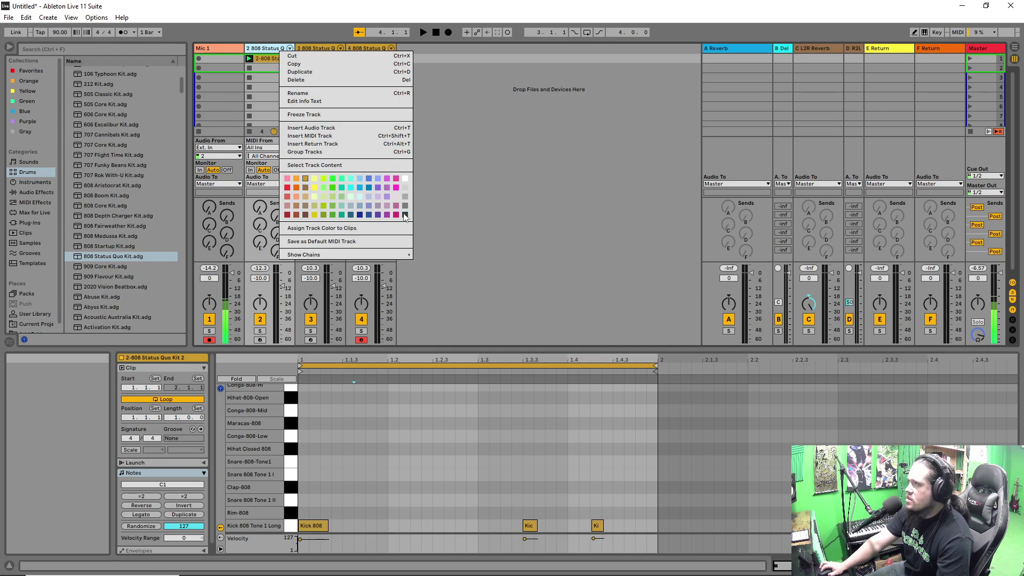
{"action": "left_click", "coordinate": [266, 58]}
{"action": "right_click", "coordinate": [271, 58]}
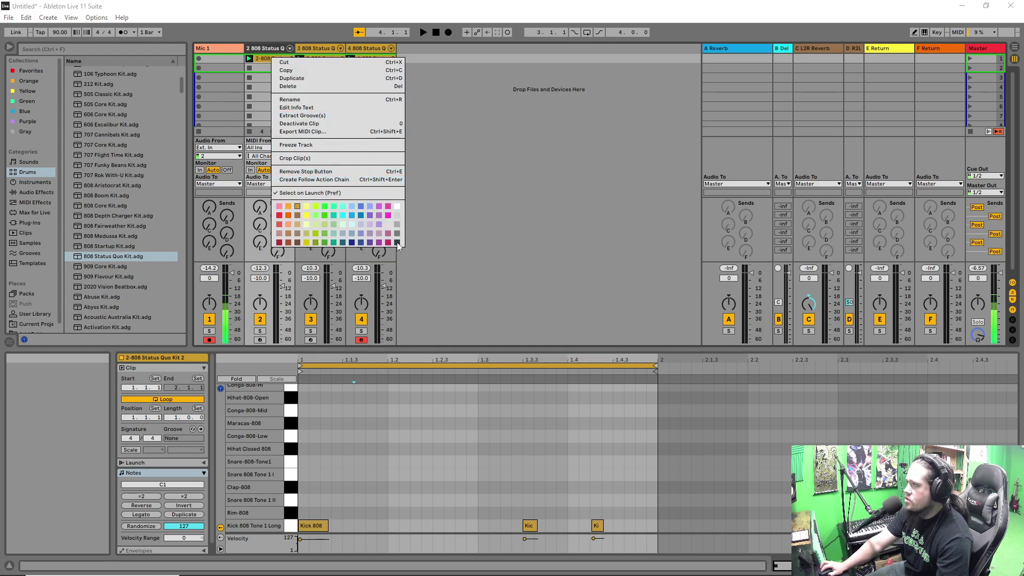
{"action": "left_click", "coordinate": [397, 242]}
- Color the snare track and its clip orange
{"action": "right_click", "coordinate": [314, 49]}
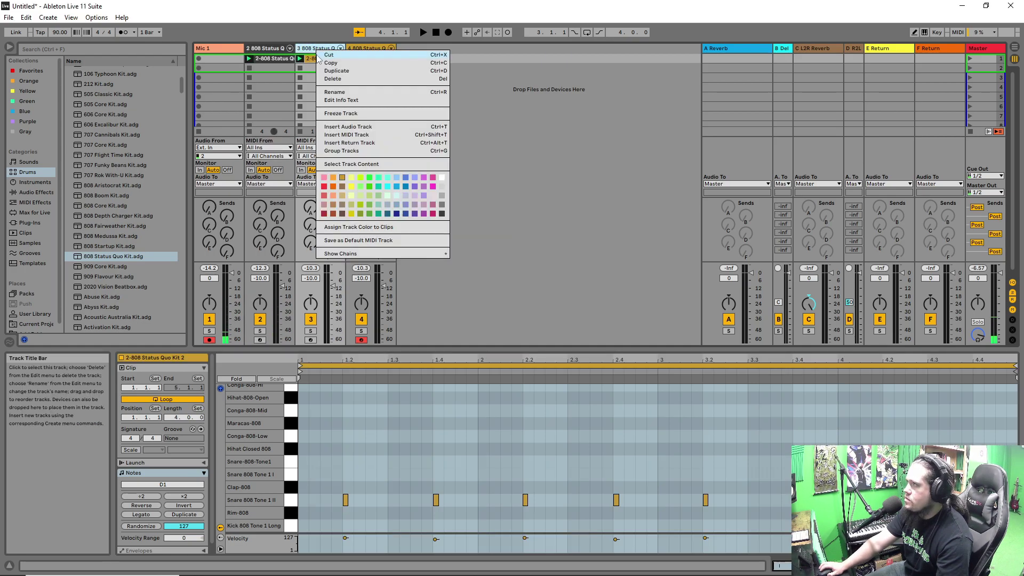
{"action": "left_click", "coordinate": [338, 188]}
{"action": "right_click", "coordinate": [326, 60]}
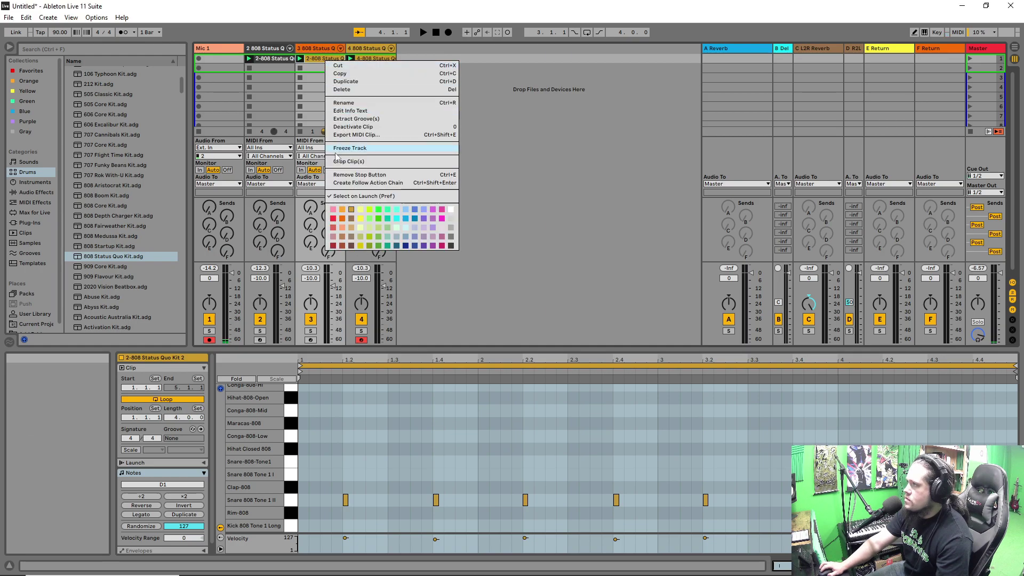
{"action": "left_click", "coordinate": [342, 220]}
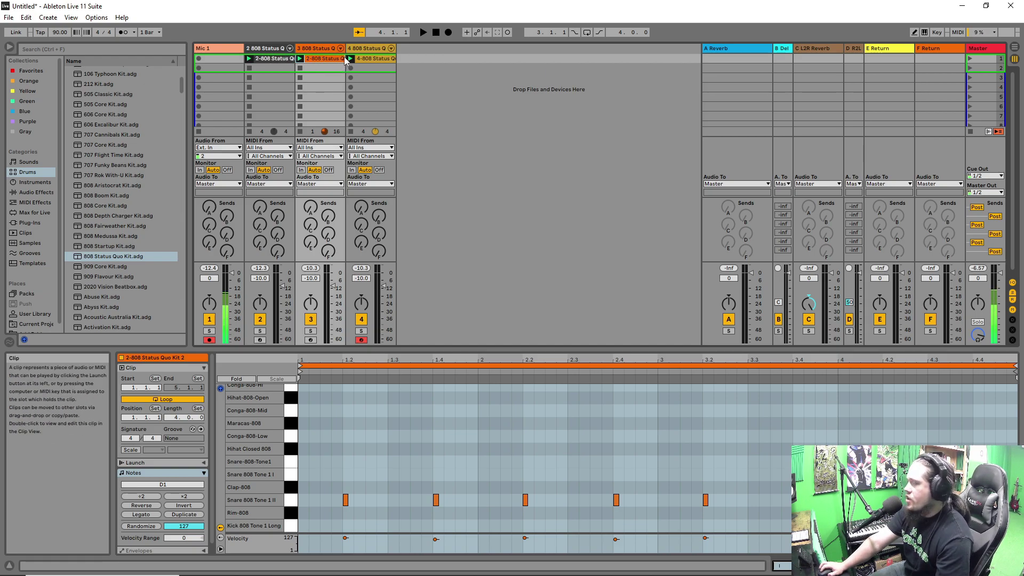
- Color the hi-hat track and its clip white, and check the track colors in Arrangement view before returning to Session view
{"action": "right_click", "coordinate": [374, 46]}
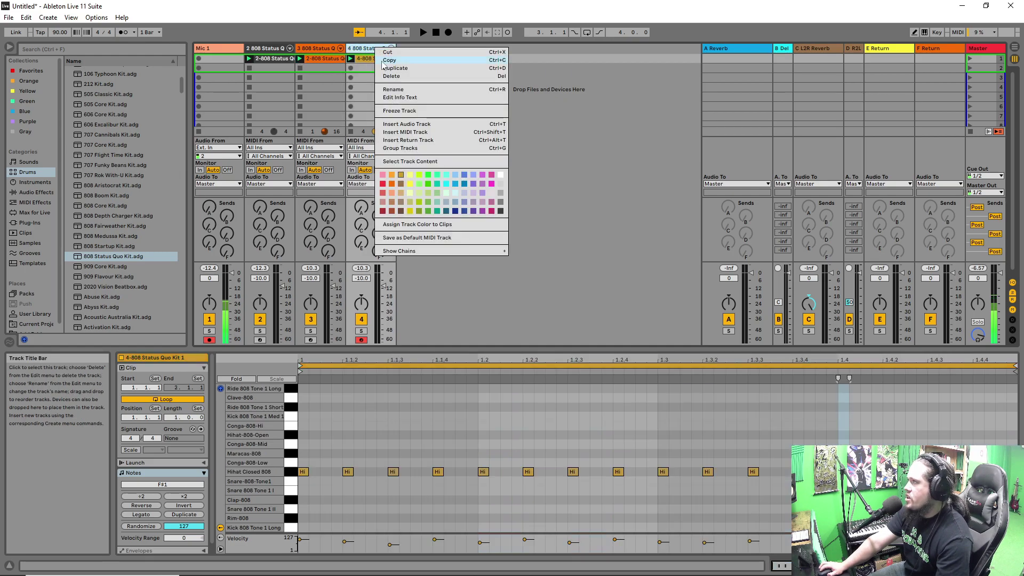
{"action": "left_click", "coordinate": [501, 175]}
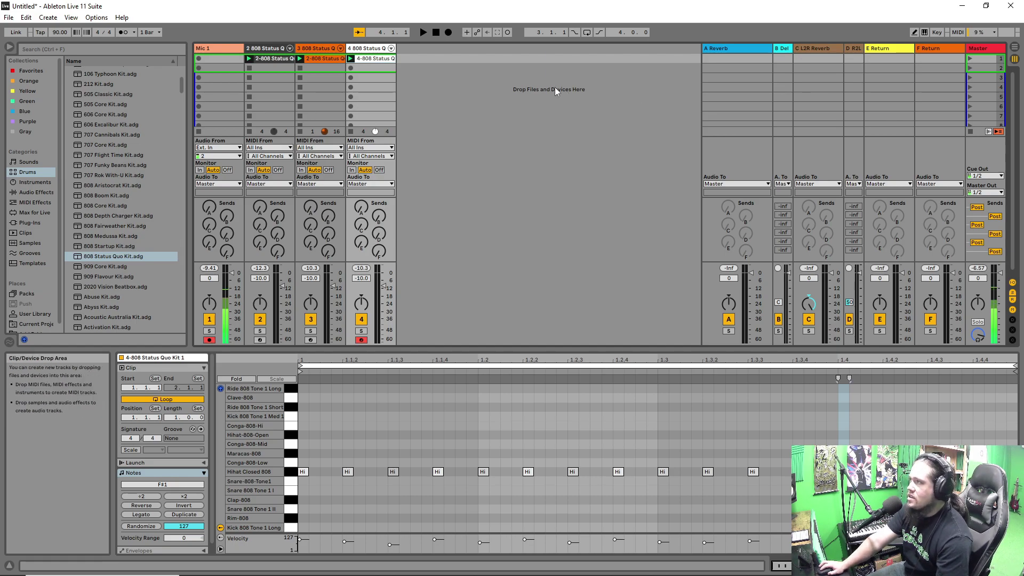
{"action": "key", "text": "Tab"}
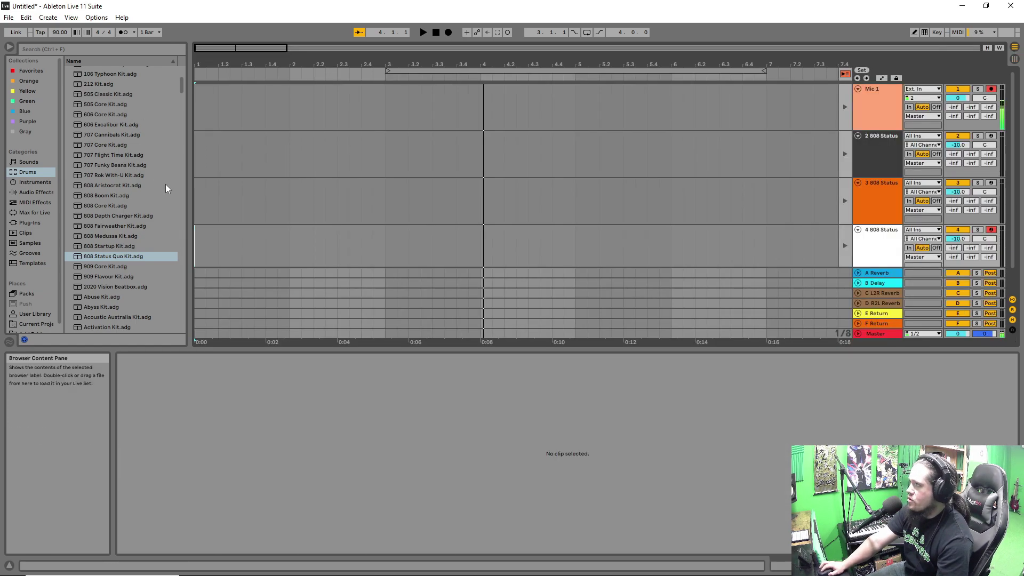
{"action": "left_click", "coordinate": [1016, 63]}
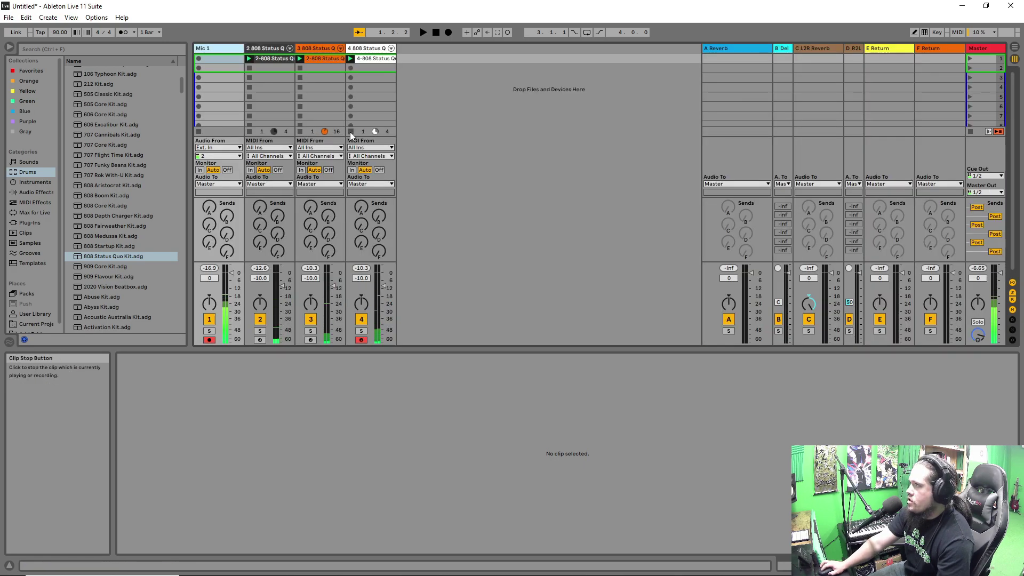
- Duplicate the kick clip into the slot below it and reselect the original clip to inspect its settings
{"action": "right_click", "coordinate": [274, 59]}
{"action": "left_click", "coordinate": [294, 81]}
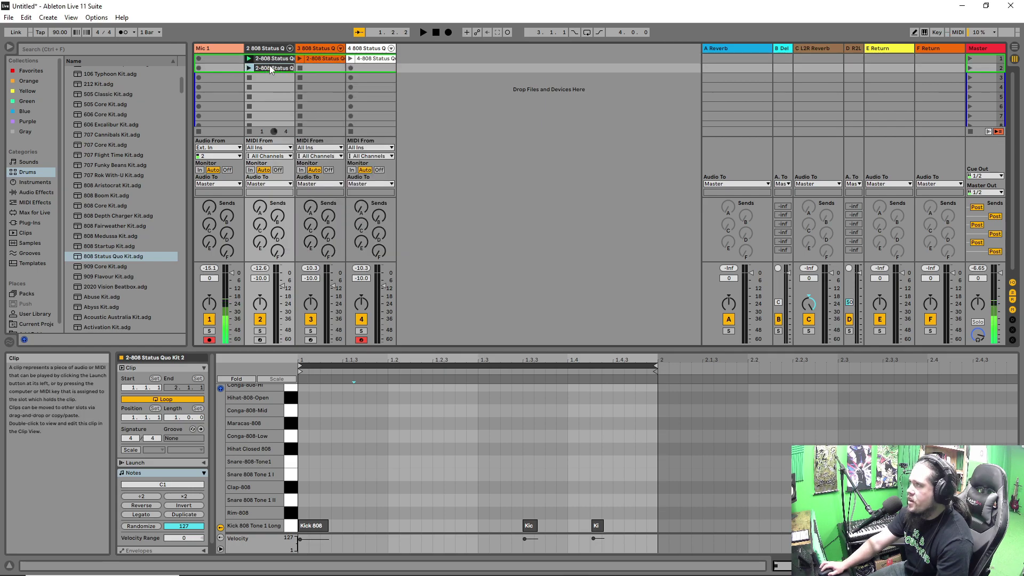
{"action": "left_click", "coordinate": [275, 62]}
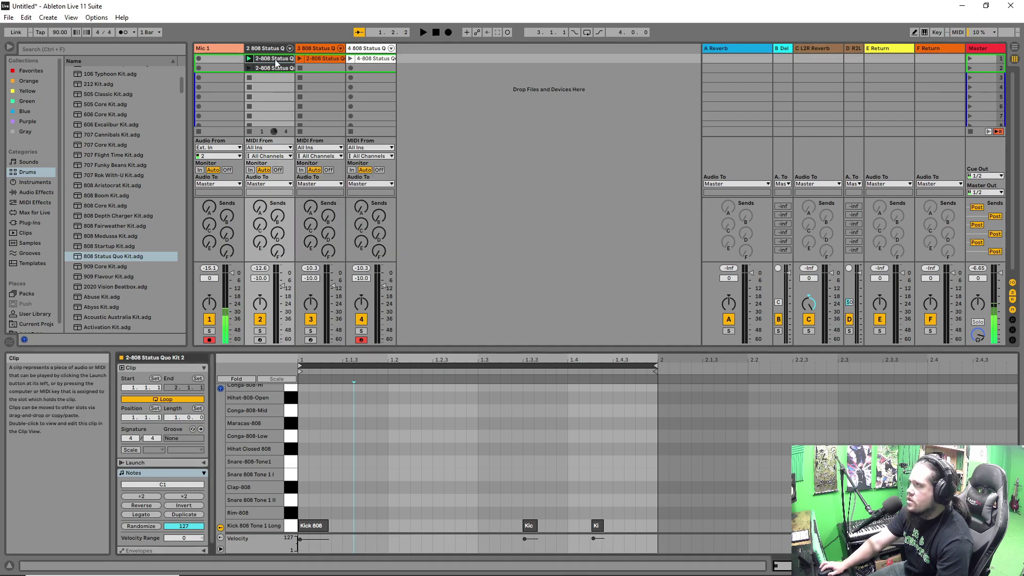
{"action": "left_click_drag", "start_coordinate": [421, 350], "coordinate": [378, 454]}
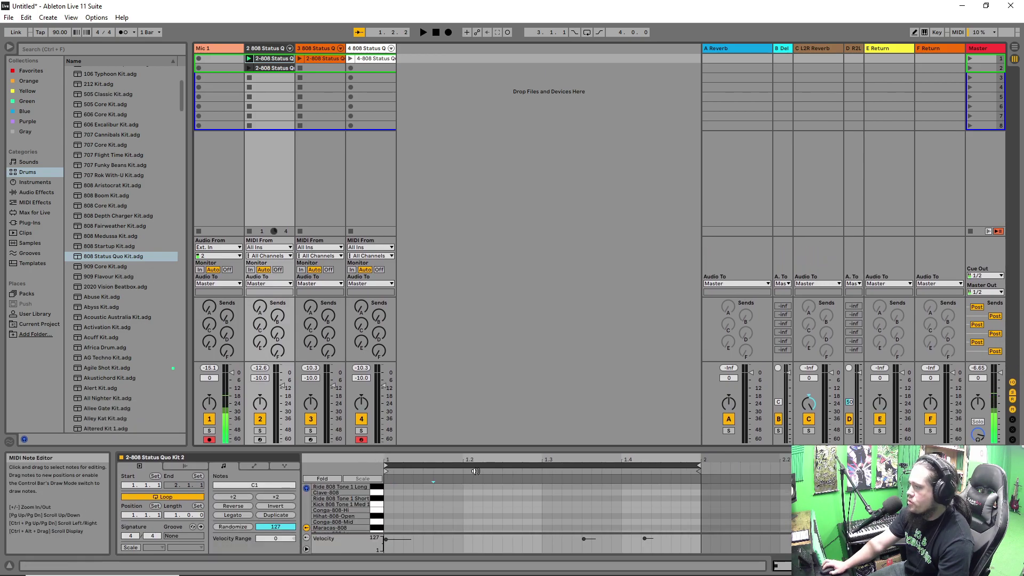
{"action": "left_click_drag", "start_coordinate": [434, 447], "coordinate": [434, 345]}
- Turn off looping for the original kick clip and play it to compare looped with one-shot playback
{"action": "key", "text": "space"}
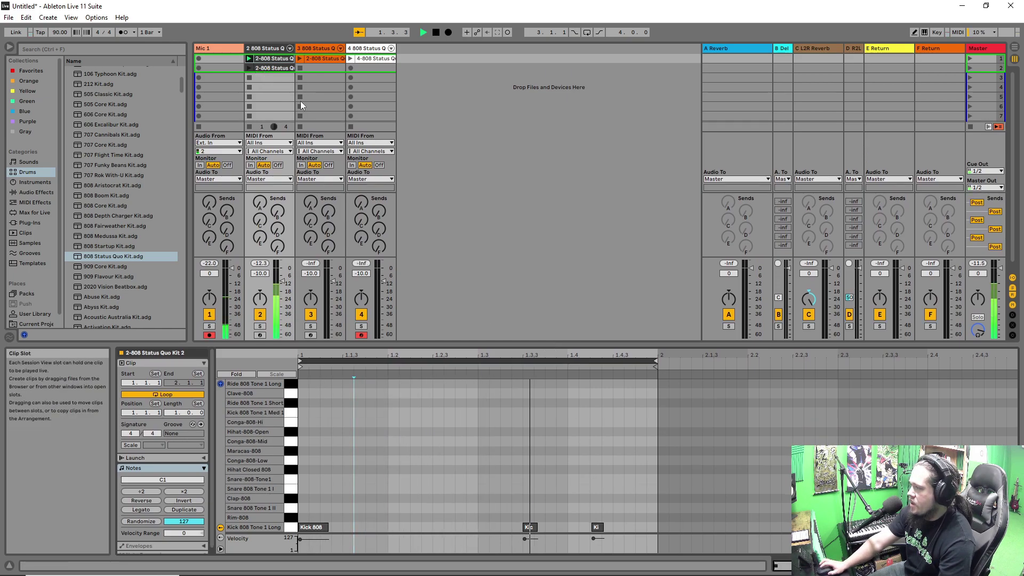
{"action": "key", "text": "space"}
{"action": "left_click", "coordinate": [174, 397]}
{"action": "key", "text": "space"}
{"action": "key", "text": "space"}
{"action": "key", "text": "space"}
{"action": "left_click", "coordinate": [302, 384]}
{"action": "key", "text": "space"}
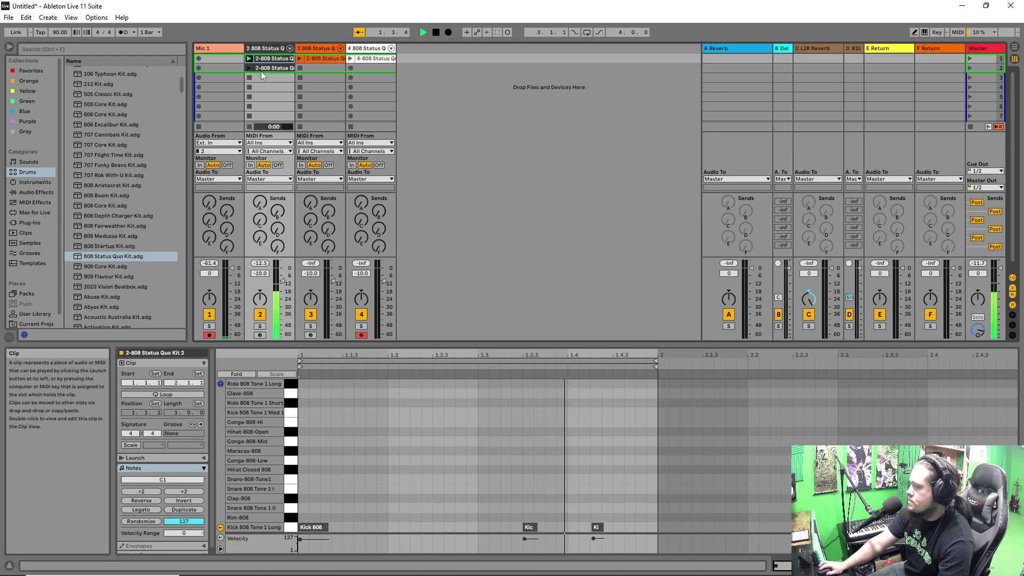
- Enable follow actions in the launch settings of both kick clips
{"action": "left_click_drag", "start_coordinate": [259, 345], "coordinate": [259, 436]}
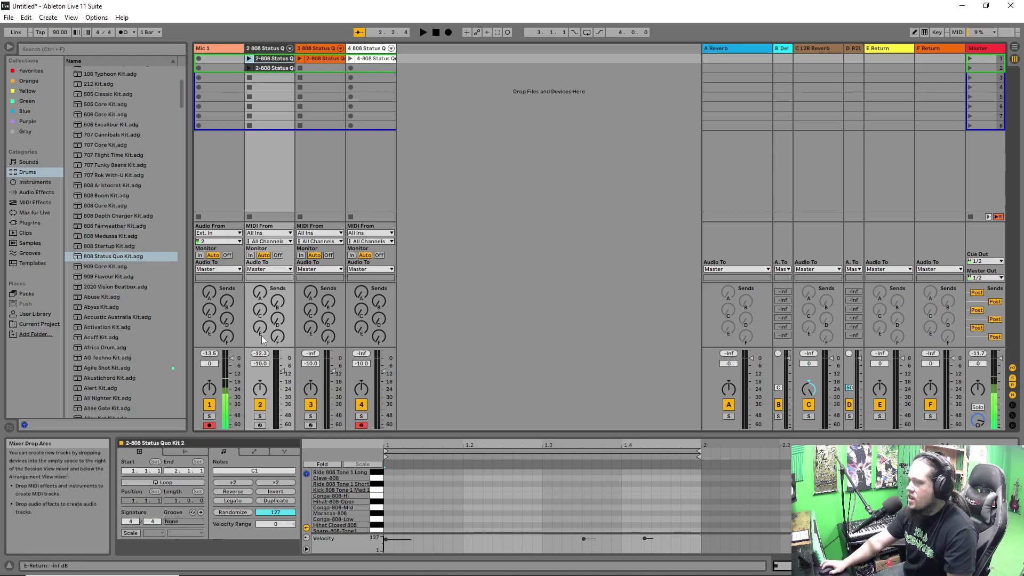
{"action": "left_click_drag", "start_coordinate": [198, 435], "coordinate": [199, 431]}
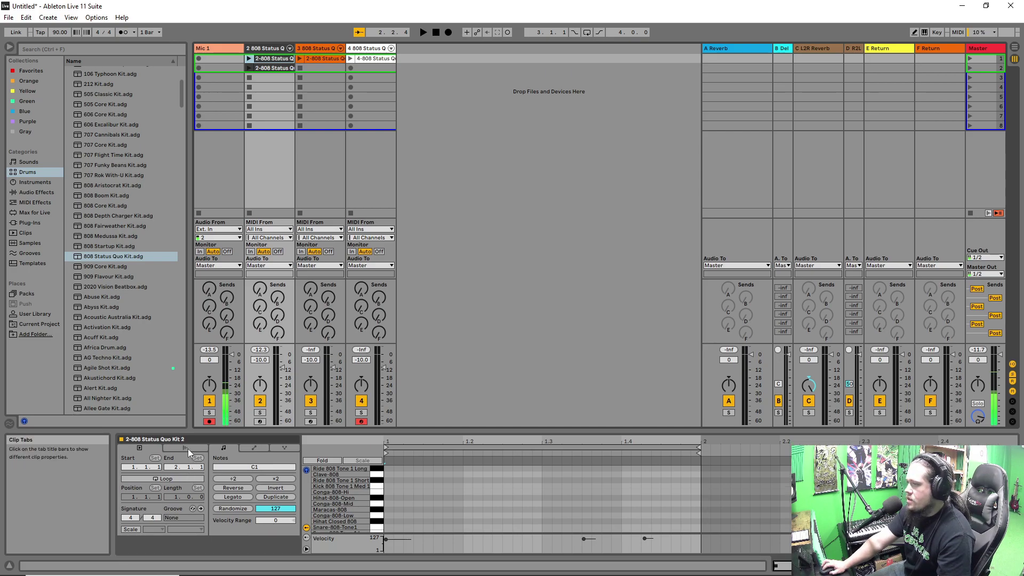
{"action": "left_click", "coordinate": [188, 449]}
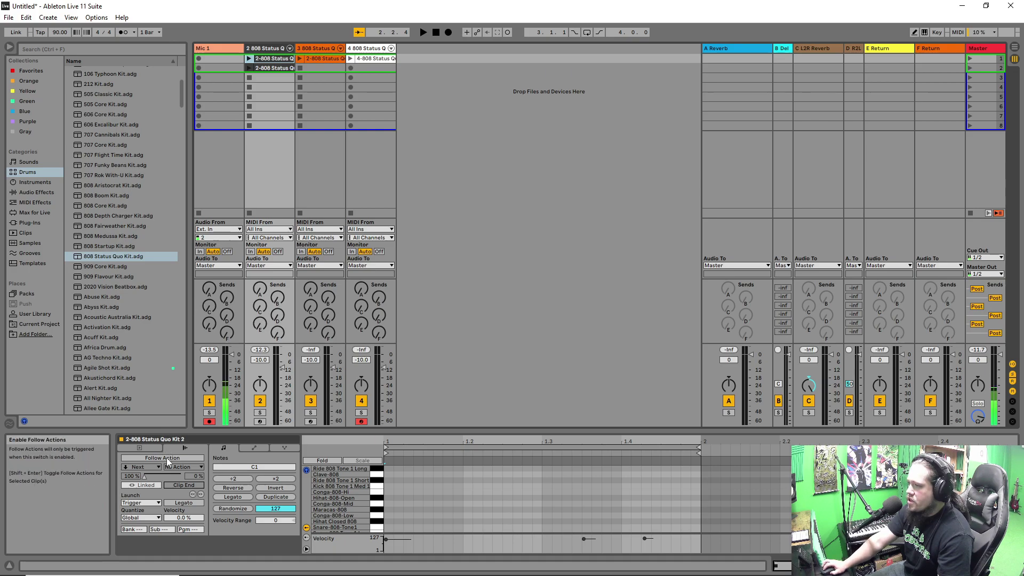
{"action": "left_click", "coordinate": [166, 458]}
{"action": "left_click", "coordinate": [275, 71]}
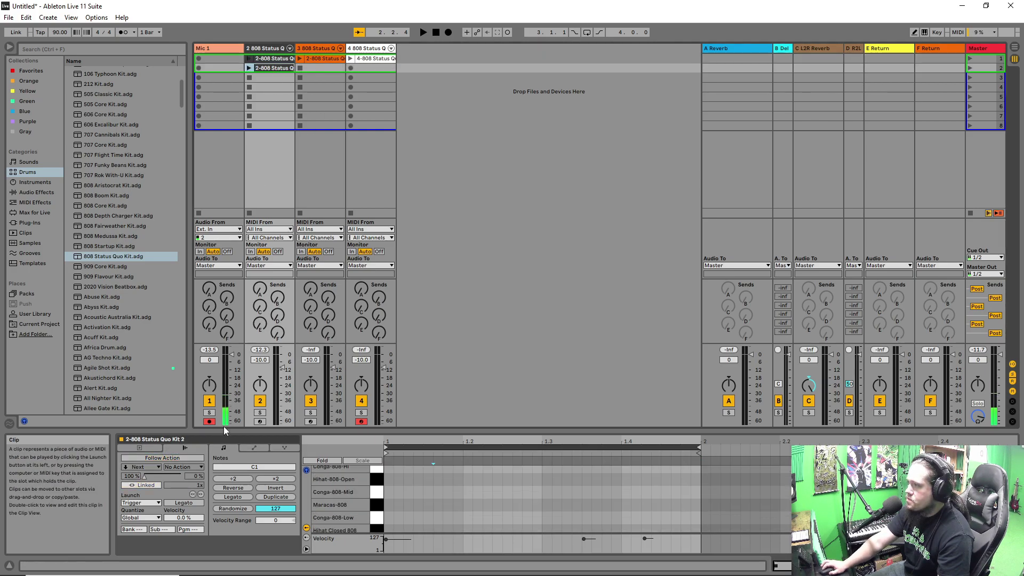
{"action": "left_click", "coordinate": [164, 459]}
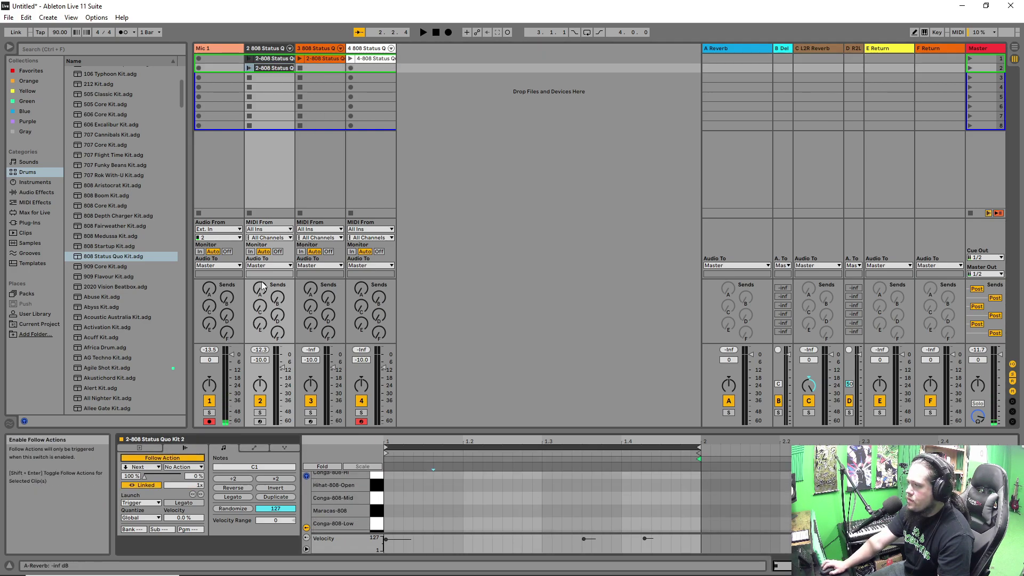
{"action": "left_click", "coordinate": [273, 58]}
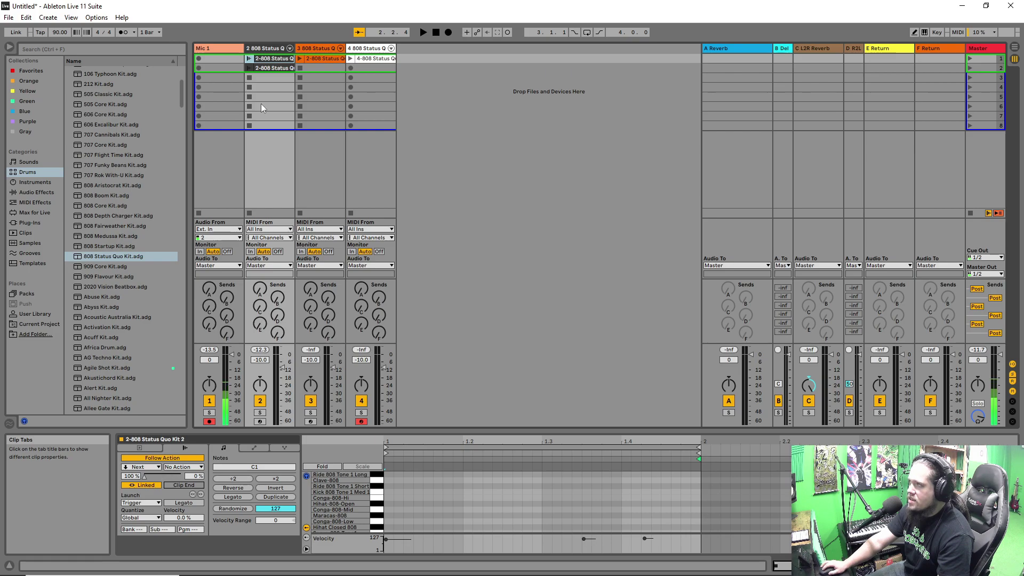
- Audition the kick clips' follow actions, first on their own and then with the whole first scene
{"action": "left_click", "coordinate": [249, 59]}
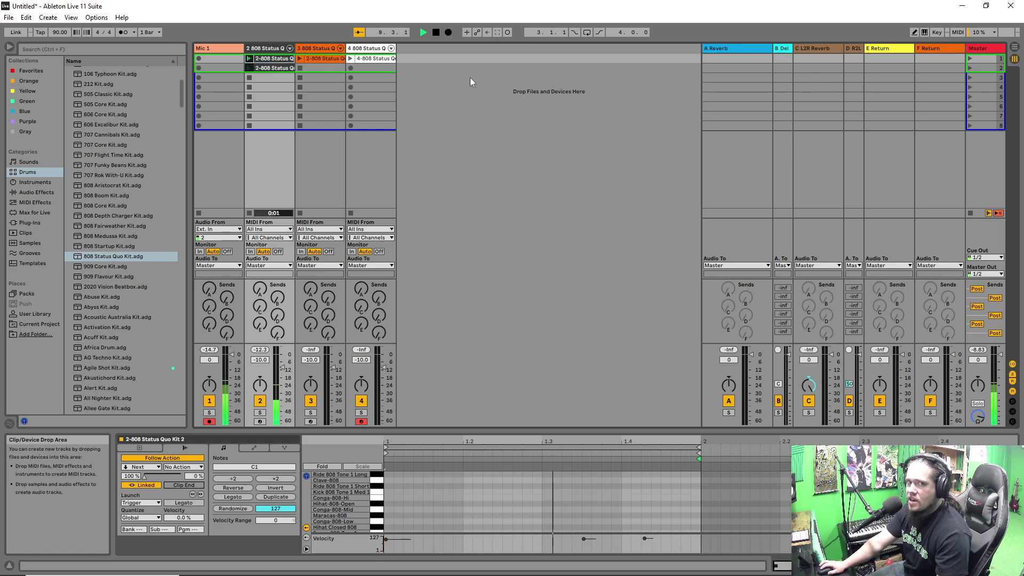
{"action": "key", "text": "space"}
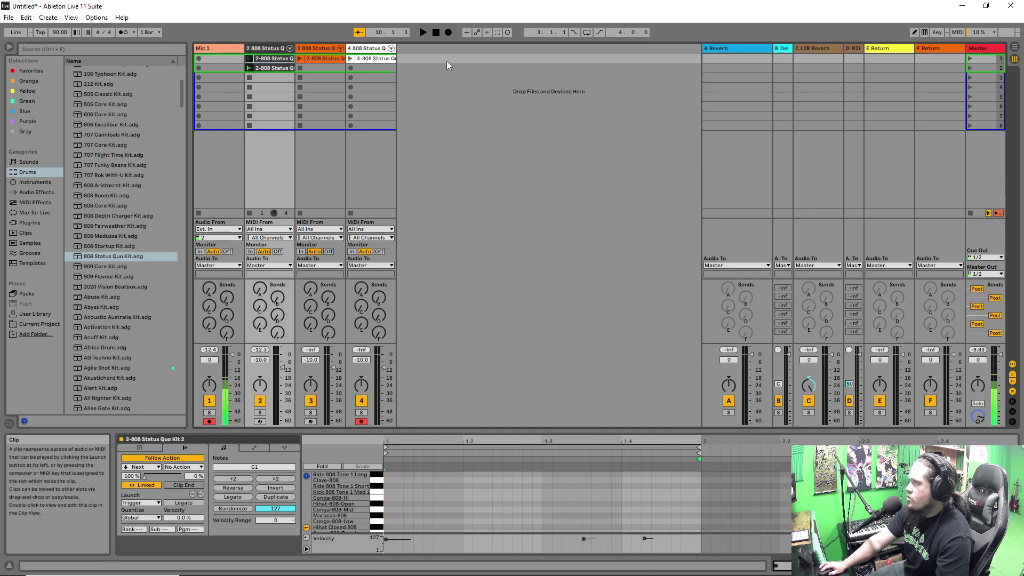
{"action": "left_click", "coordinate": [969, 58]}
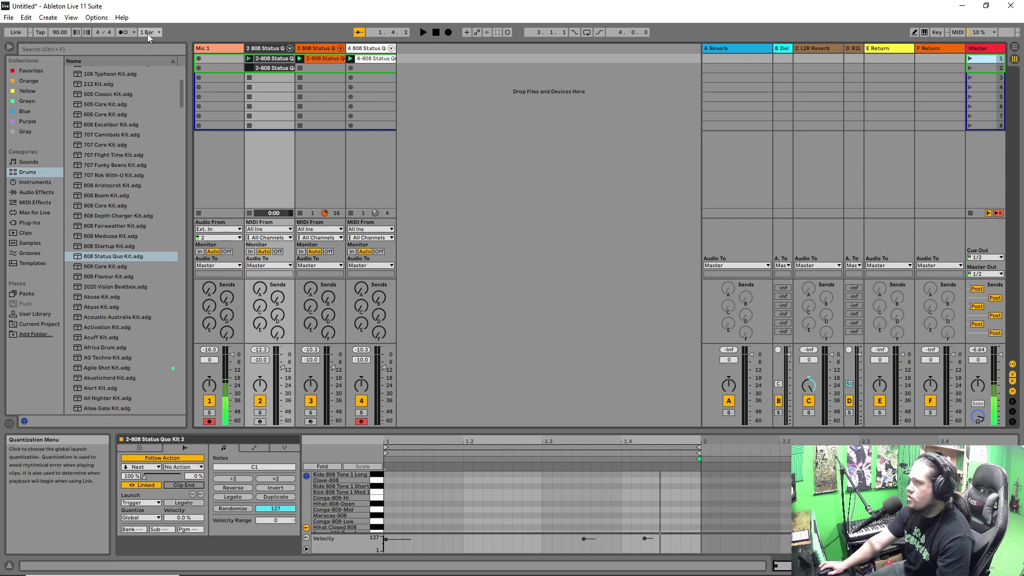
- Turn off the follow actions of both kick clips
{"action": "right_click", "coordinate": [271, 59]}
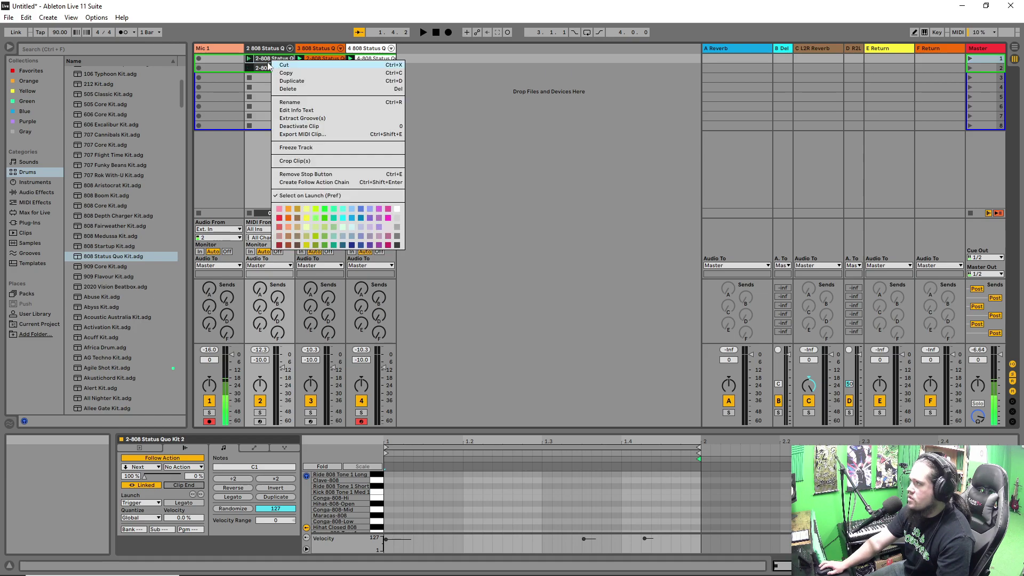
{"action": "left_click", "coordinate": [265, 66]}
{"action": "left_click", "coordinate": [165, 459]}
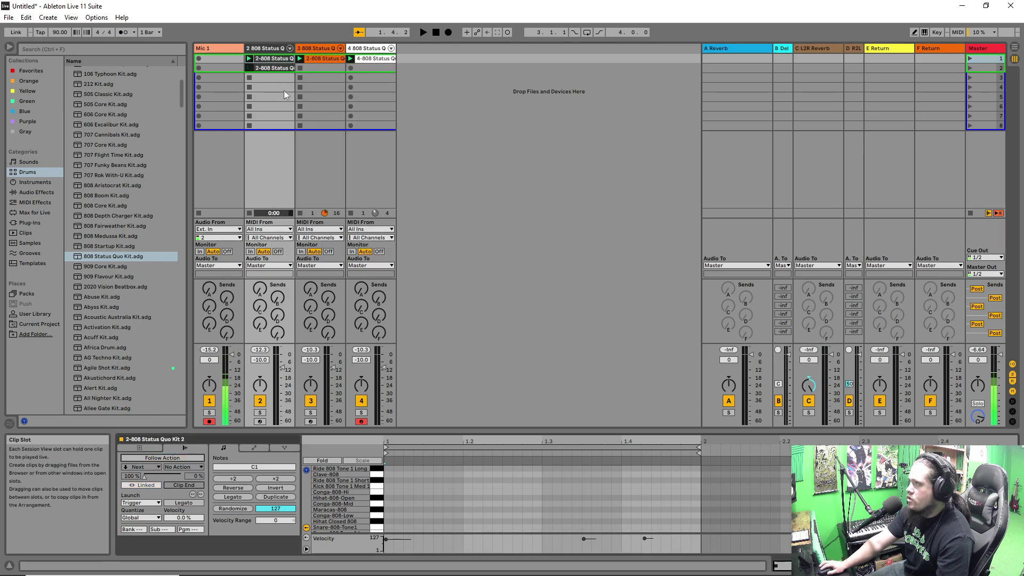
{"action": "left_click", "coordinate": [268, 67]}
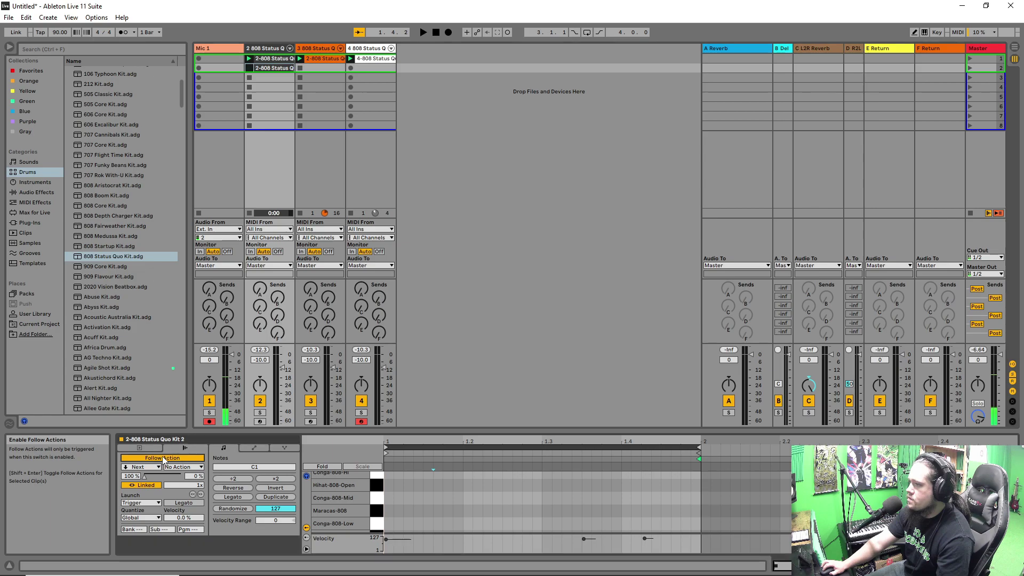
- Launch the first scene, the second scene and a selected clip to audition the beat
{"action": "left_click", "coordinate": [970, 58]}
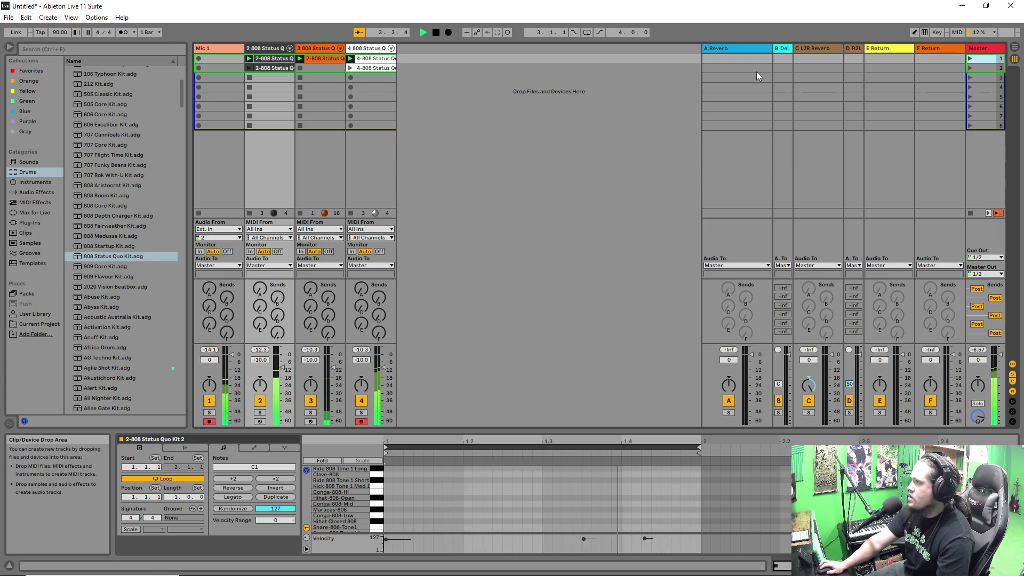
{"action": "left_click", "coordinate": [970, 67]}
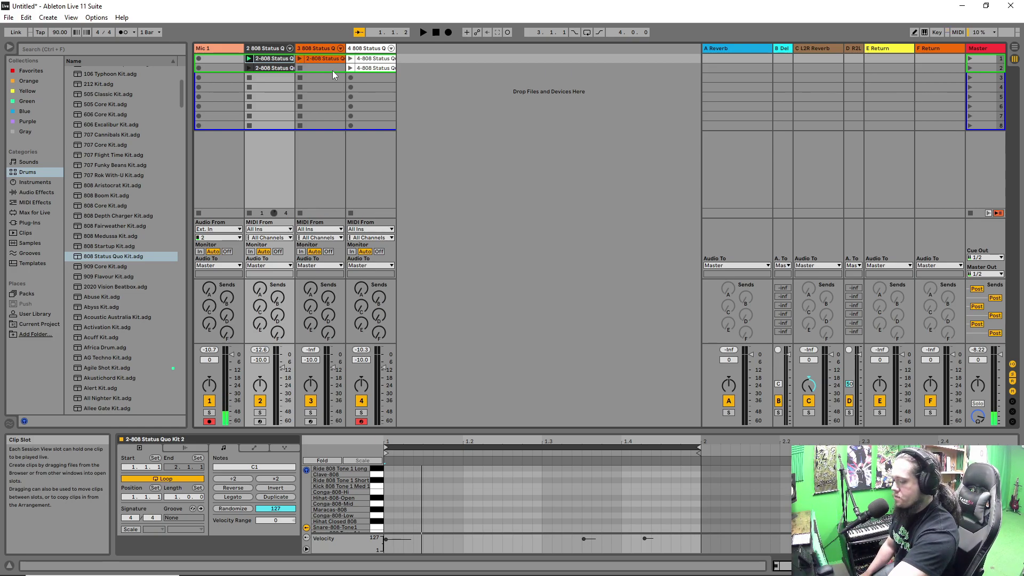
{"action": "key", "text": "Return"}
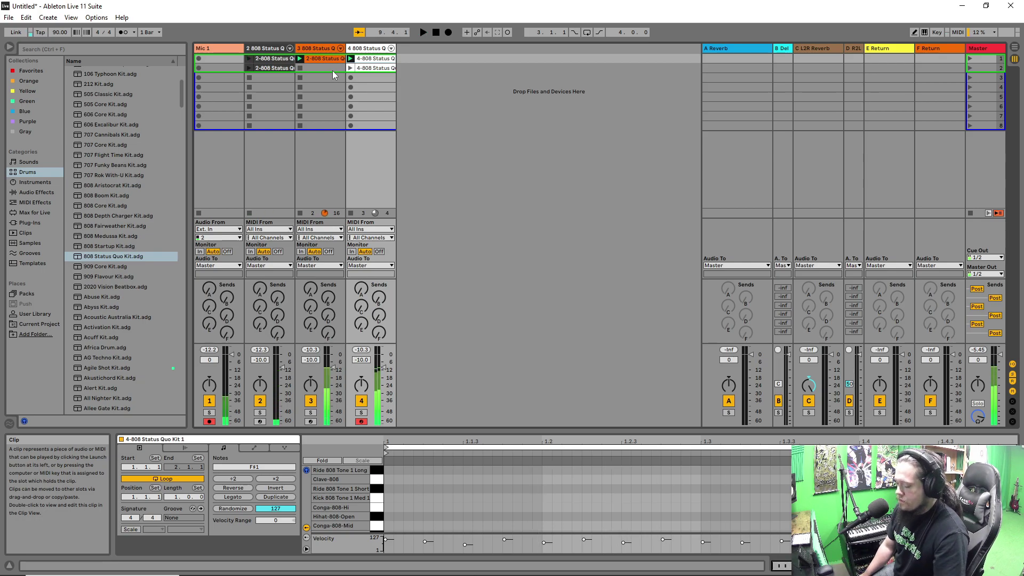
- Insert a new MIDI track and browse the Sounds category for an instrument
{"action": "key", "text": "ctrl+shift+t"}
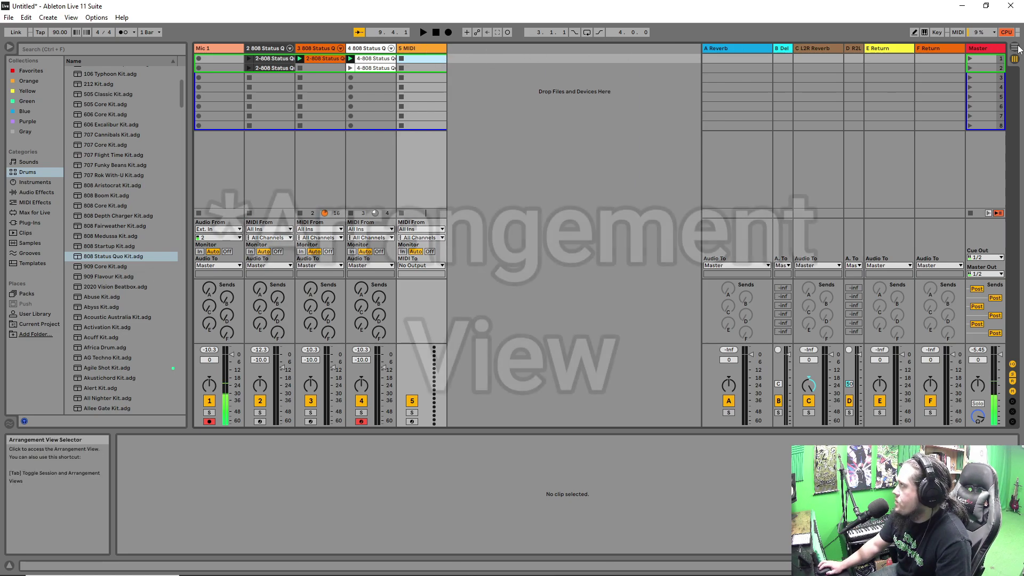
{"action": "left_click", "coordinate": [29, 163]}
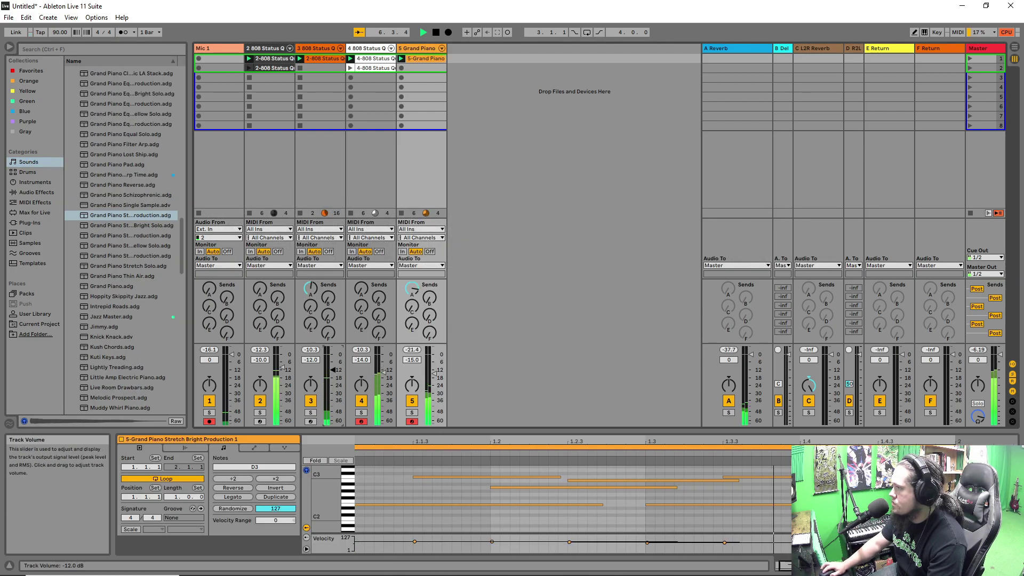
- Set the snare track's volume to -11.5 dB and its reverb send to -21 dB while auditioning the beat
{"action": "left_click_drag", "start_coordinate": [333, 369], "coordinate": [333, 369]}
{"action": "left_click_drag", "start_coordinate": [311, 289], "coordinate": [310, 293]}
{"action": "key", "text": "space"}
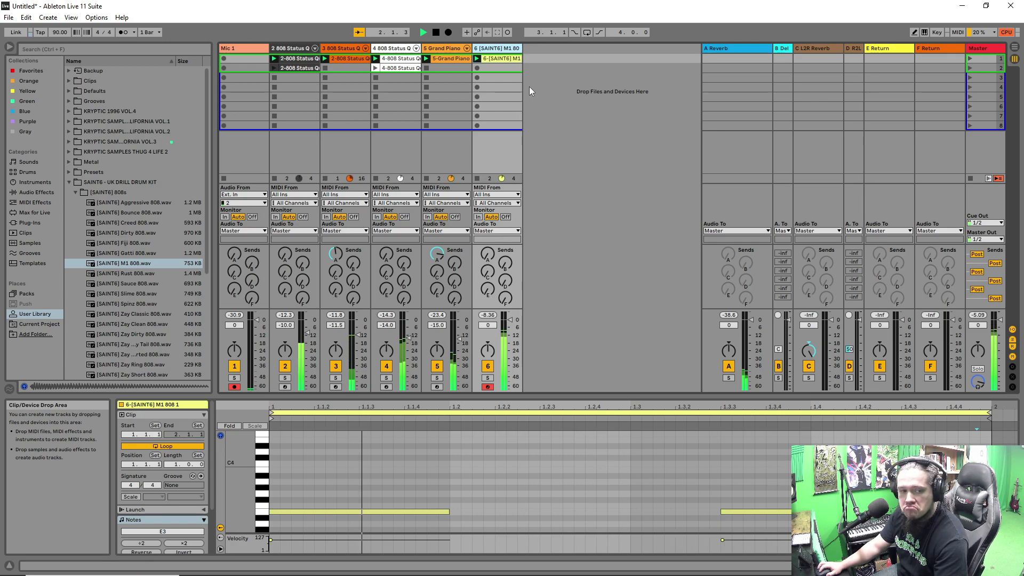
{"action": "key", "text": "space"}
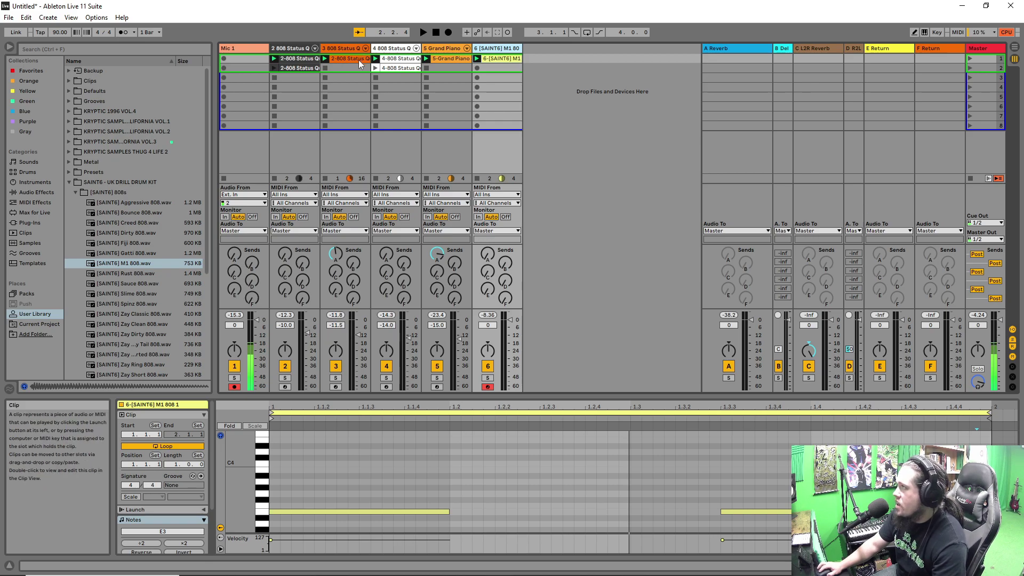
- Start recording the Session view clips of all tracks into the Arrangement view
{"action": "left_click", "coordinate": [302, 60]}
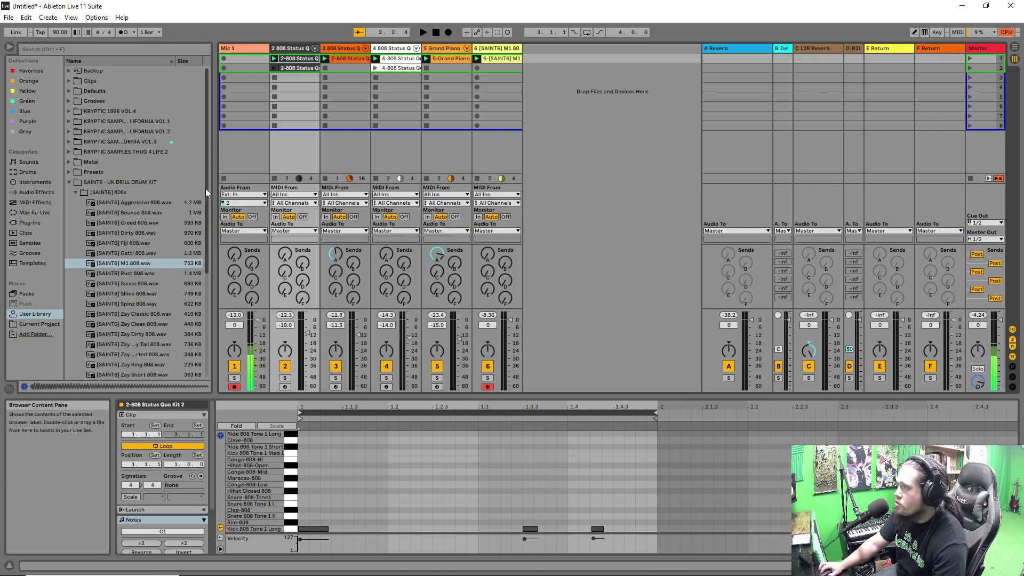
{"action": "left_click_drag", "start_coordinate": [206, 187], "coordinate": [206, 172]}
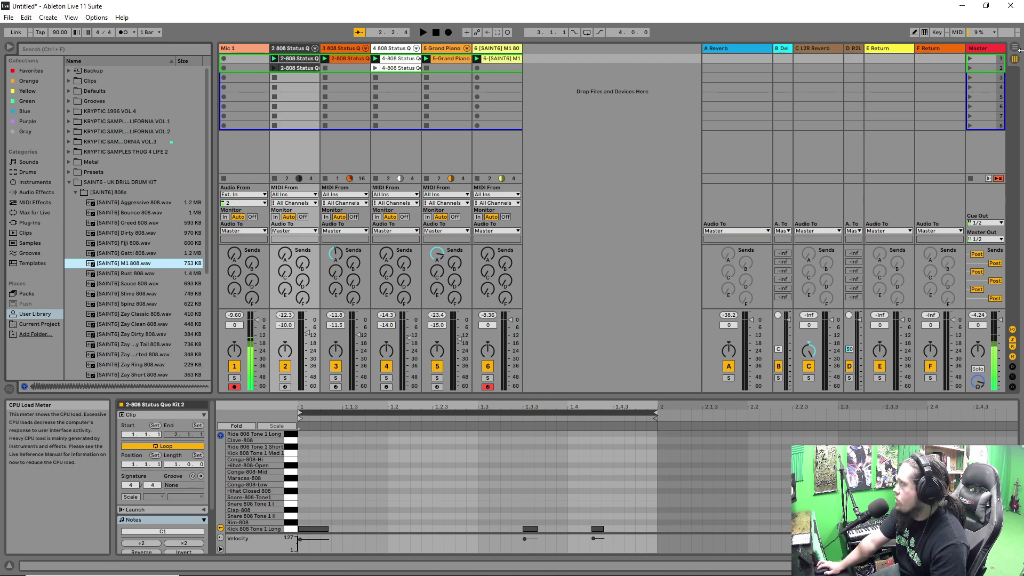
{"action": "left_click", "coordinate": [1015, 47]}
{"action": "left_click", "coordinate": [448, 32]}
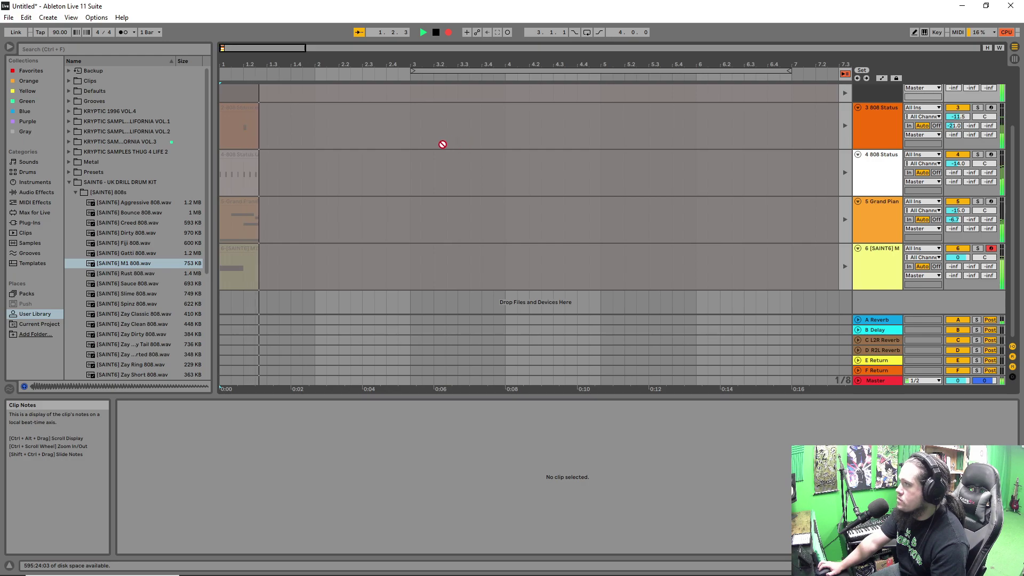
{"action": "scroll", "coordinate": [411, 216], "scroll_direction": "up", "scroll_amount": 3}
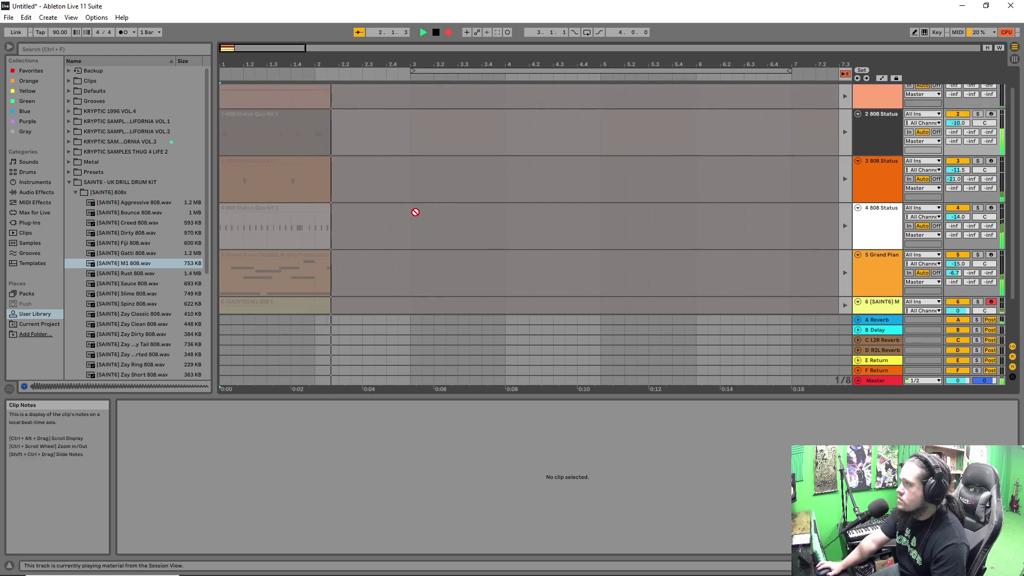
- Stop the recording, return all tracks to Arrangement playback, and compare the Session and Arrangement views
{"action": "scroll", "coordinate": [414, 208], "scroll_direction": "up", "scroll_amount": 3}
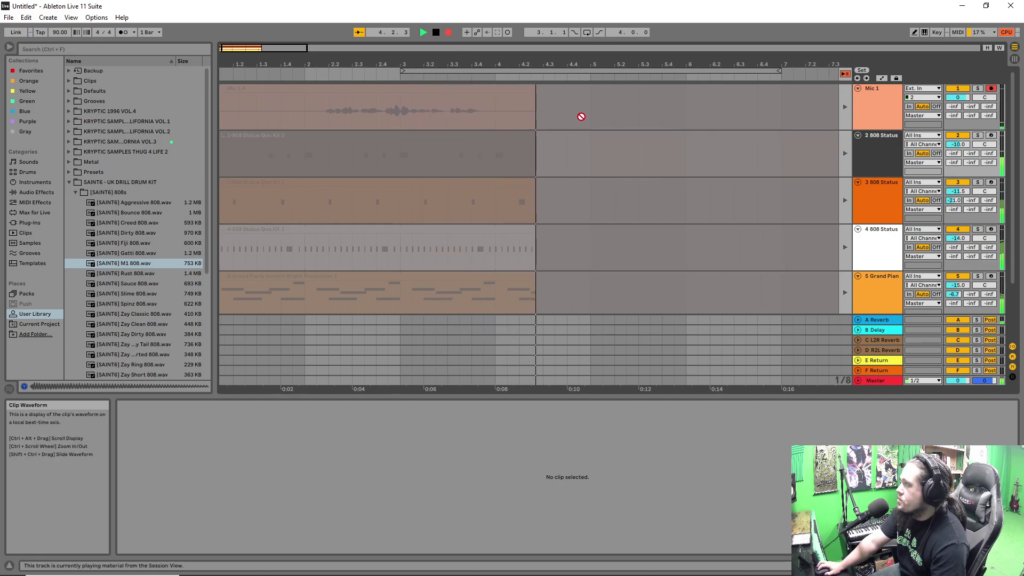
{"action": "key", "text": "space"}
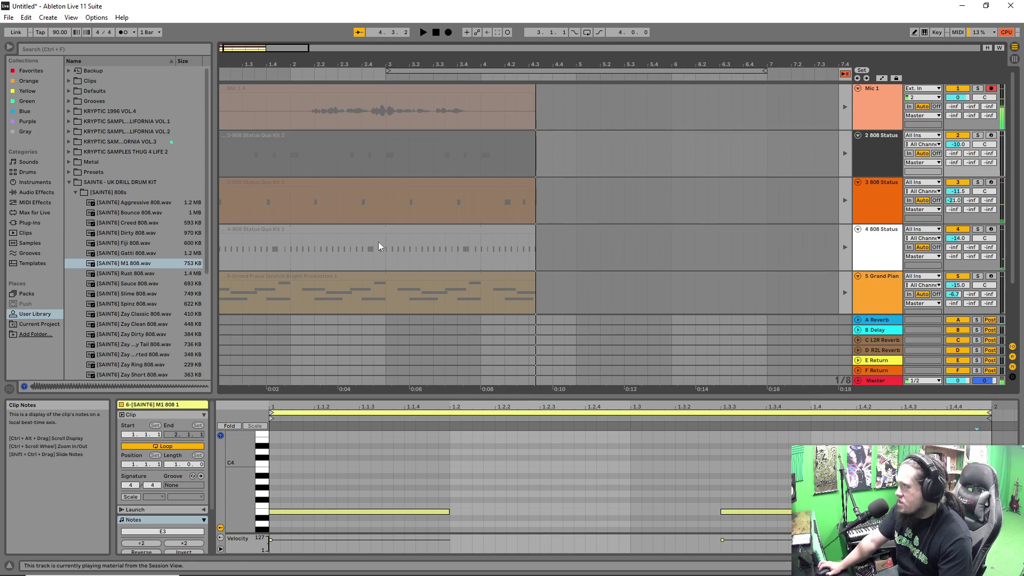
{"action": "key", "text": "Tab"}
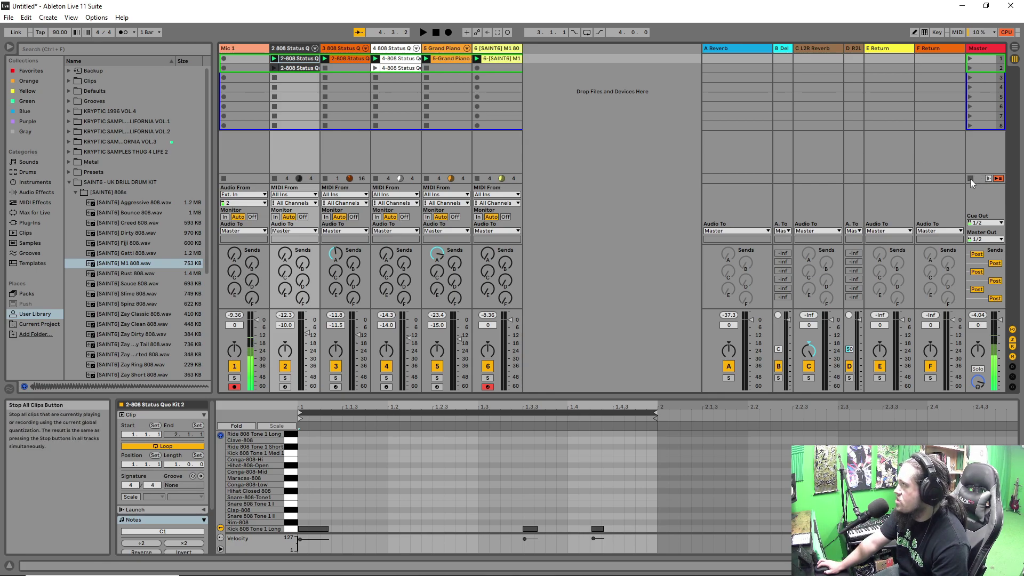
{"action": "key", "text": "Tab"}
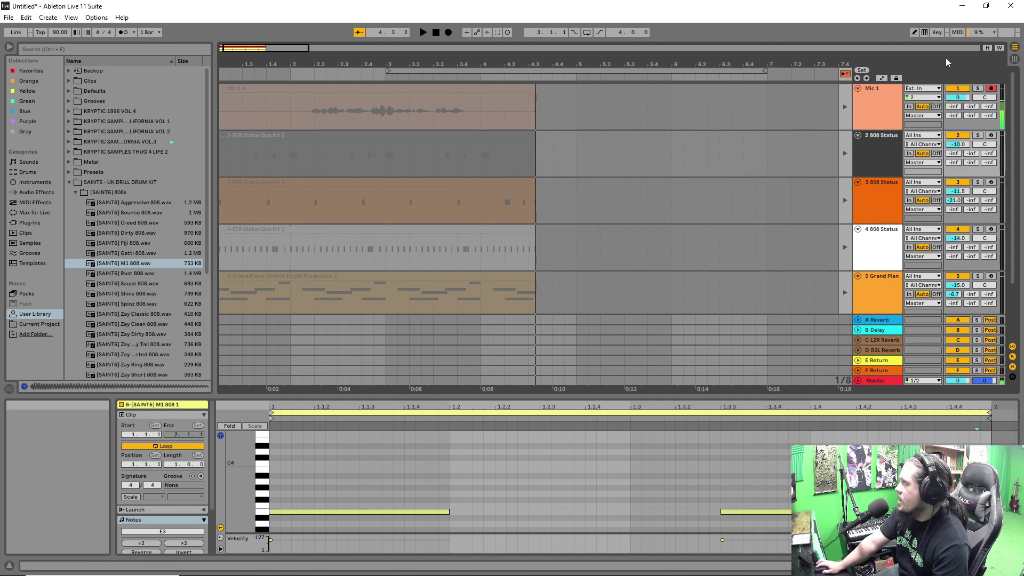
{"action": "left_click", "coordinate": [845, 74]}
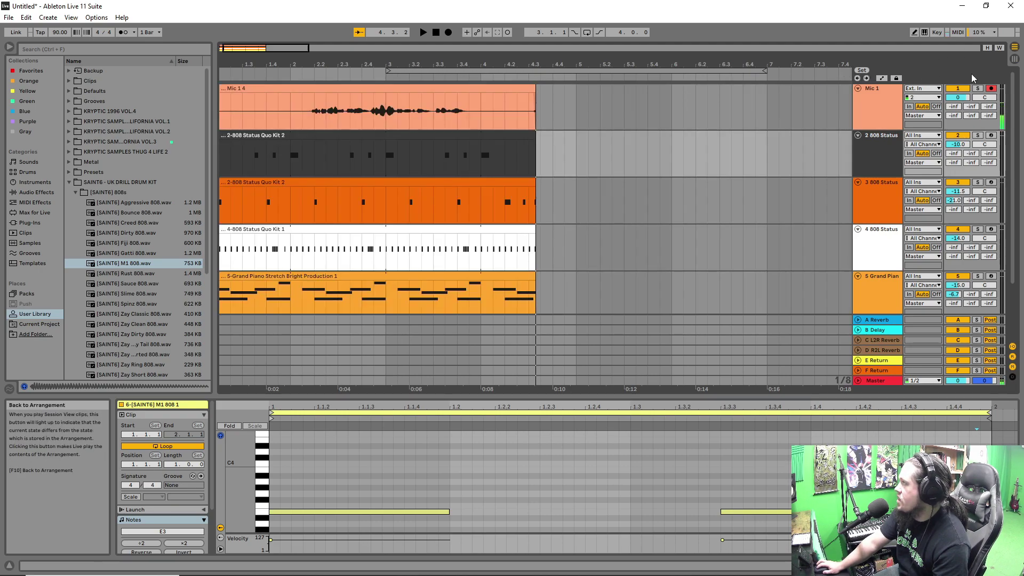
{"action": "left_click", "coordinate": [1015, 60]}
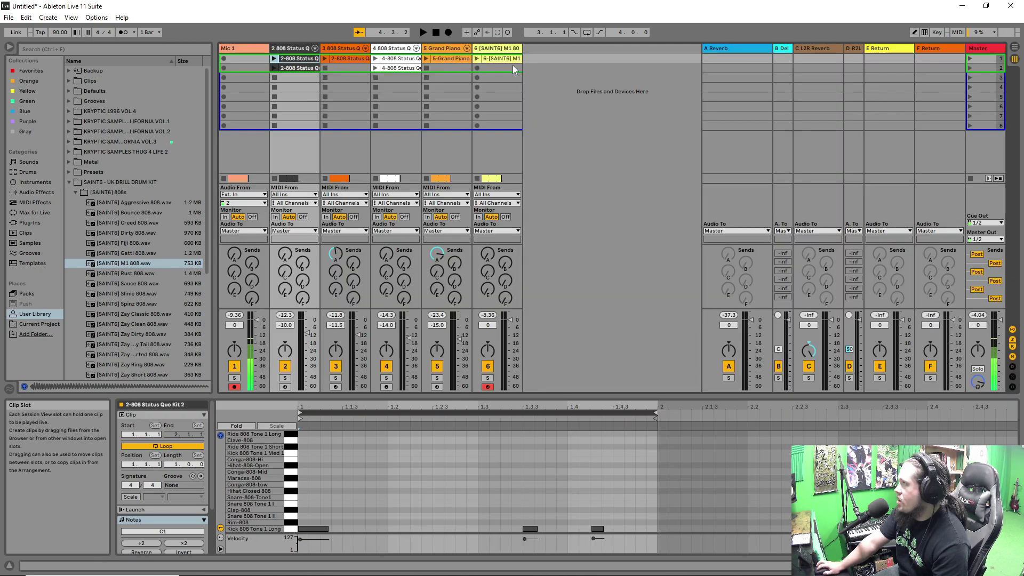
{"action": "left_click", "coordinate": [1014, 49]}
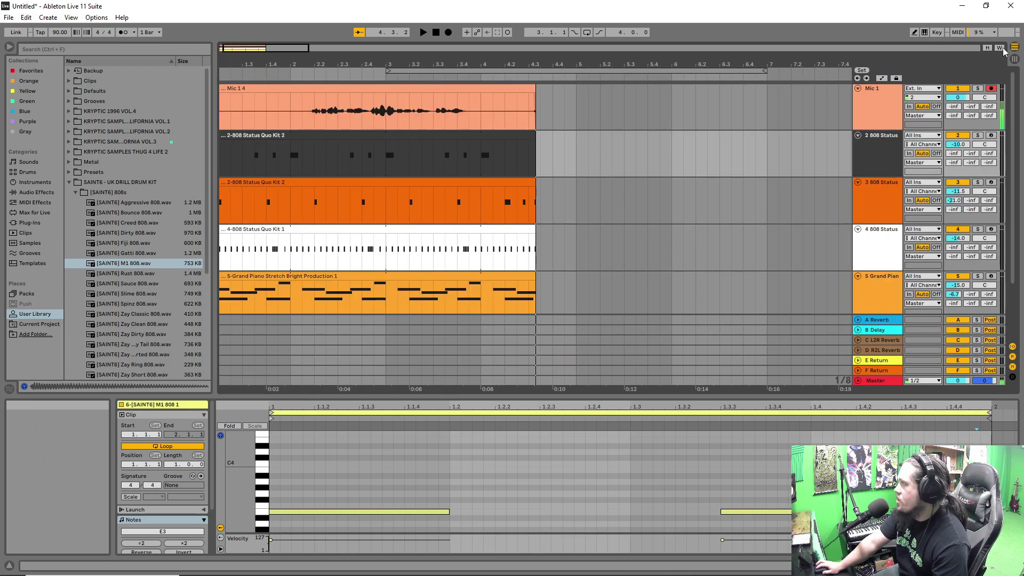
- Delete the recorded Mic 1 audio clip from the arrangement and play back the remaining clips
{"action": "left_click", "coordinate": [351, 88]}
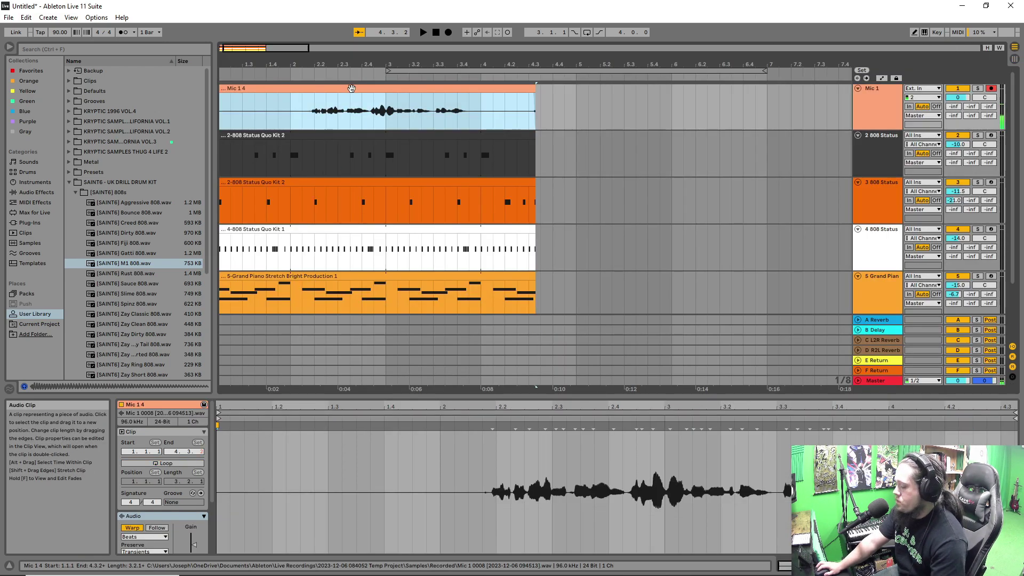
{"action": "key", "text": "Delete"}
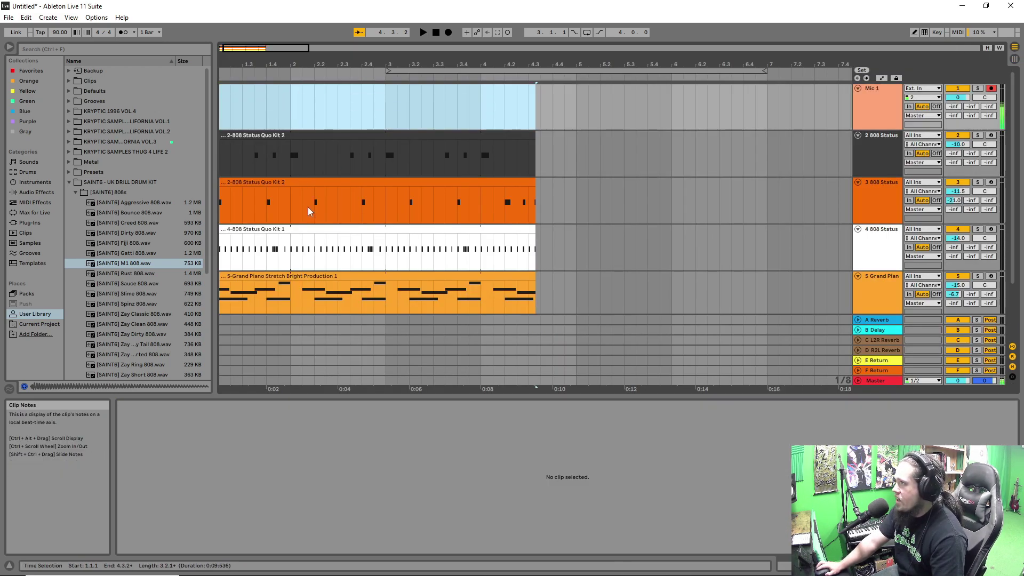
{"action": "left_click", "coordinate": [423, 32]}
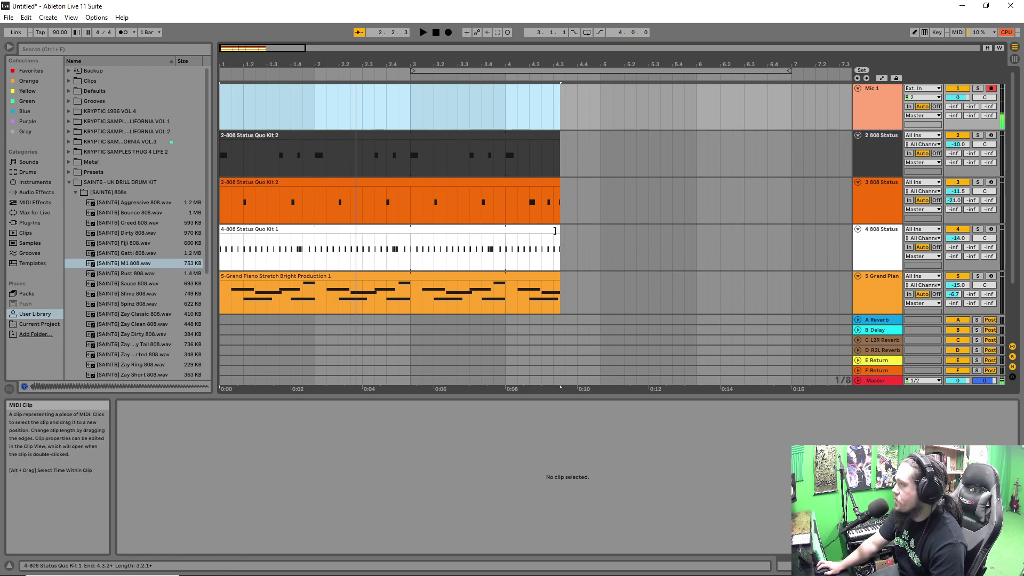
- Trim the hi-hat clip to run from 2.1.1 to 4.3.1, and make the kick clip start at bar 2 and the piano clip at bar 3
{"action": "mouse_move", "coordinate": [554, 230]}
{"action": "left_mouse_down"}
{"action": "mouse_move", "coordinate": [310, 229]}
{"action": "mouse_move", "coordinate": [553, 229]}
{"action": "left_mouse_up"}
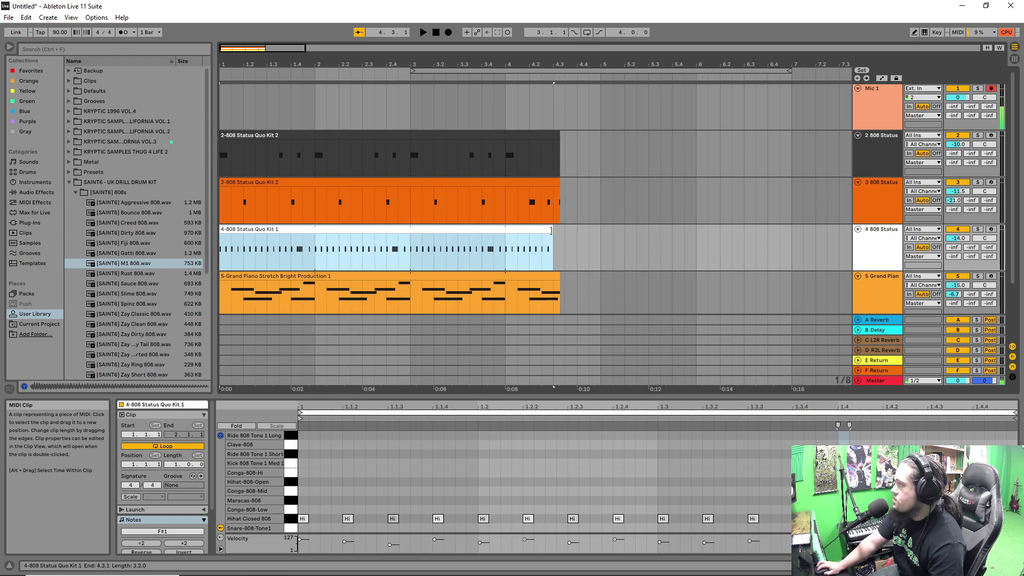
{"action": "left_click_drag", "start_coordinate": [213, 234], "coordinate": [315, 233]}
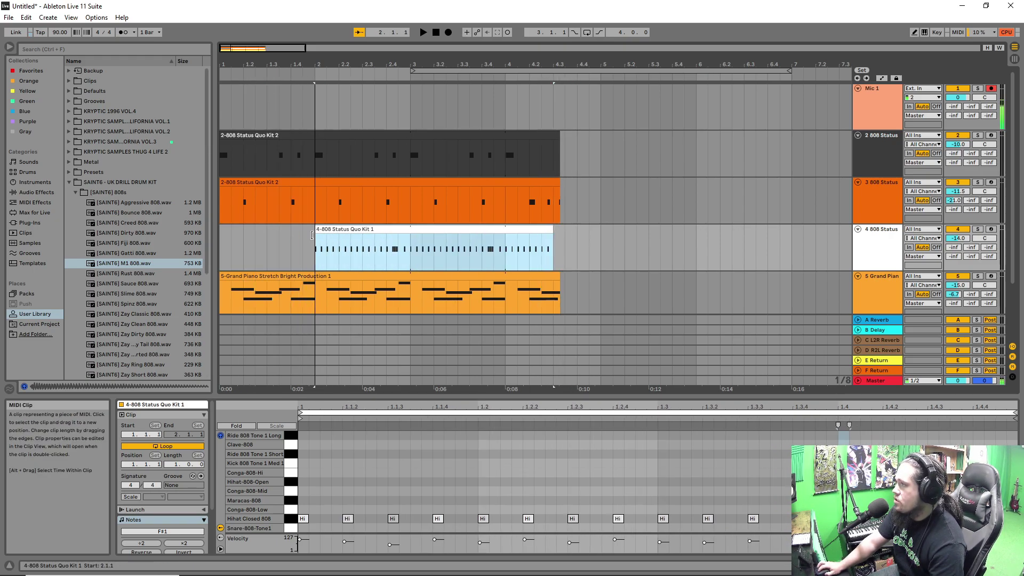
{"action": "left_click_drag", "start_coordinate": [221, 288], "coordinate": [314, 288]}
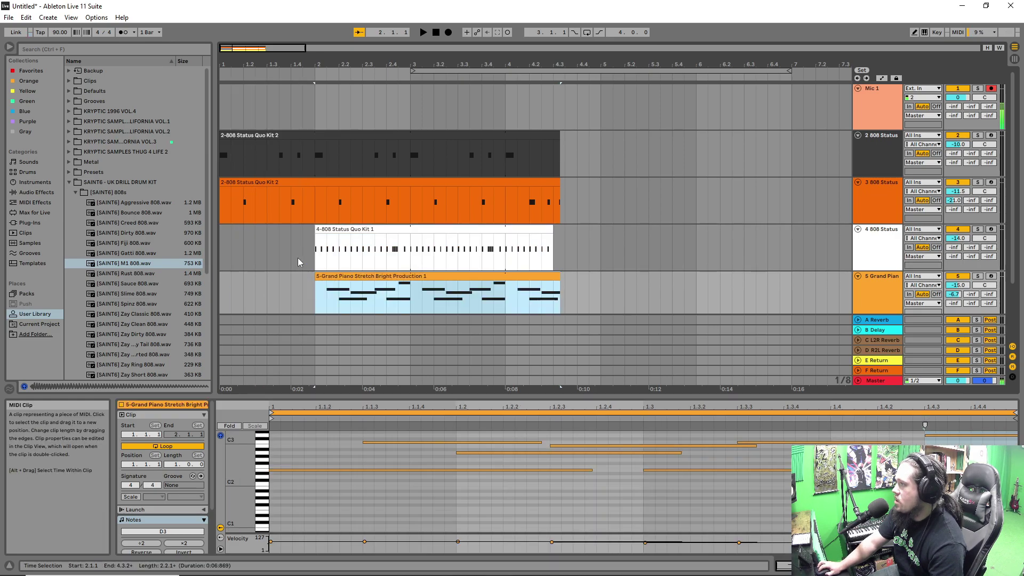
{"action": "left_click_drag", "start_coordinate": [220, 147], "coordinate": [309, 139]}
{"action": "left_click_drag", "start_coordinate": [315, 288], "coordinate": [410, 288]}
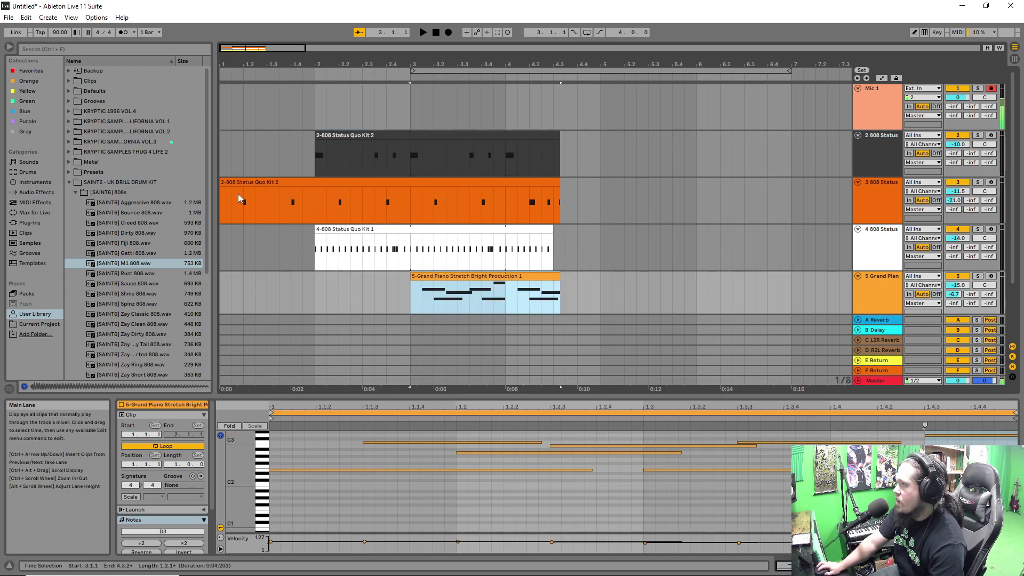
- Split the snare clip on track 3 at position 2.3.3
{"action": "left_click", "coordinate": [380, 206]}
{"action": "right_click", "coordinate": [374, 199]}
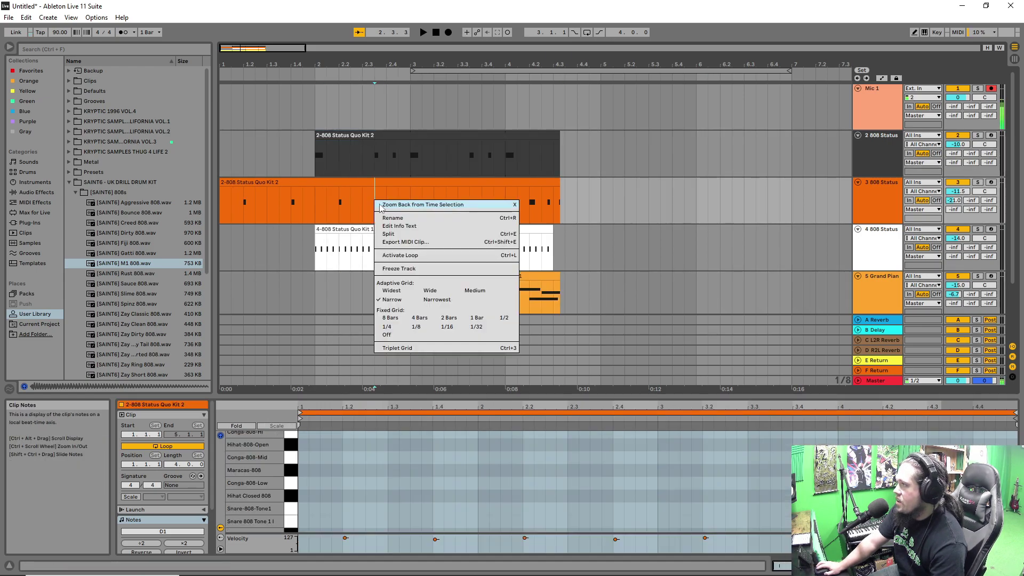
{"action": "left_click", "coordinate": [388, 234]}
{"action": "left_click", "coordinate": [368, 197]}
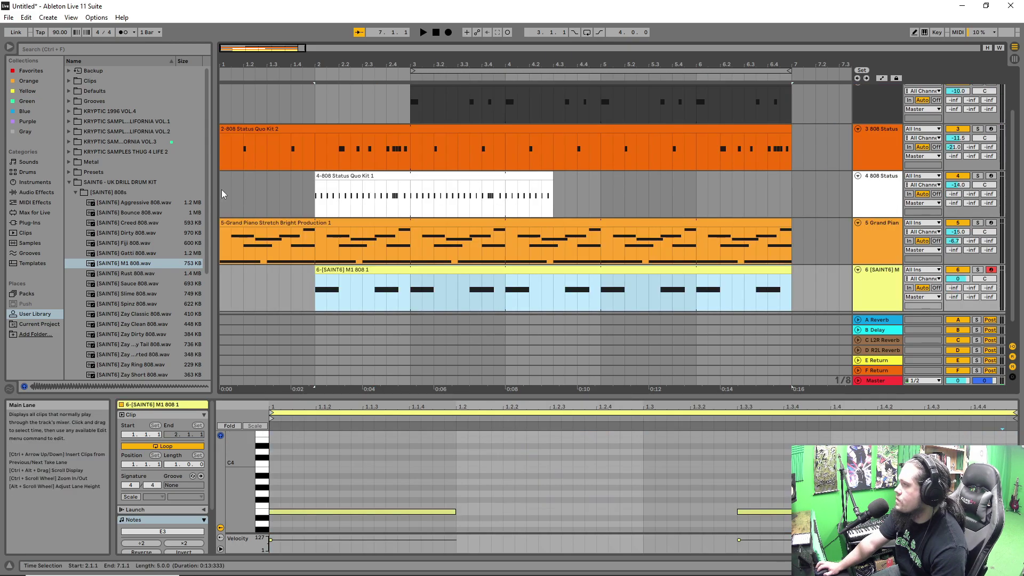
- Play the arrangement from 1.1.1 to hear the clips enter in turn
{"action": "left_click", "coordinate": [222, 190]}
{"action": "key", "text": "space"}
{"action": "scroll", "coordinate": [261, 178], "scroll_direction": "up", "scroll_amount": 2}
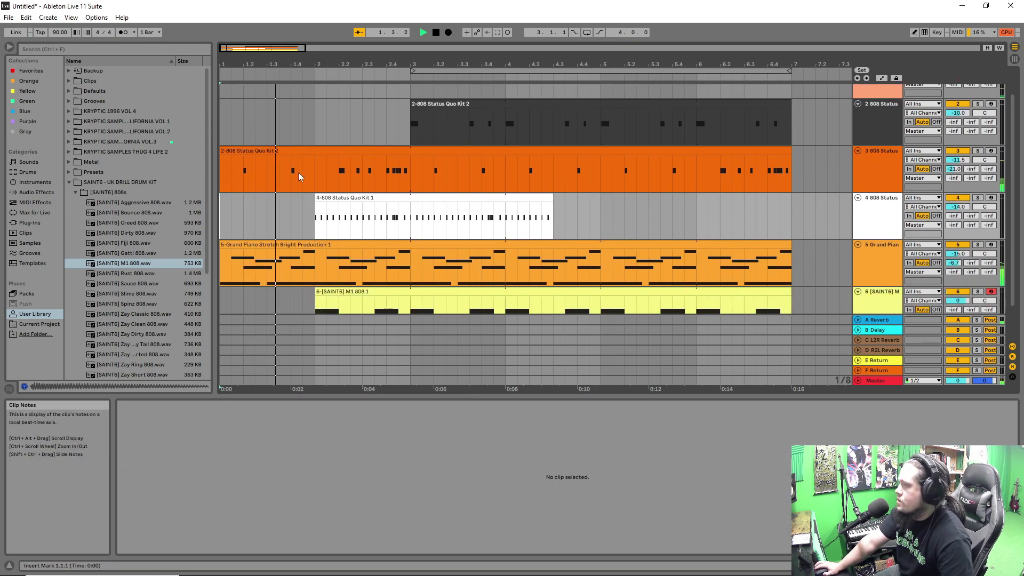
{"action": "scroll", "coordinate": [298, 172], "scroll_direction": "down", "scroll_amount": 1}
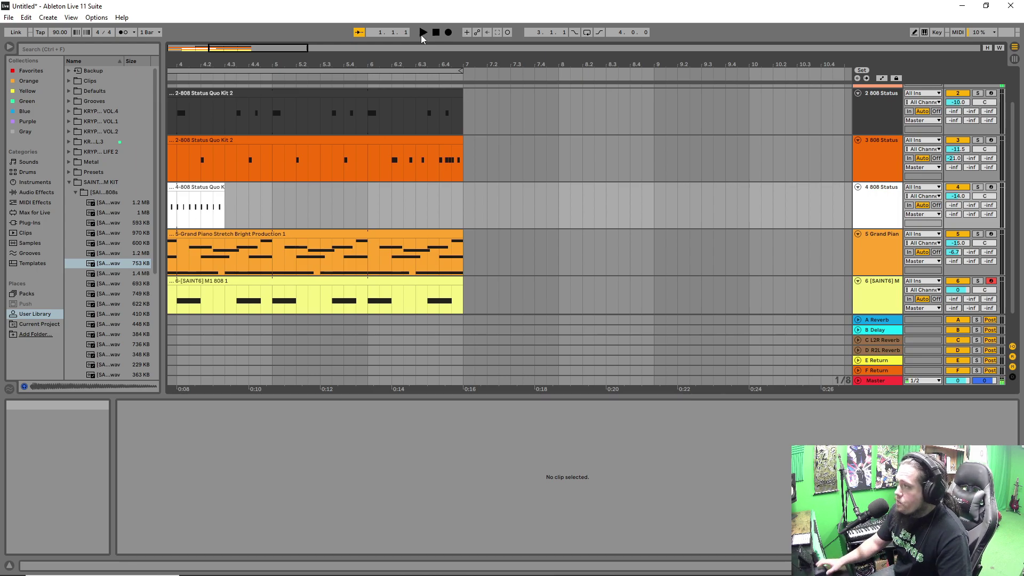
- Compare the Session view with the Arrangement view, finishing in the Session view
{"action": "left_click", "coordinate": [1015, 62]}
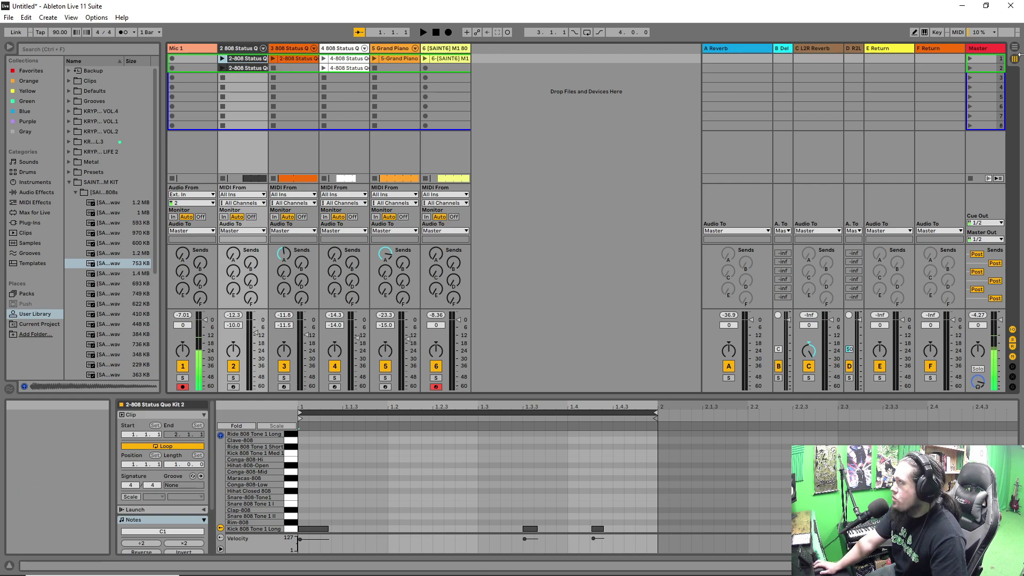
{"action": "left_click", "coordinate": [1014, 48]}
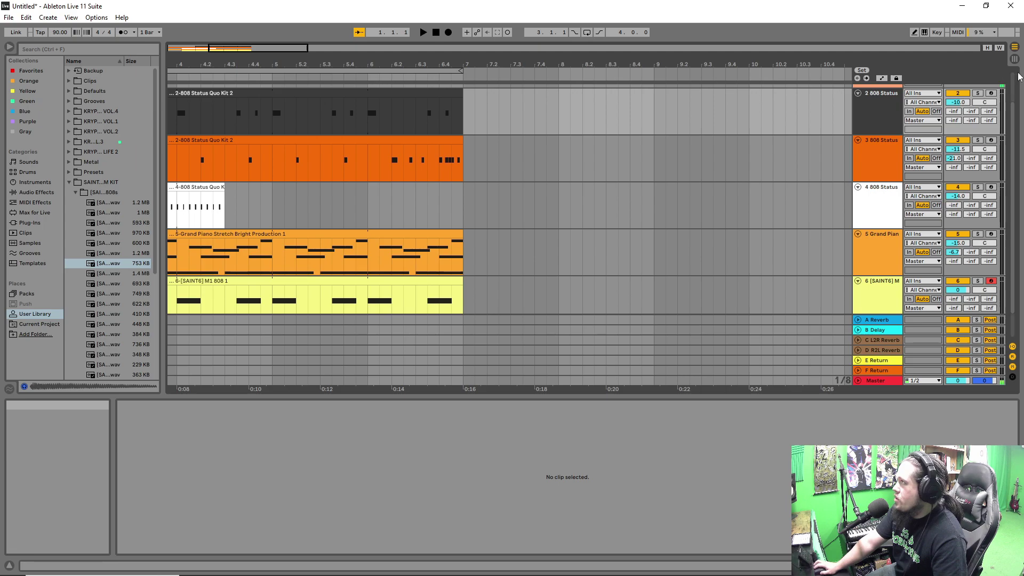
{"action": "key", "text": "Tab"}
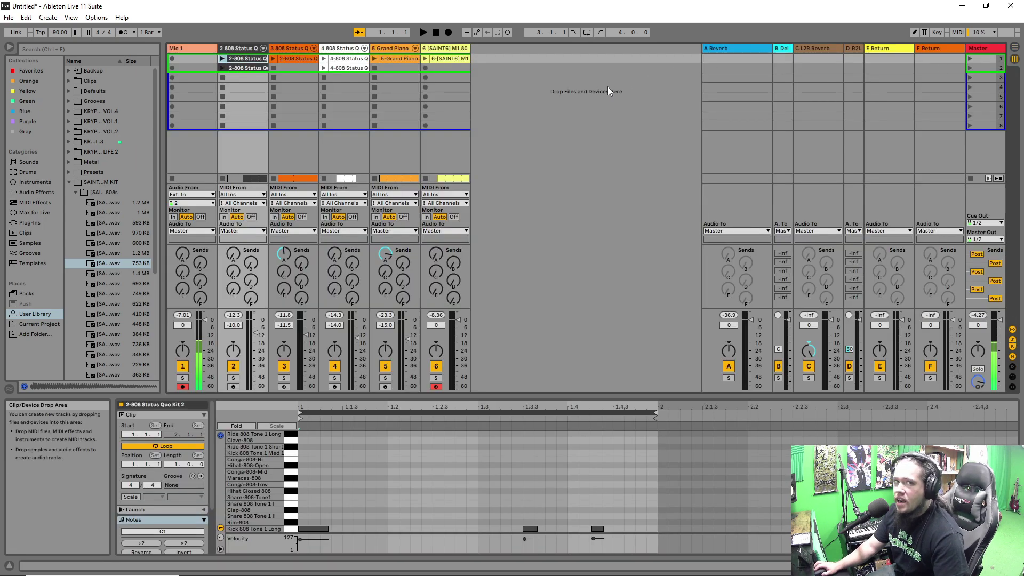